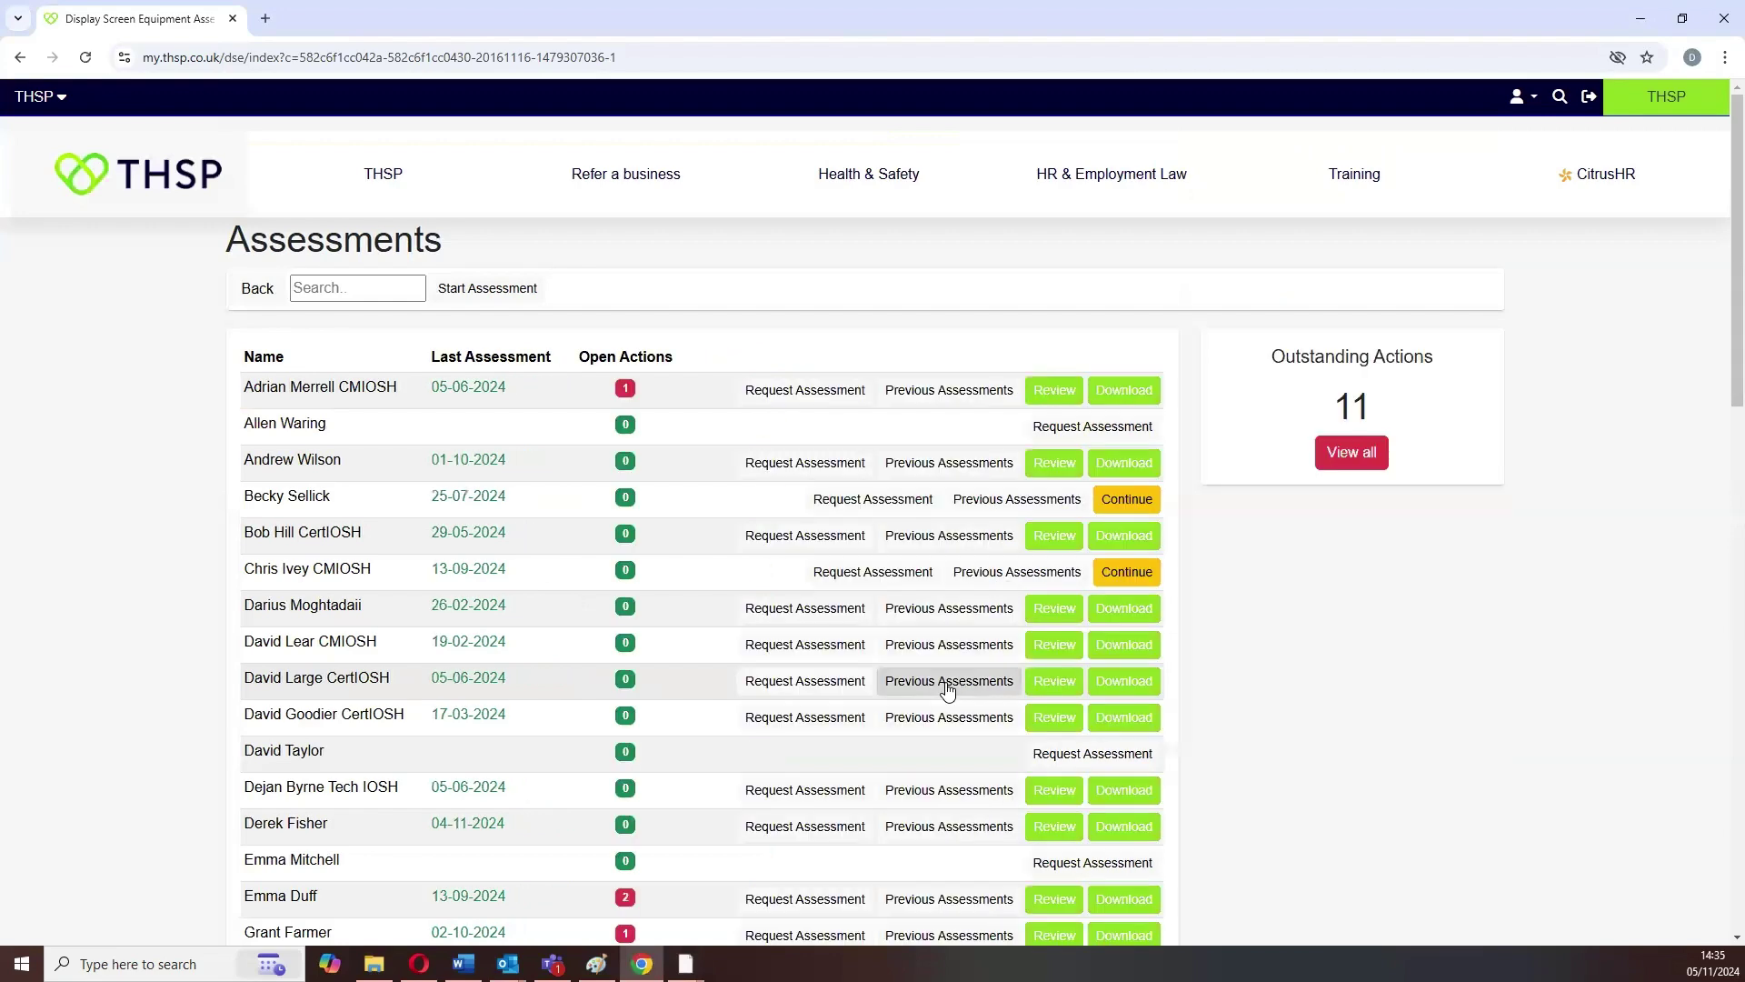
Send an assessment request to the employee whose last assessment is dated 04-11-2024.
scroll(947, 690, down, 2)
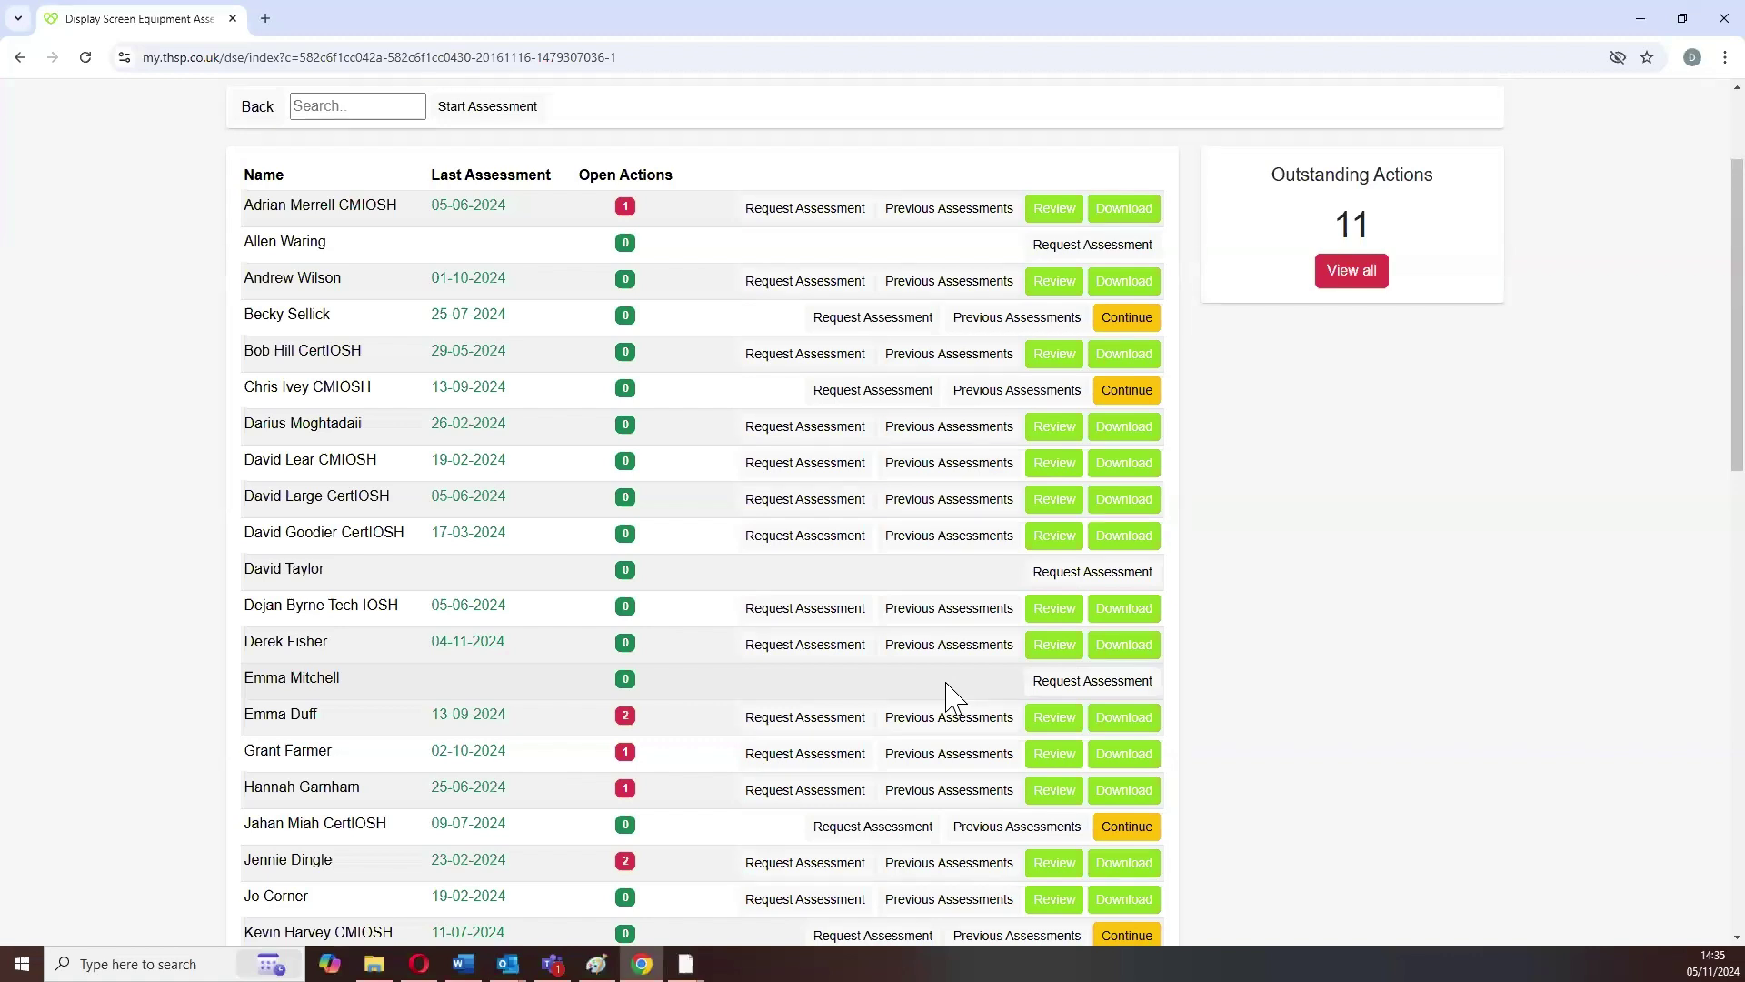
scroll(947, 689, down, 1)
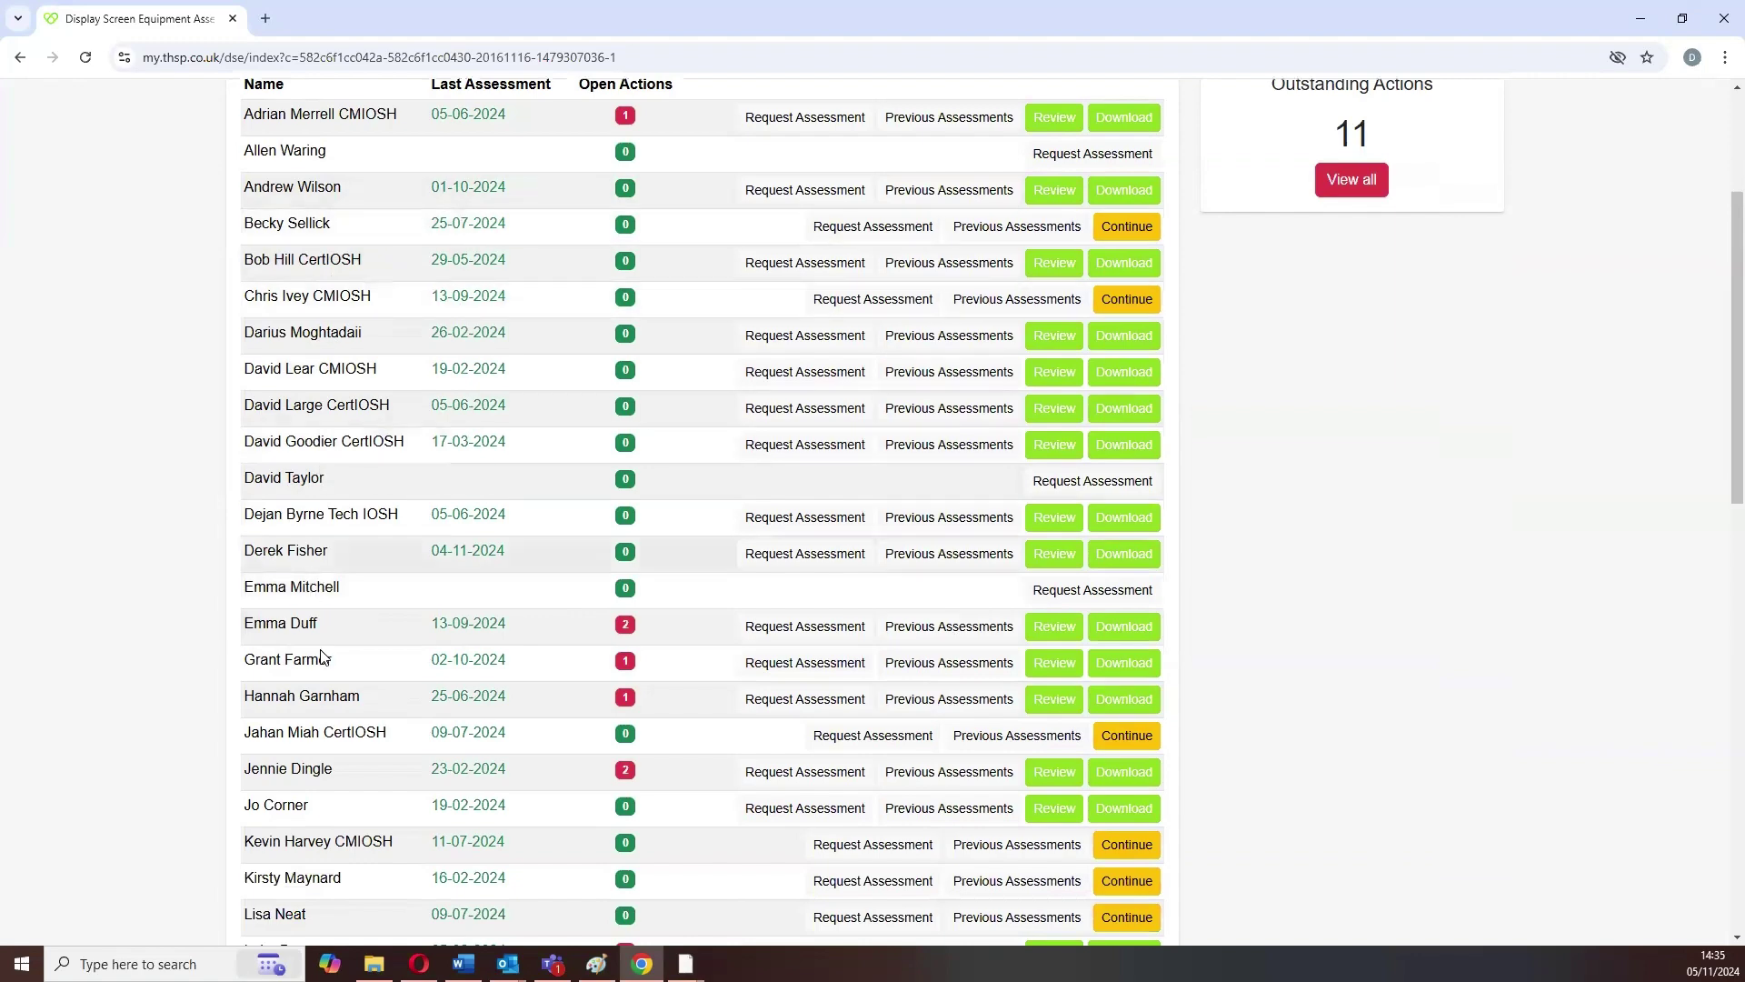
scroll(347, 364, down, 1)
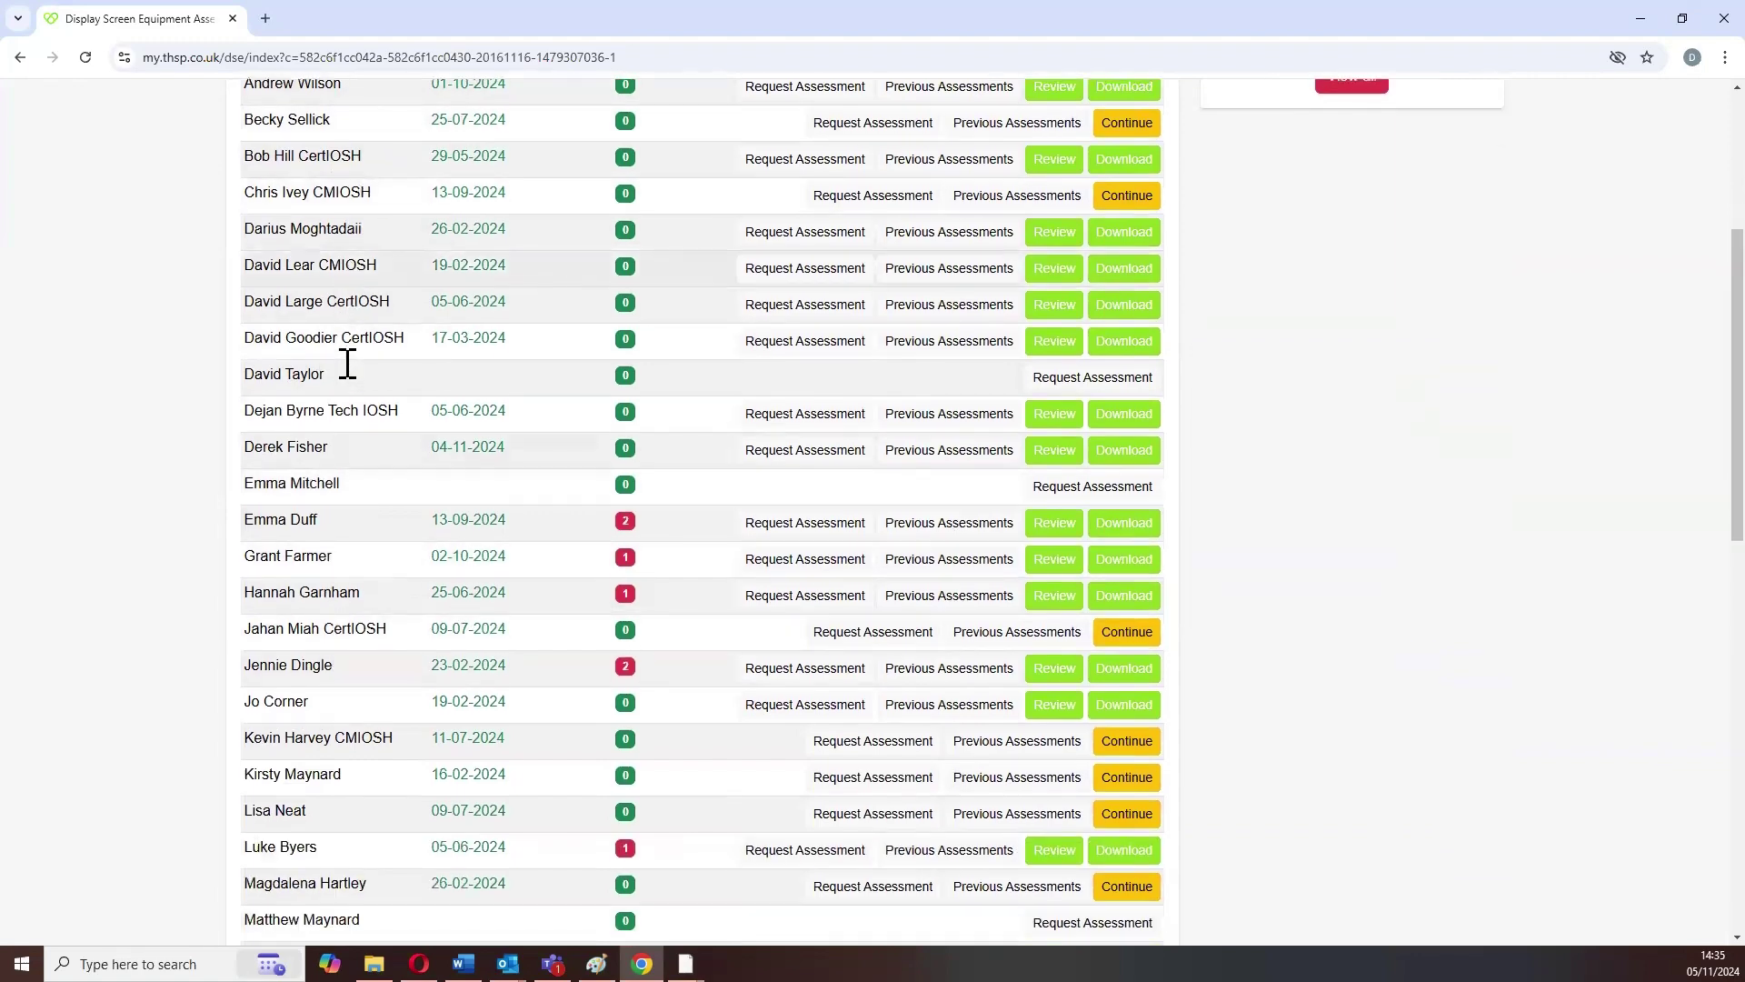
scroll(347, 363, down, 1)
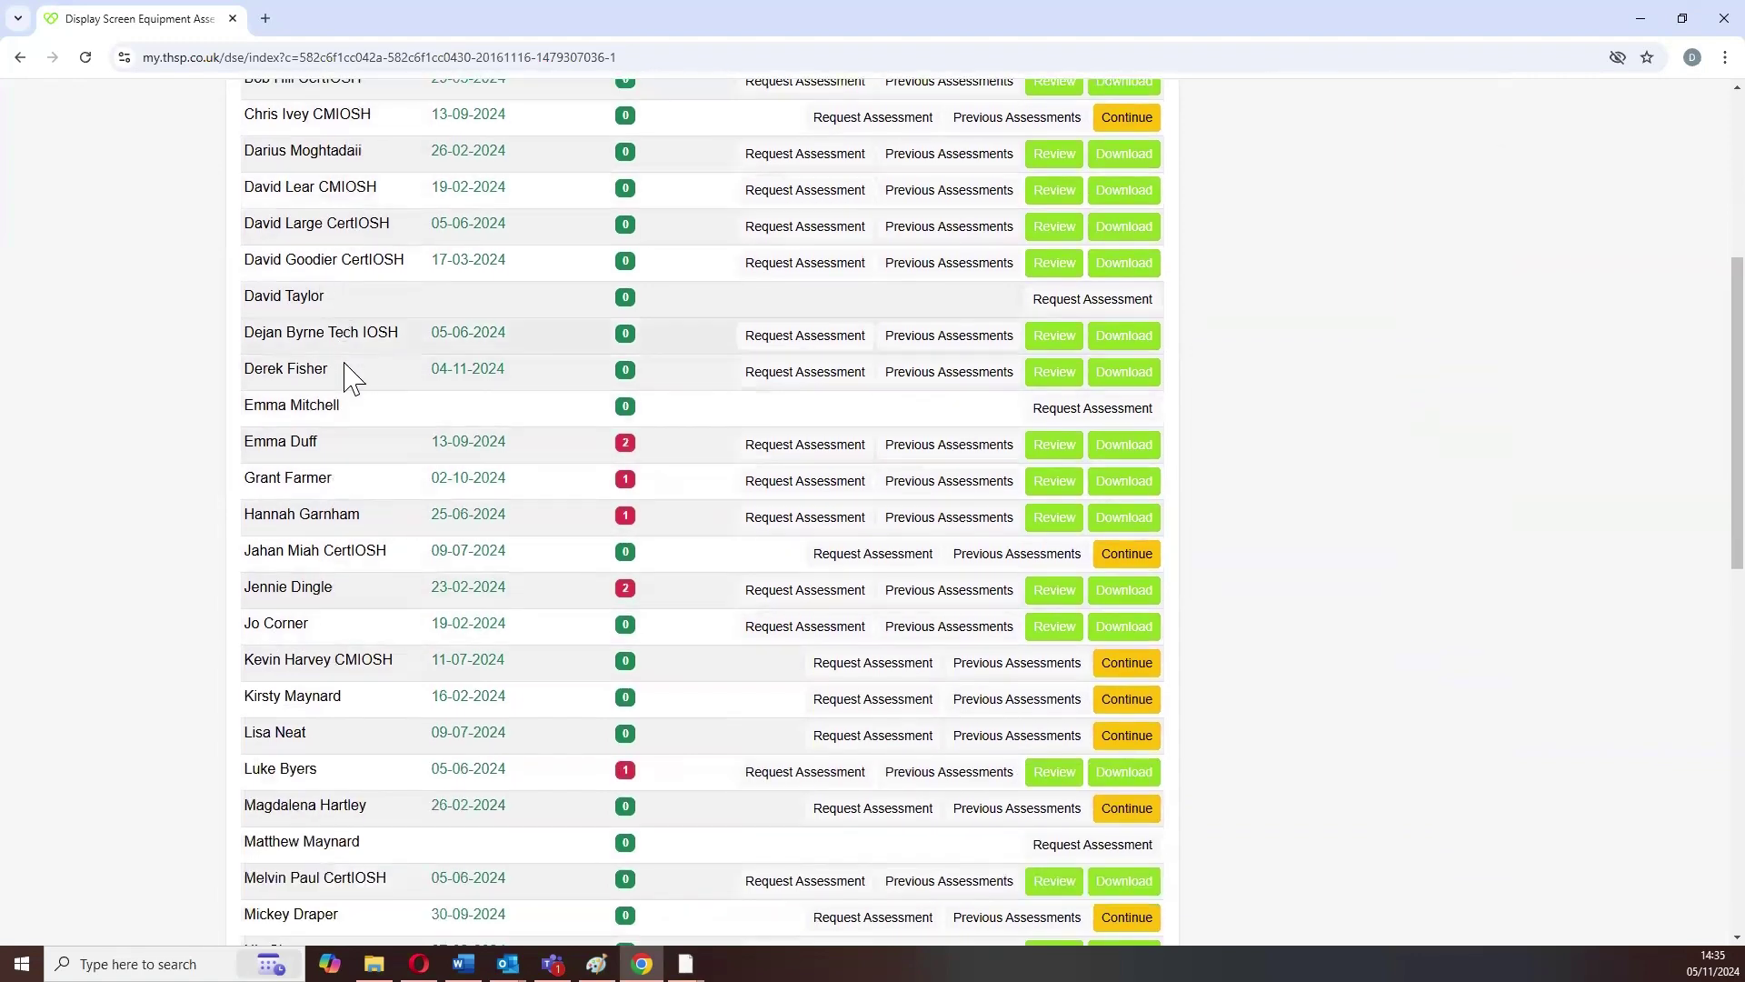
scroll(350, 375, up, 3)
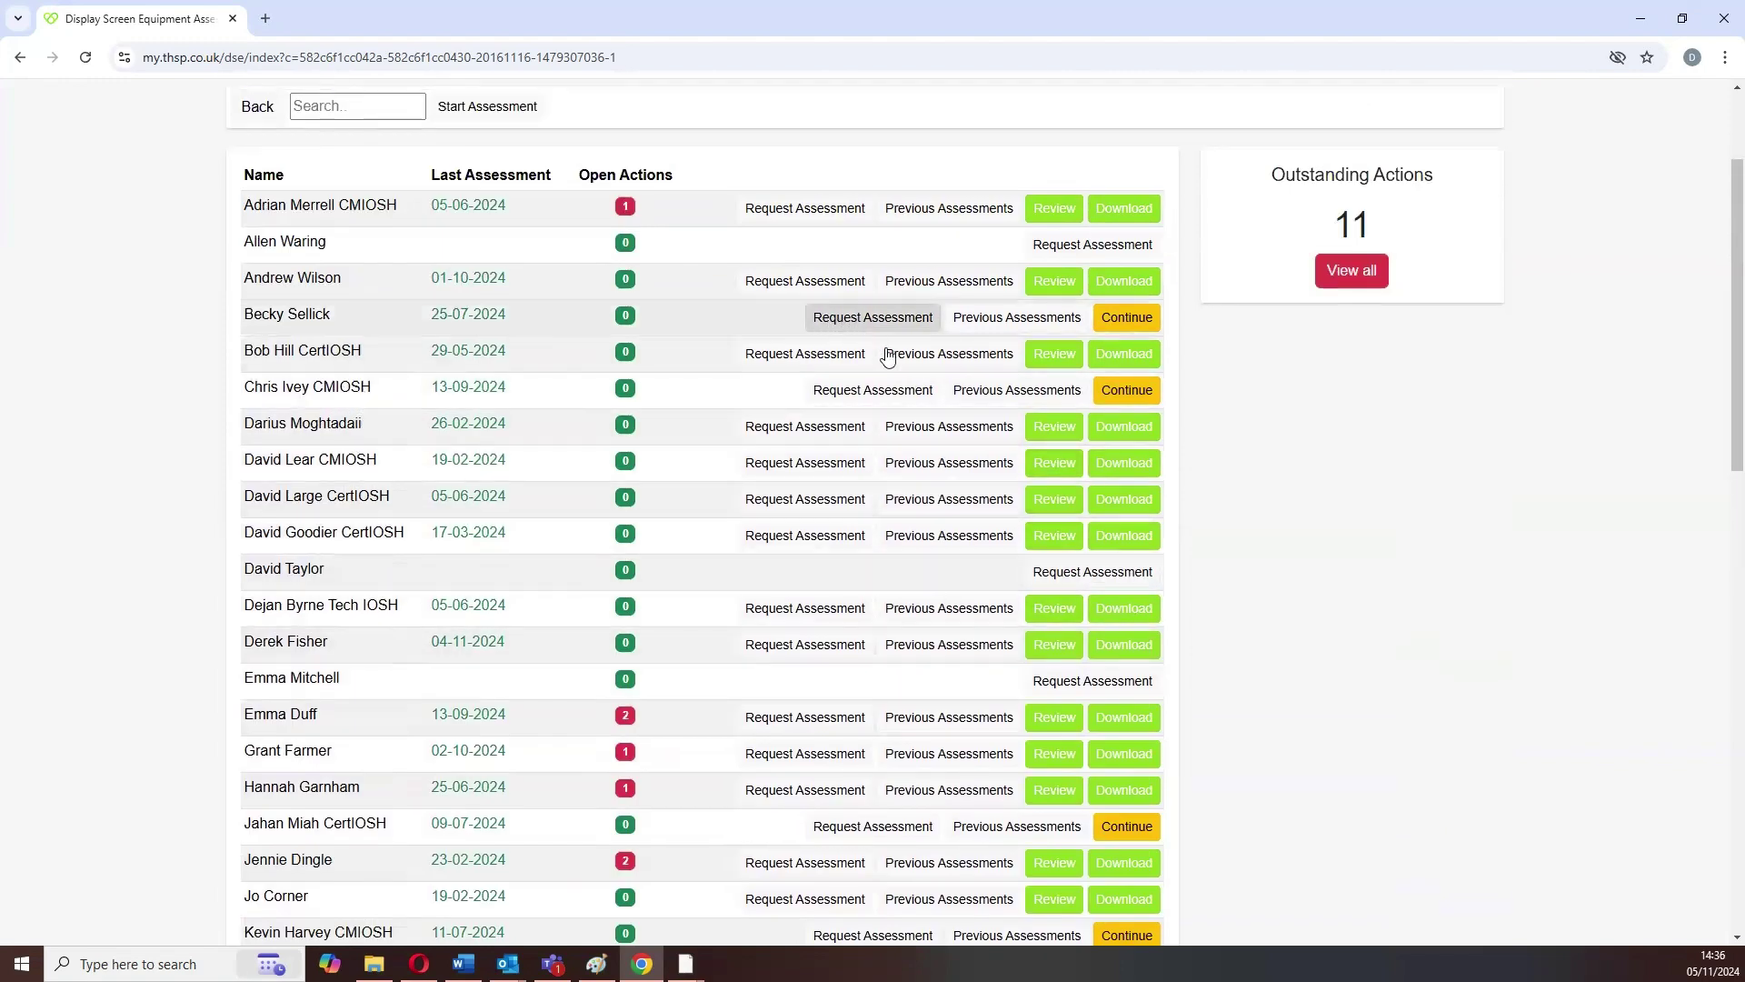
scroll(946, 534, down, 2)
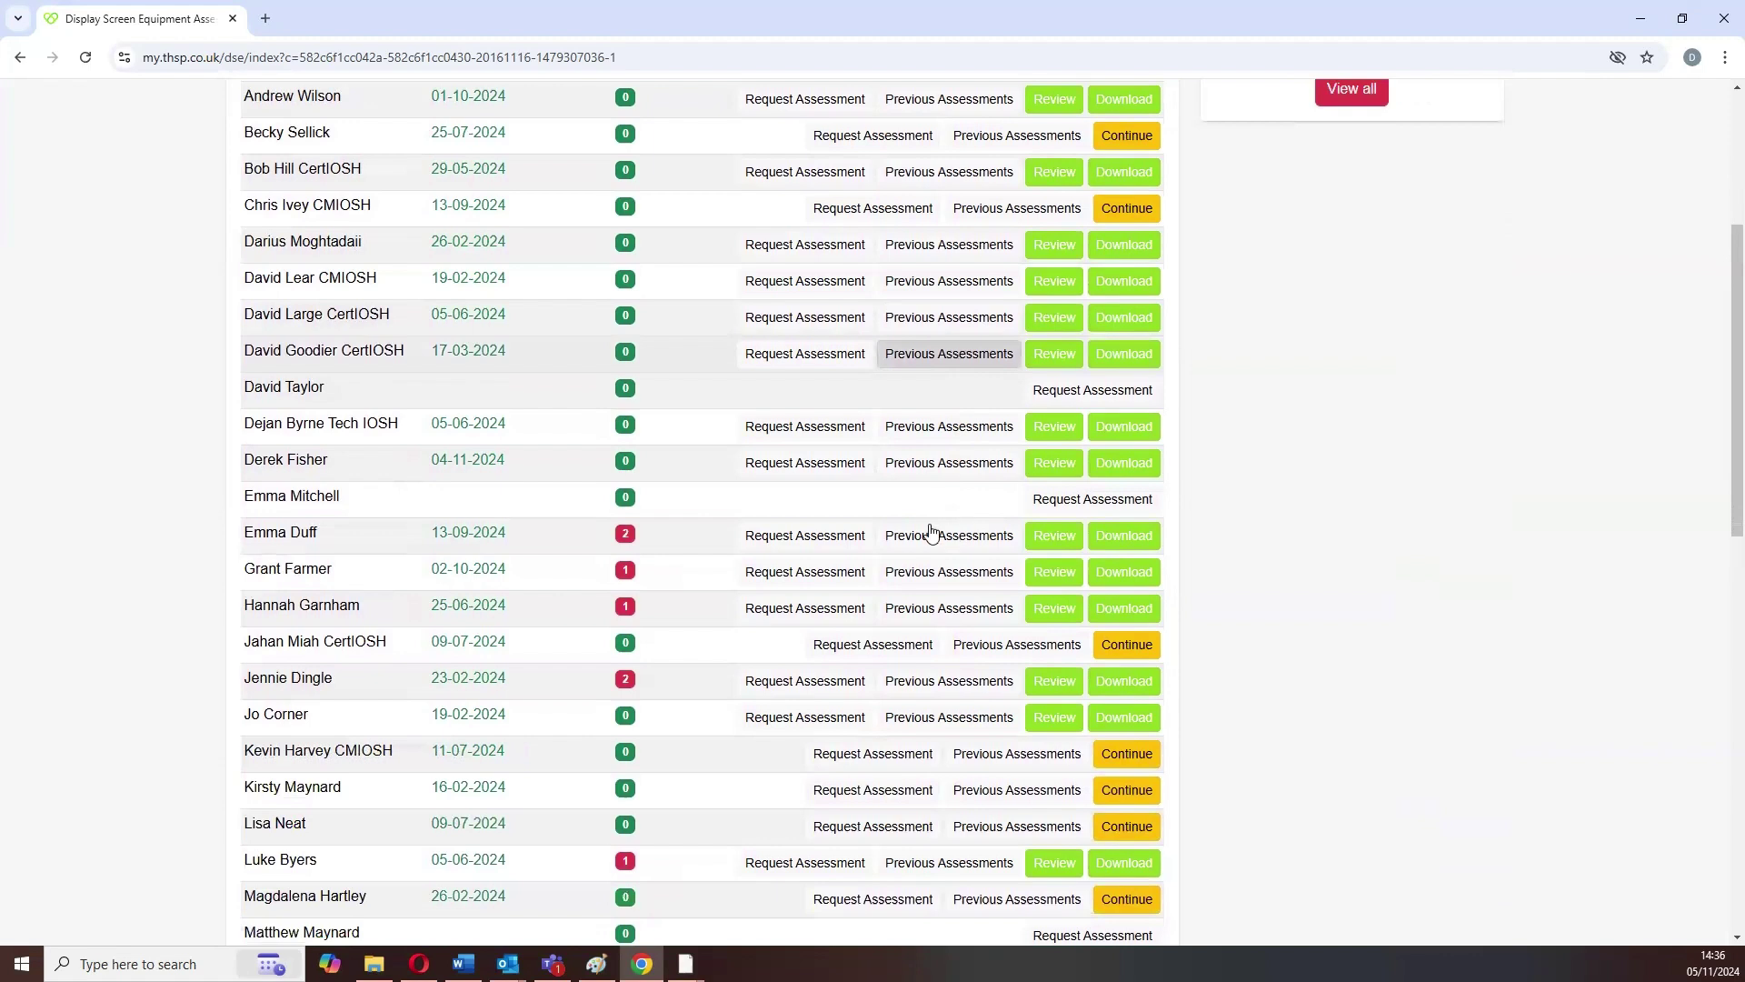
click(789, 465)
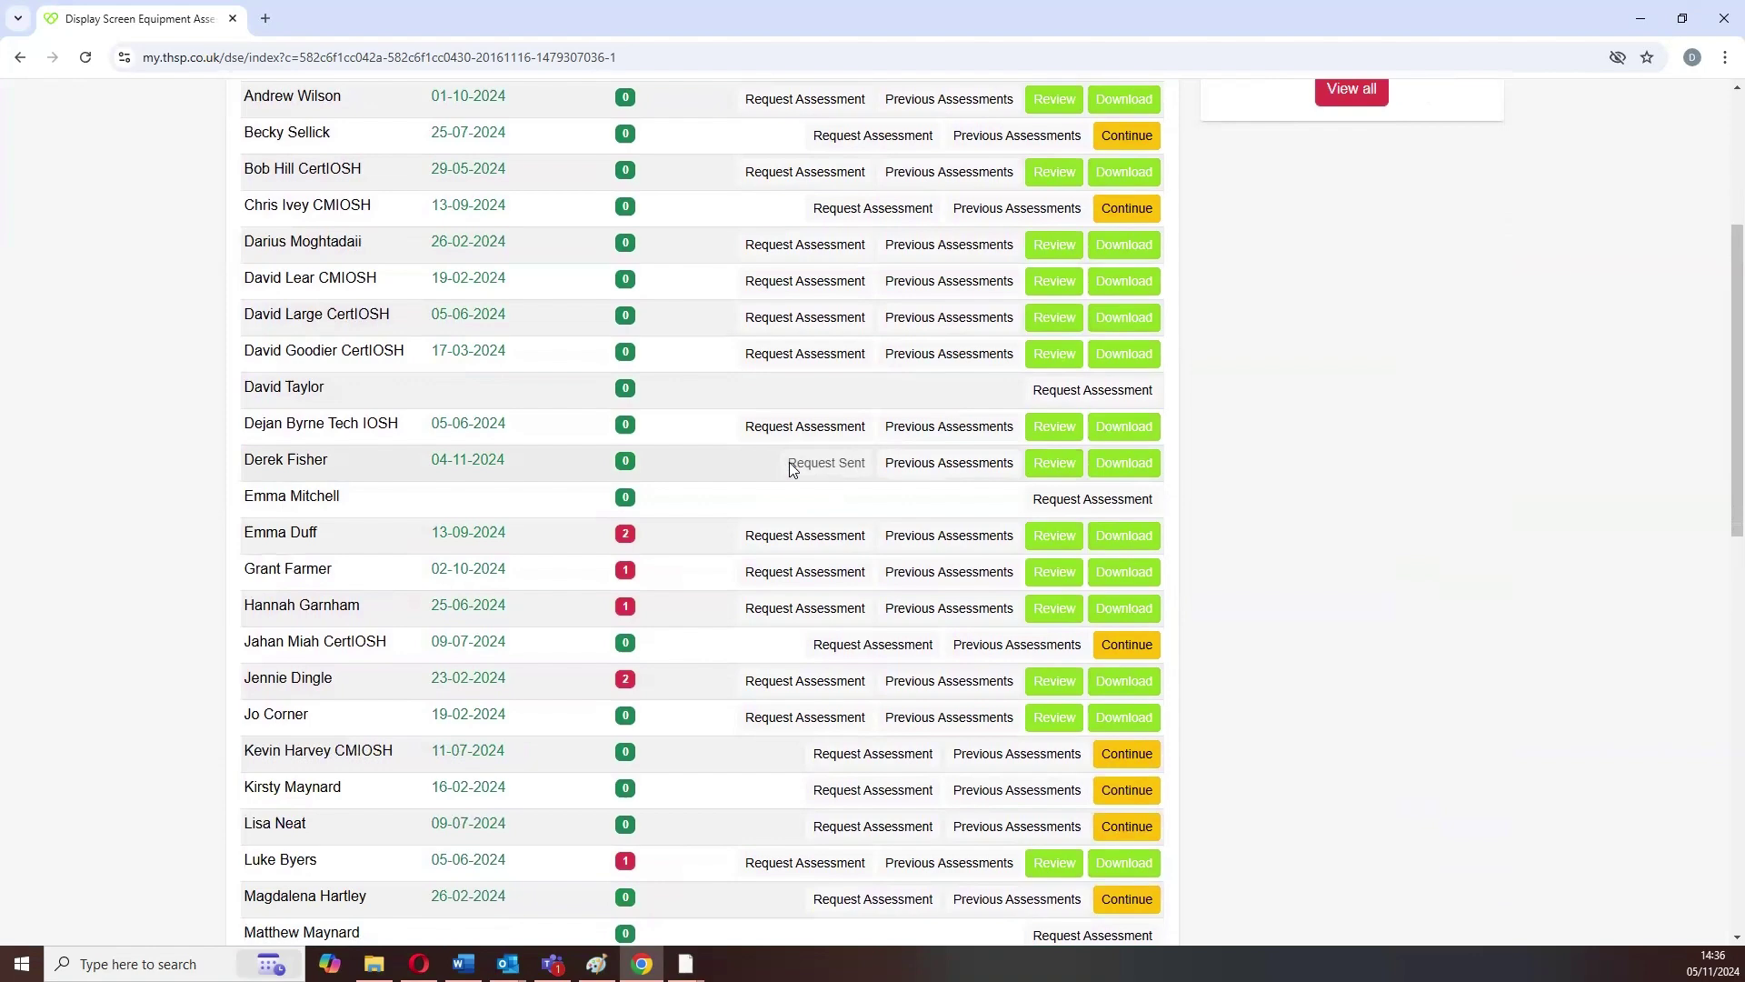
Start a new self-assessment and download the workstation setup factsheet offered in the disclaimer.
scroll(790, 468, up, 5)
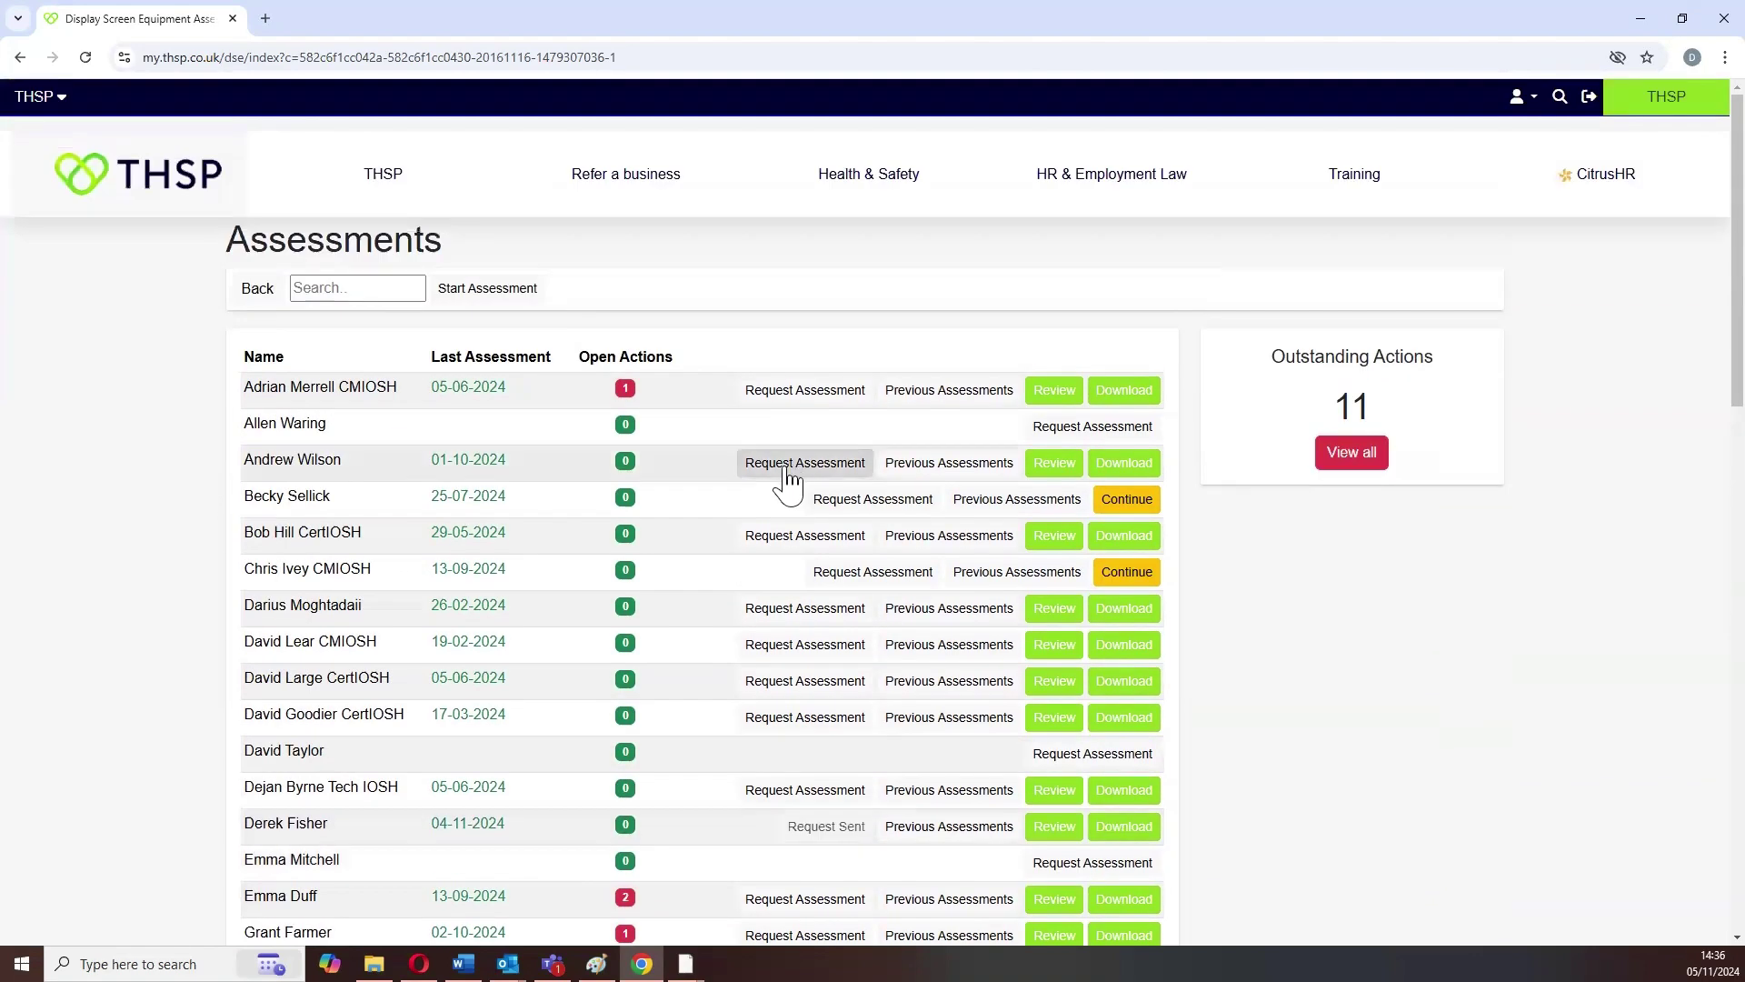
click(482, 291)
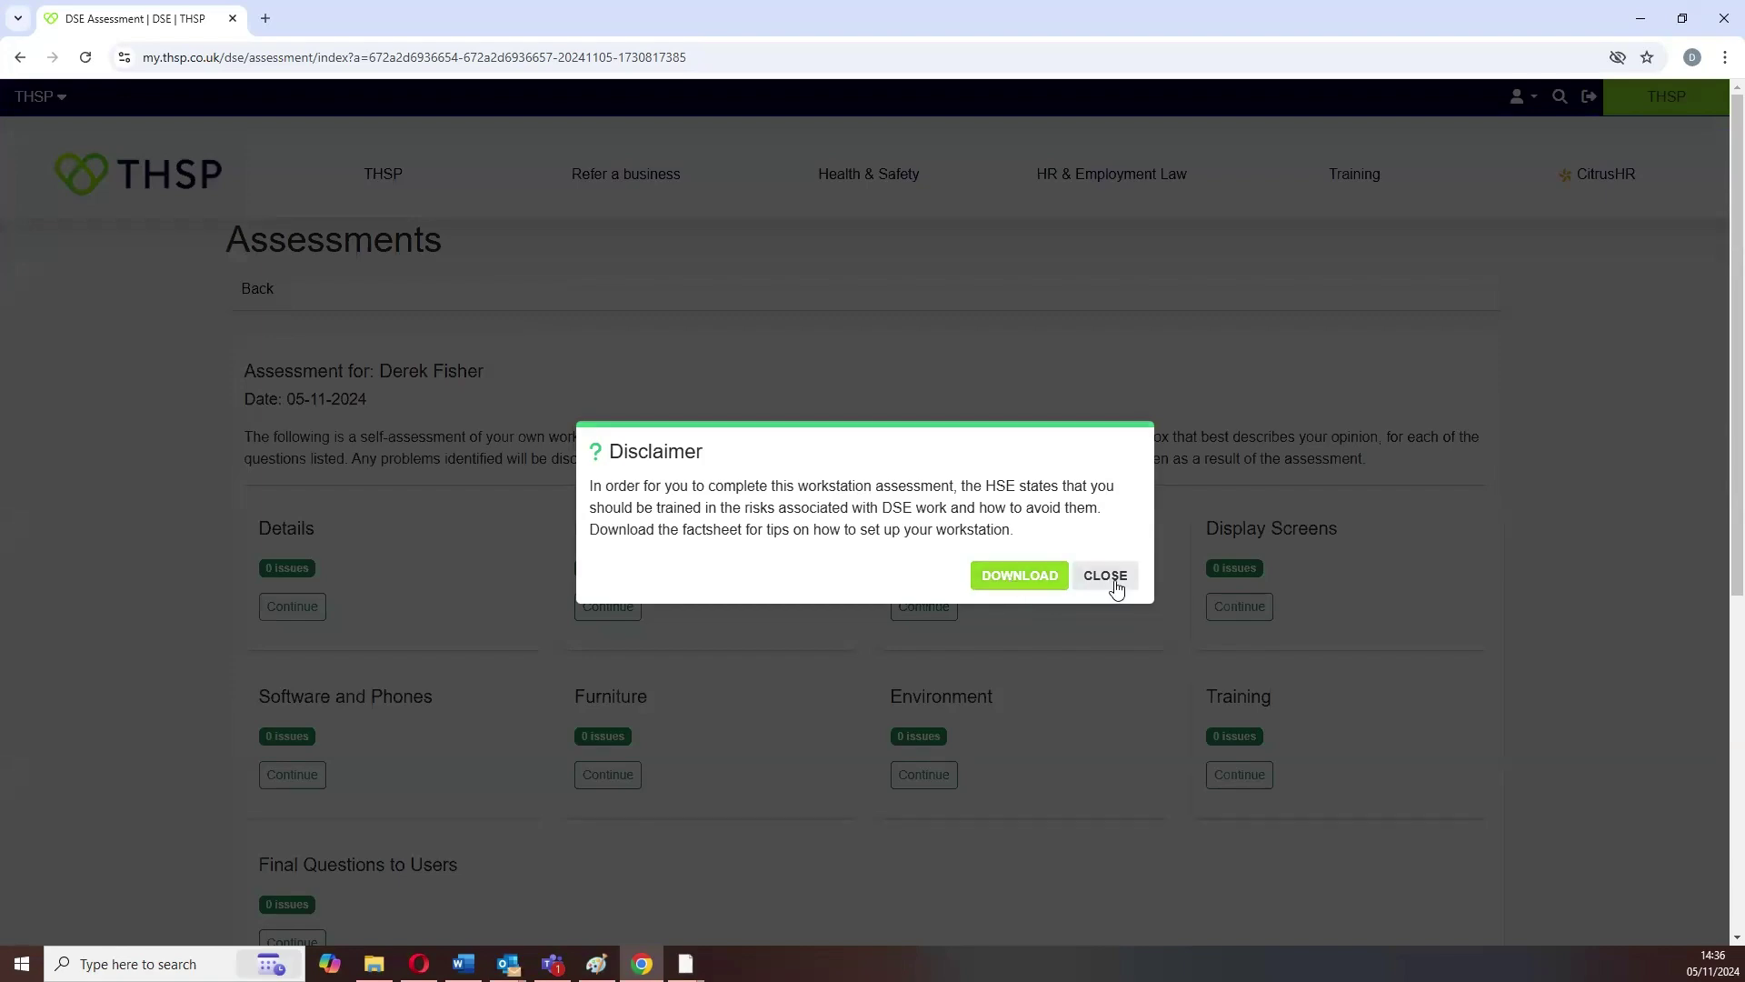
click(1020, 579)
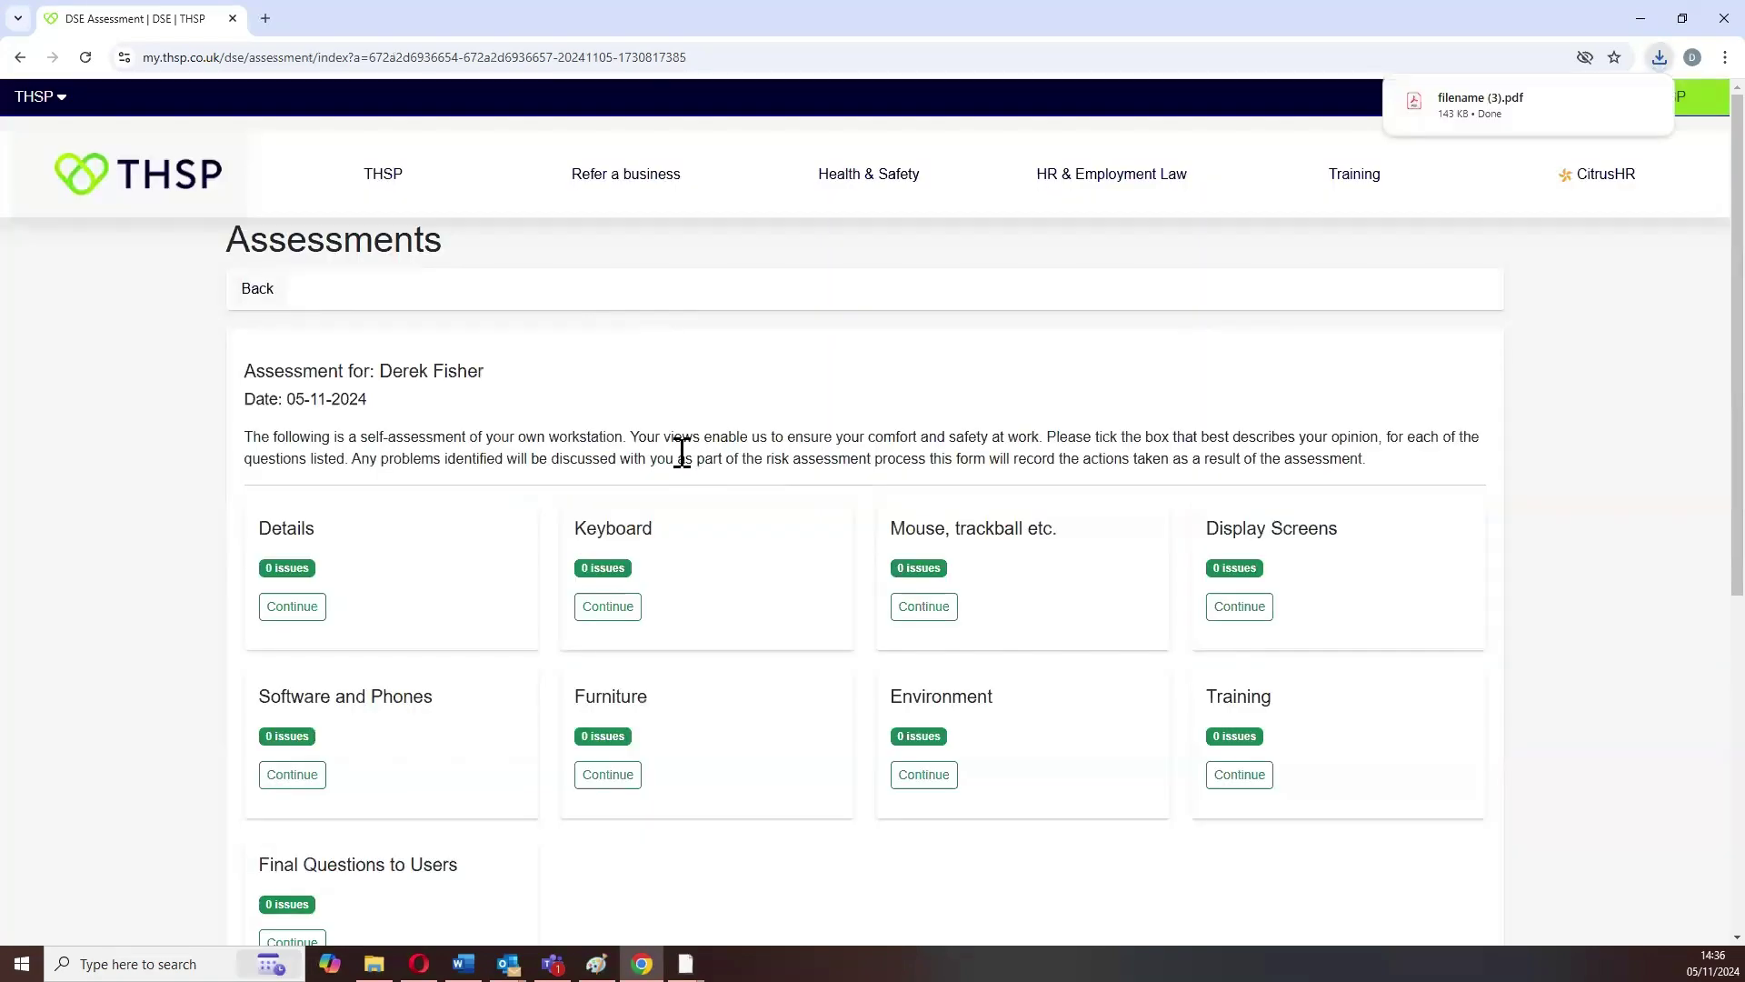
Read through the downloaded "How to set up your workstation" factsheet, filename (3).pdf, and close it.
scroll(682, 452, down, 2)
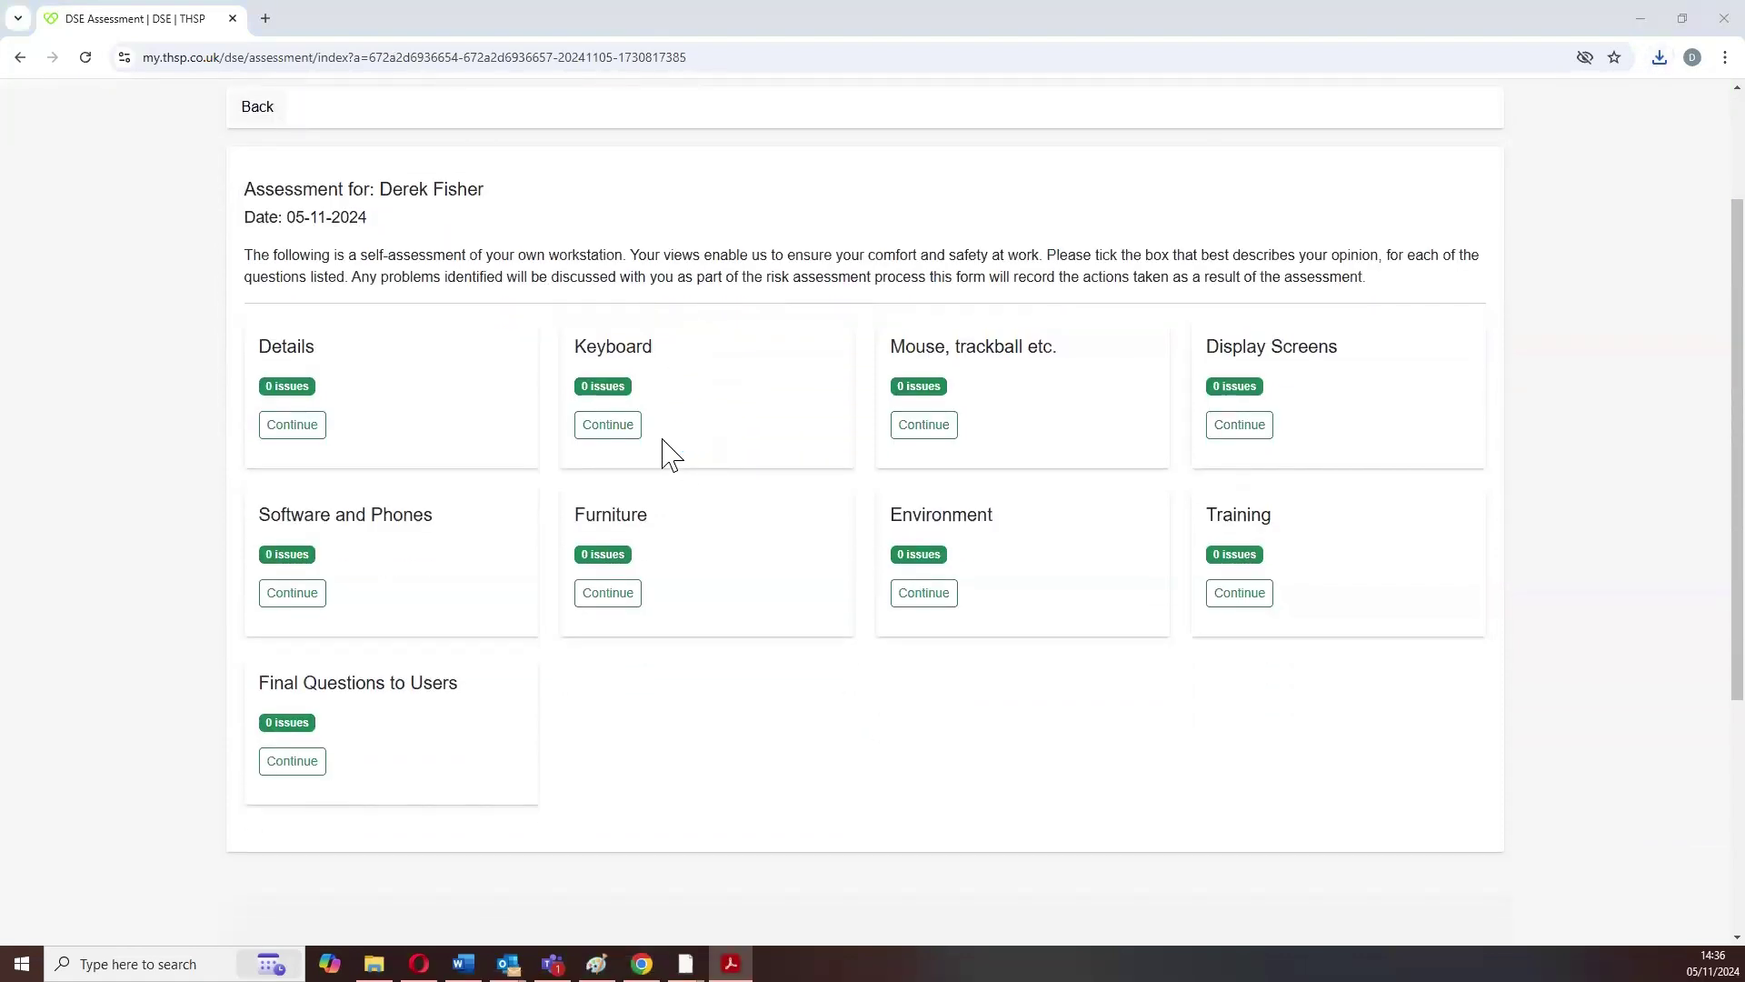
scroll(670, 452, up, 1)
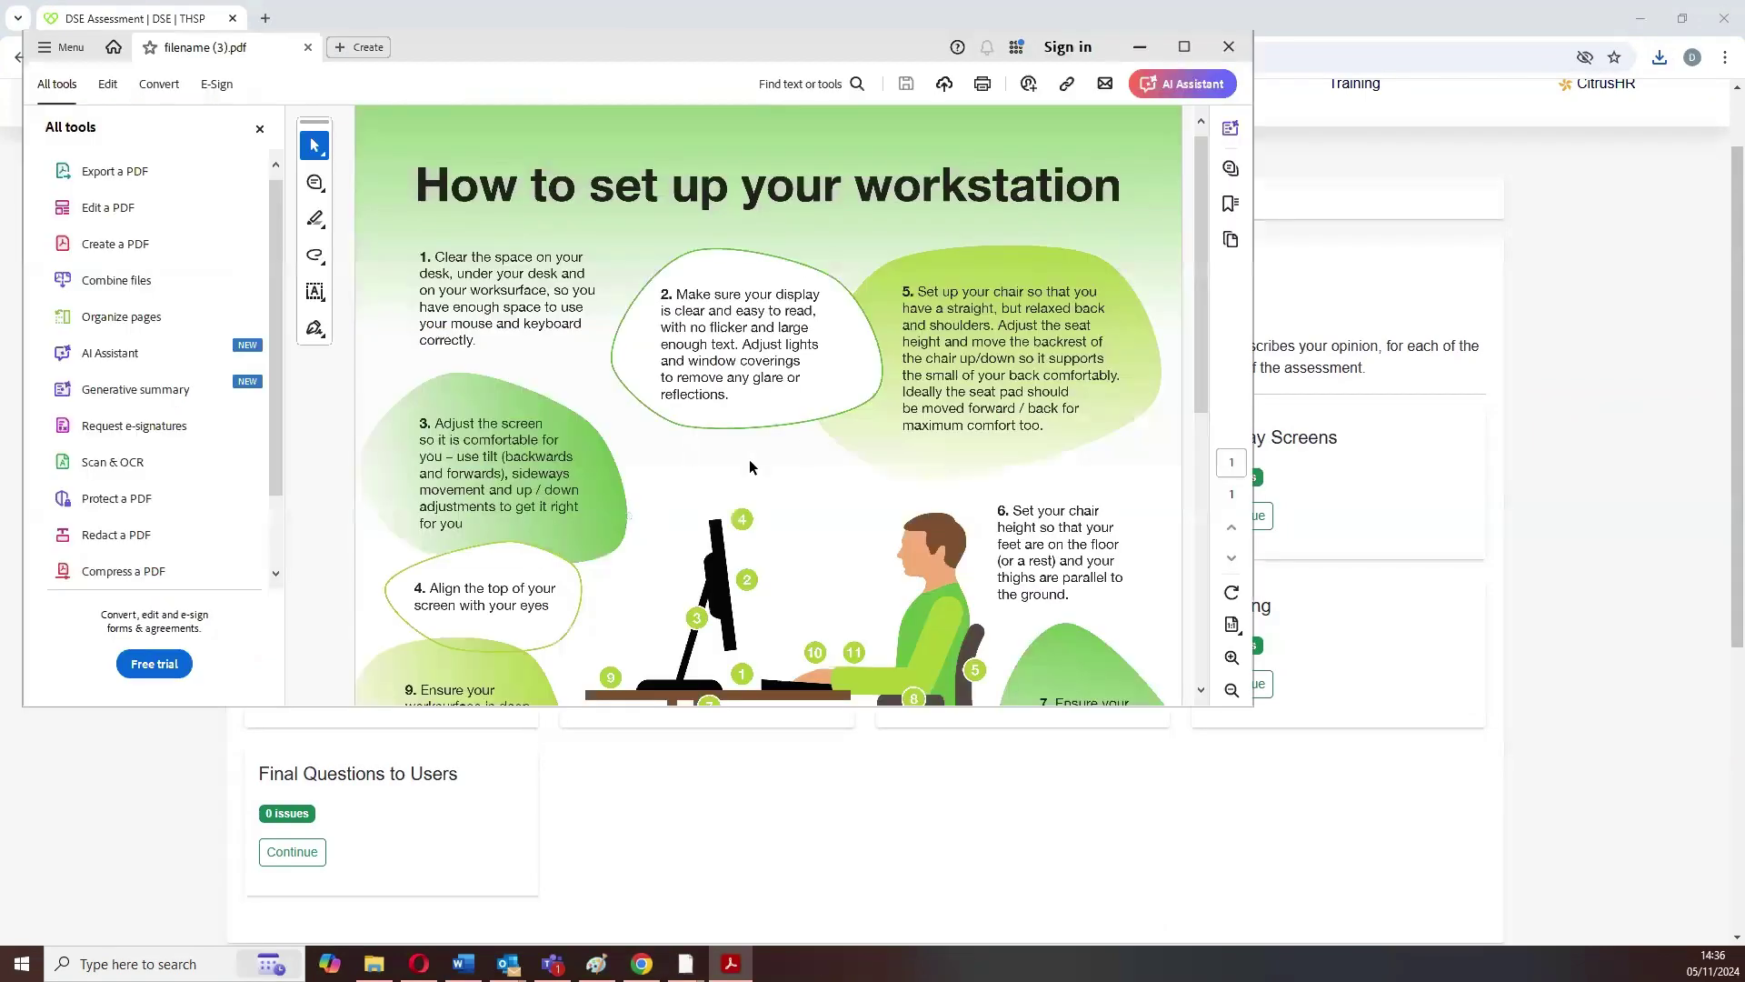
drag(1203, 271, 1223, 506)
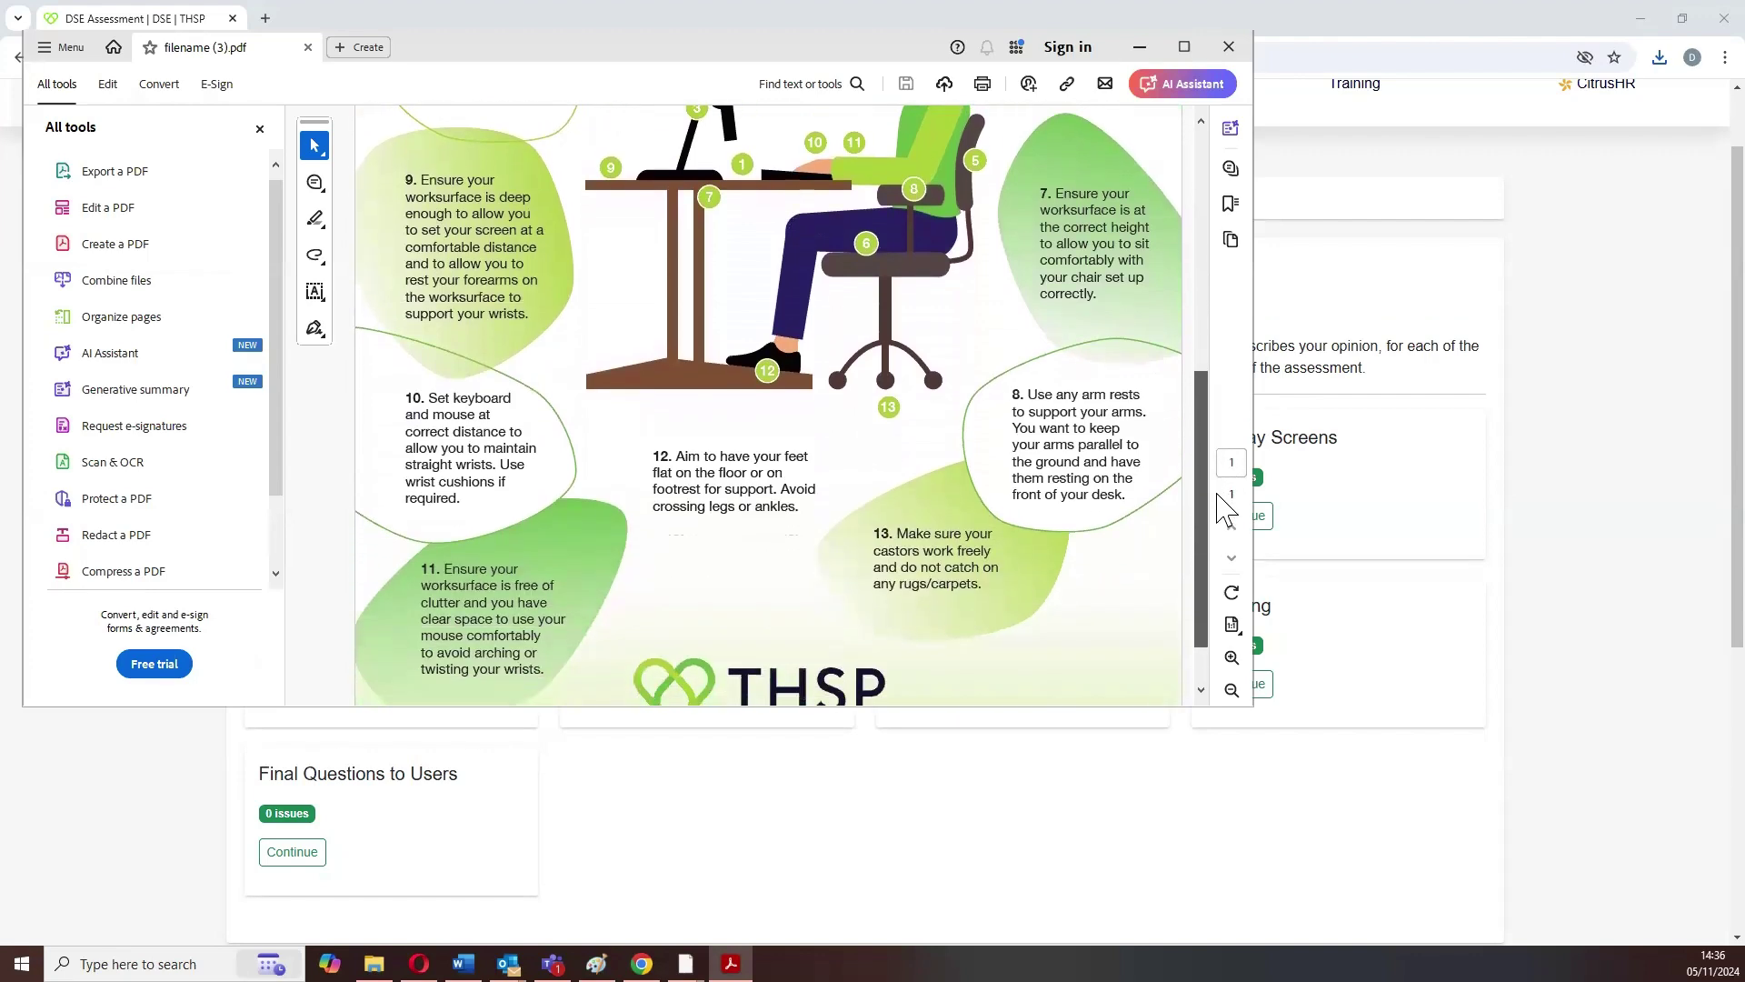
scroll(1219, 499, up, 5)
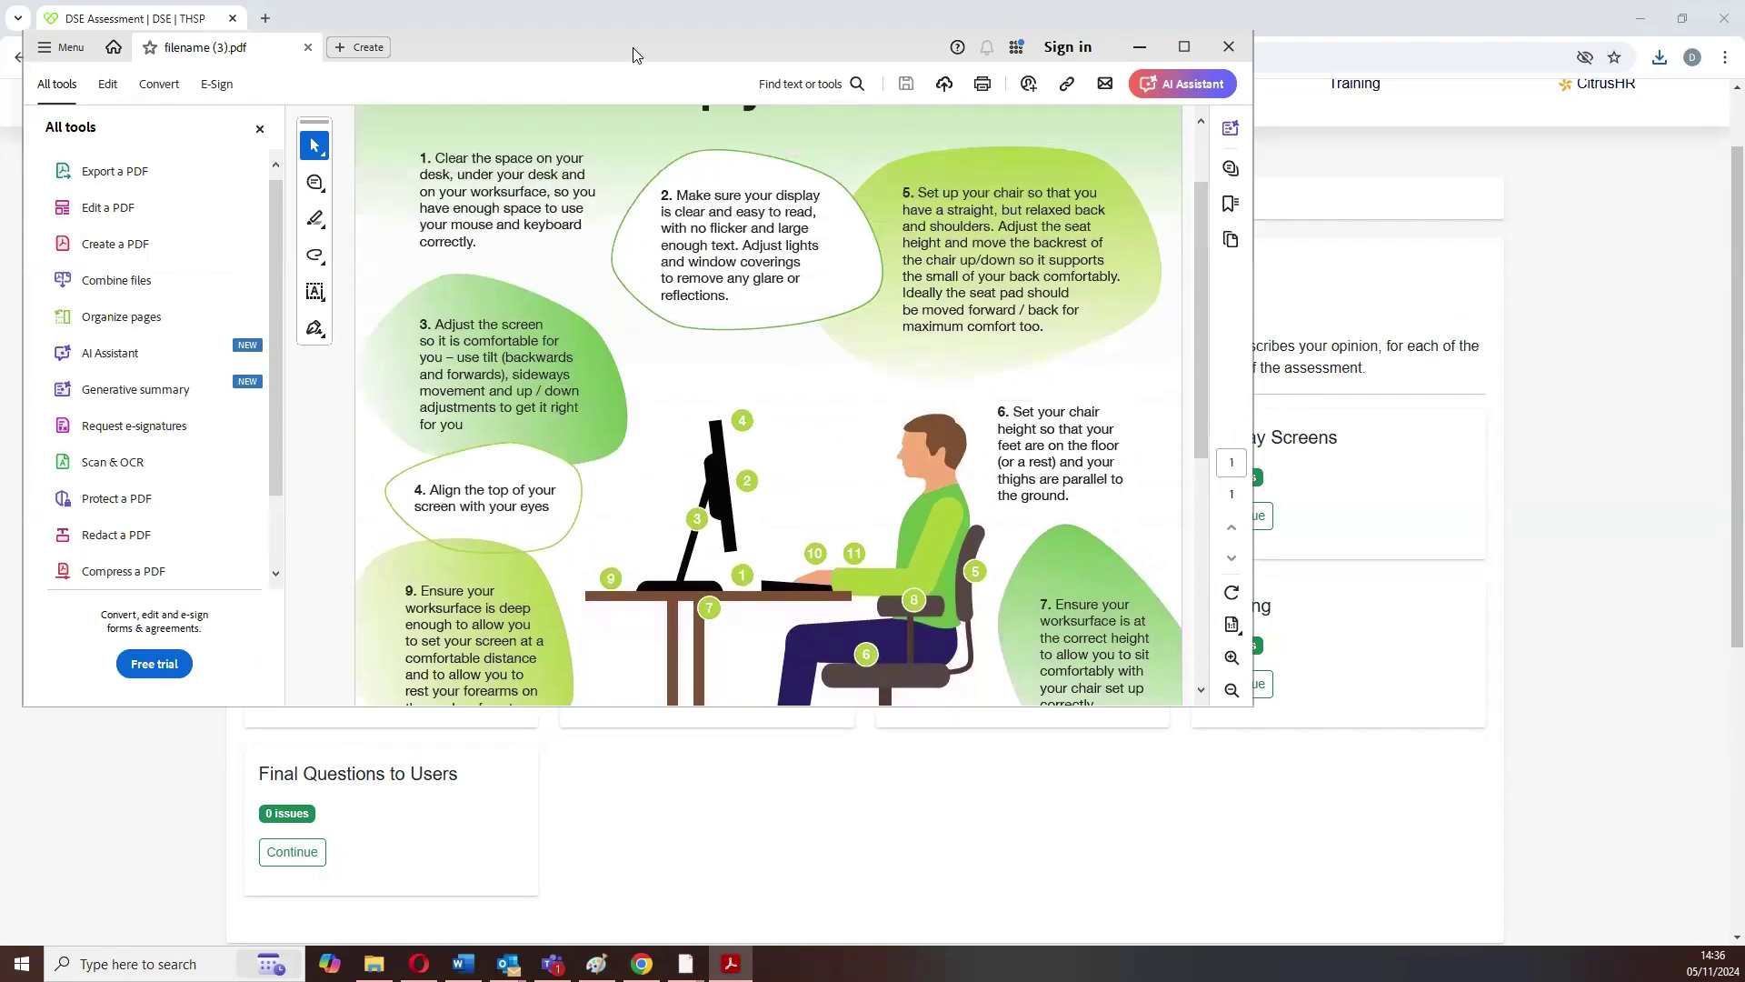
key(alt+F4)
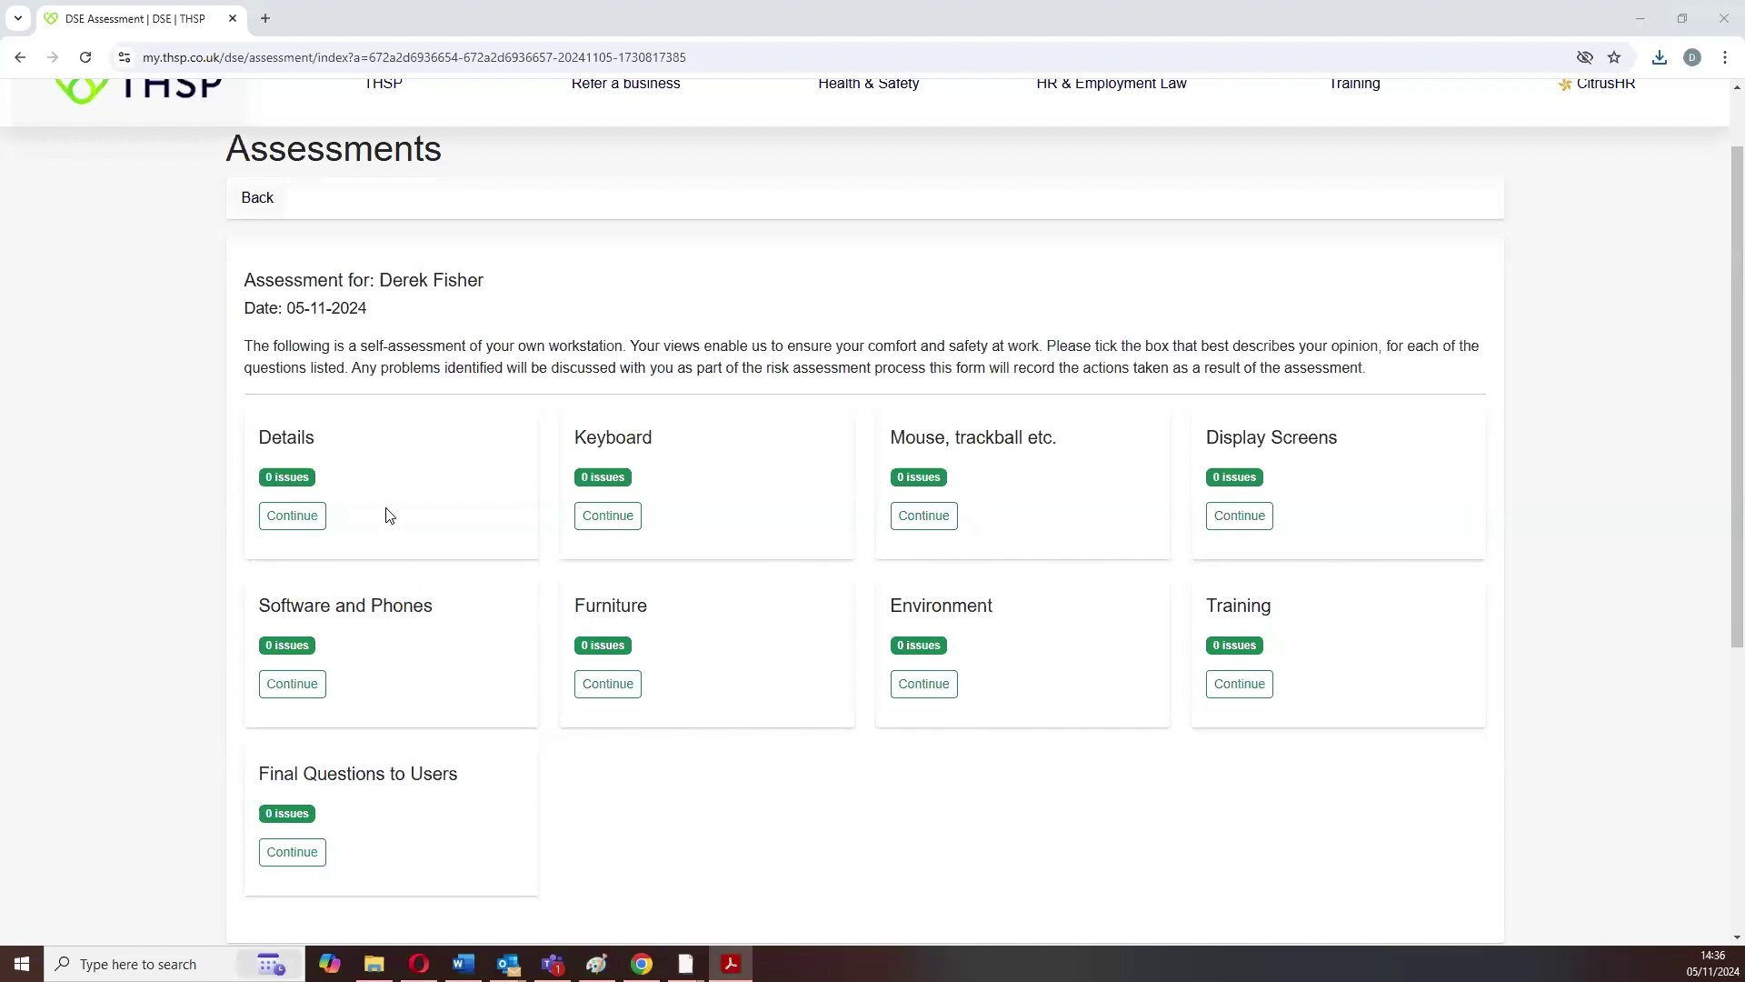
Complete the Details section with place of assessment Home and workstation description "Surface Pro computer in a docking station with two external monitors".
scroll(386, 516, down, 1)
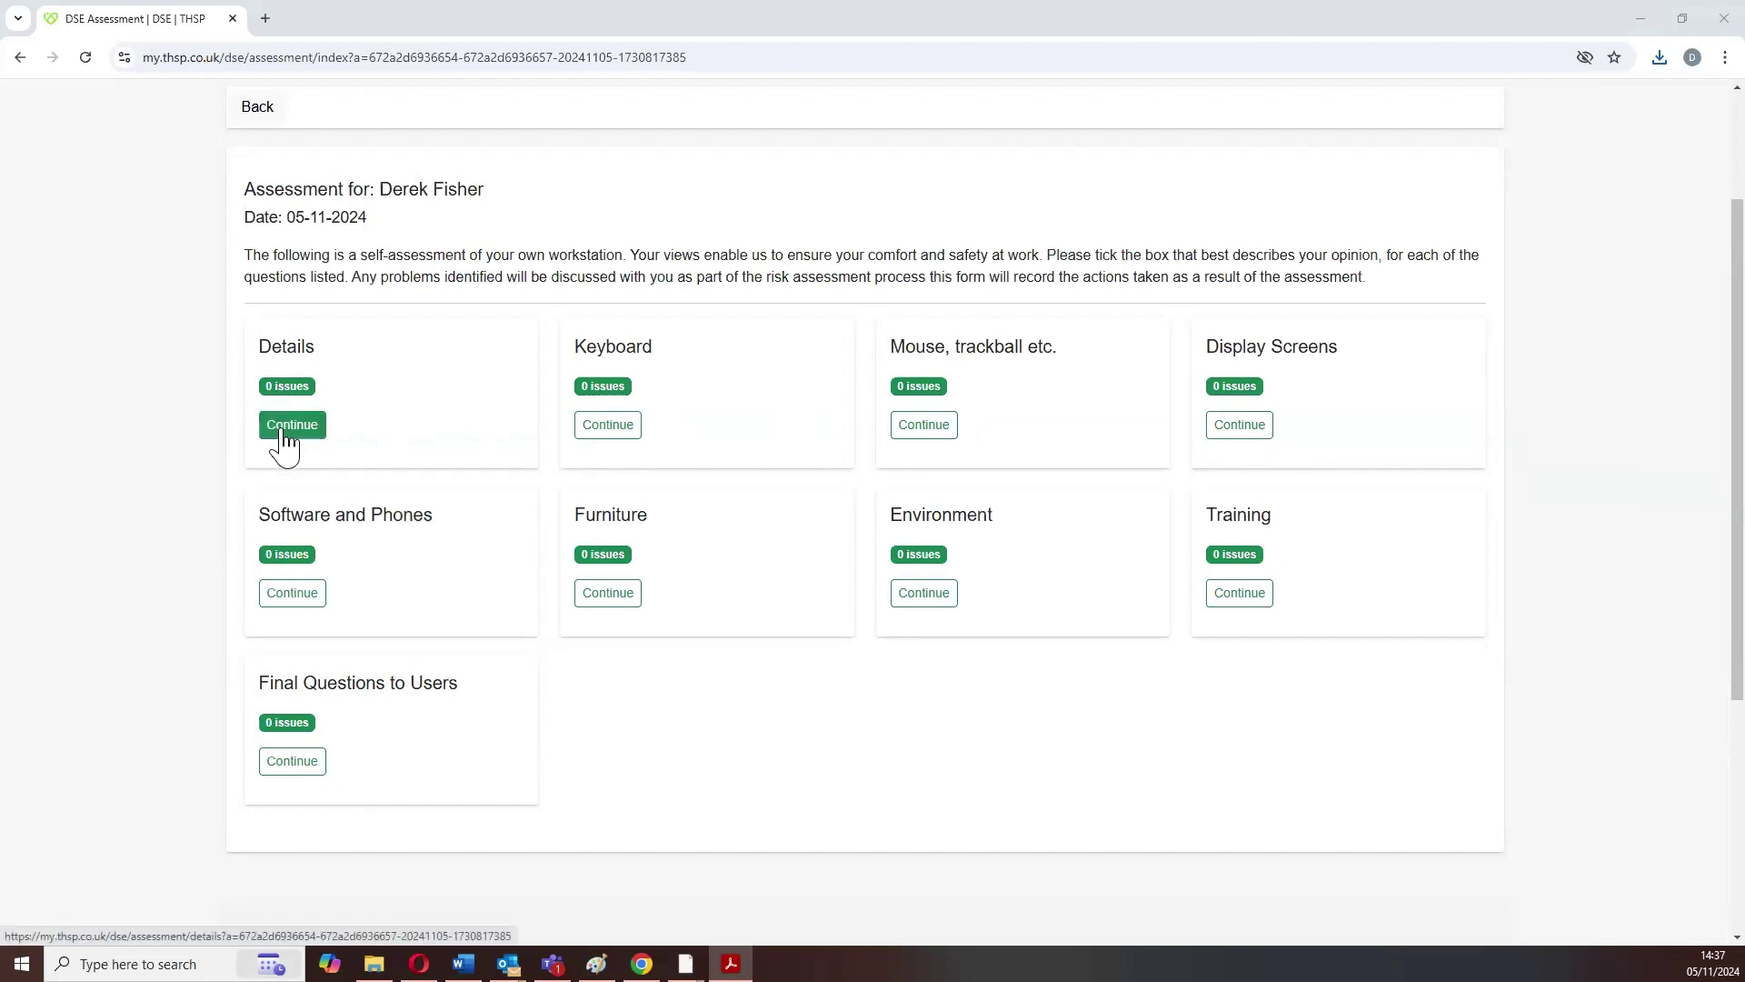
click(284, 439)
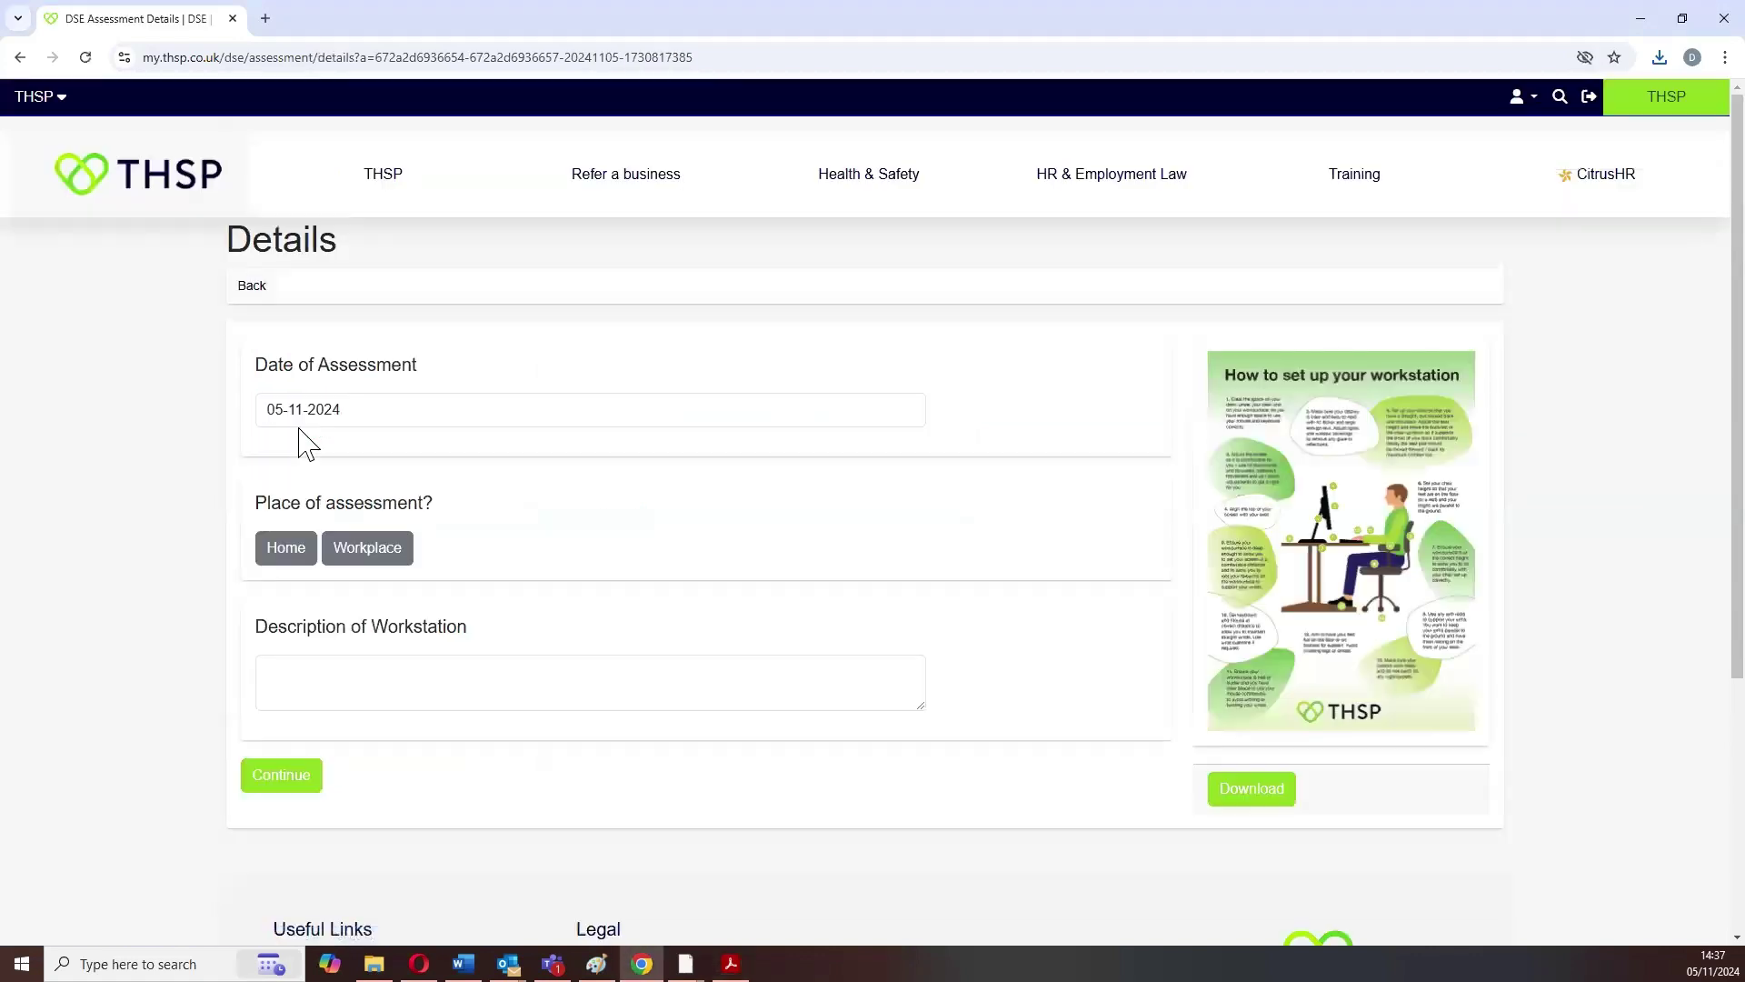
scroll(306, 443, down, 2)
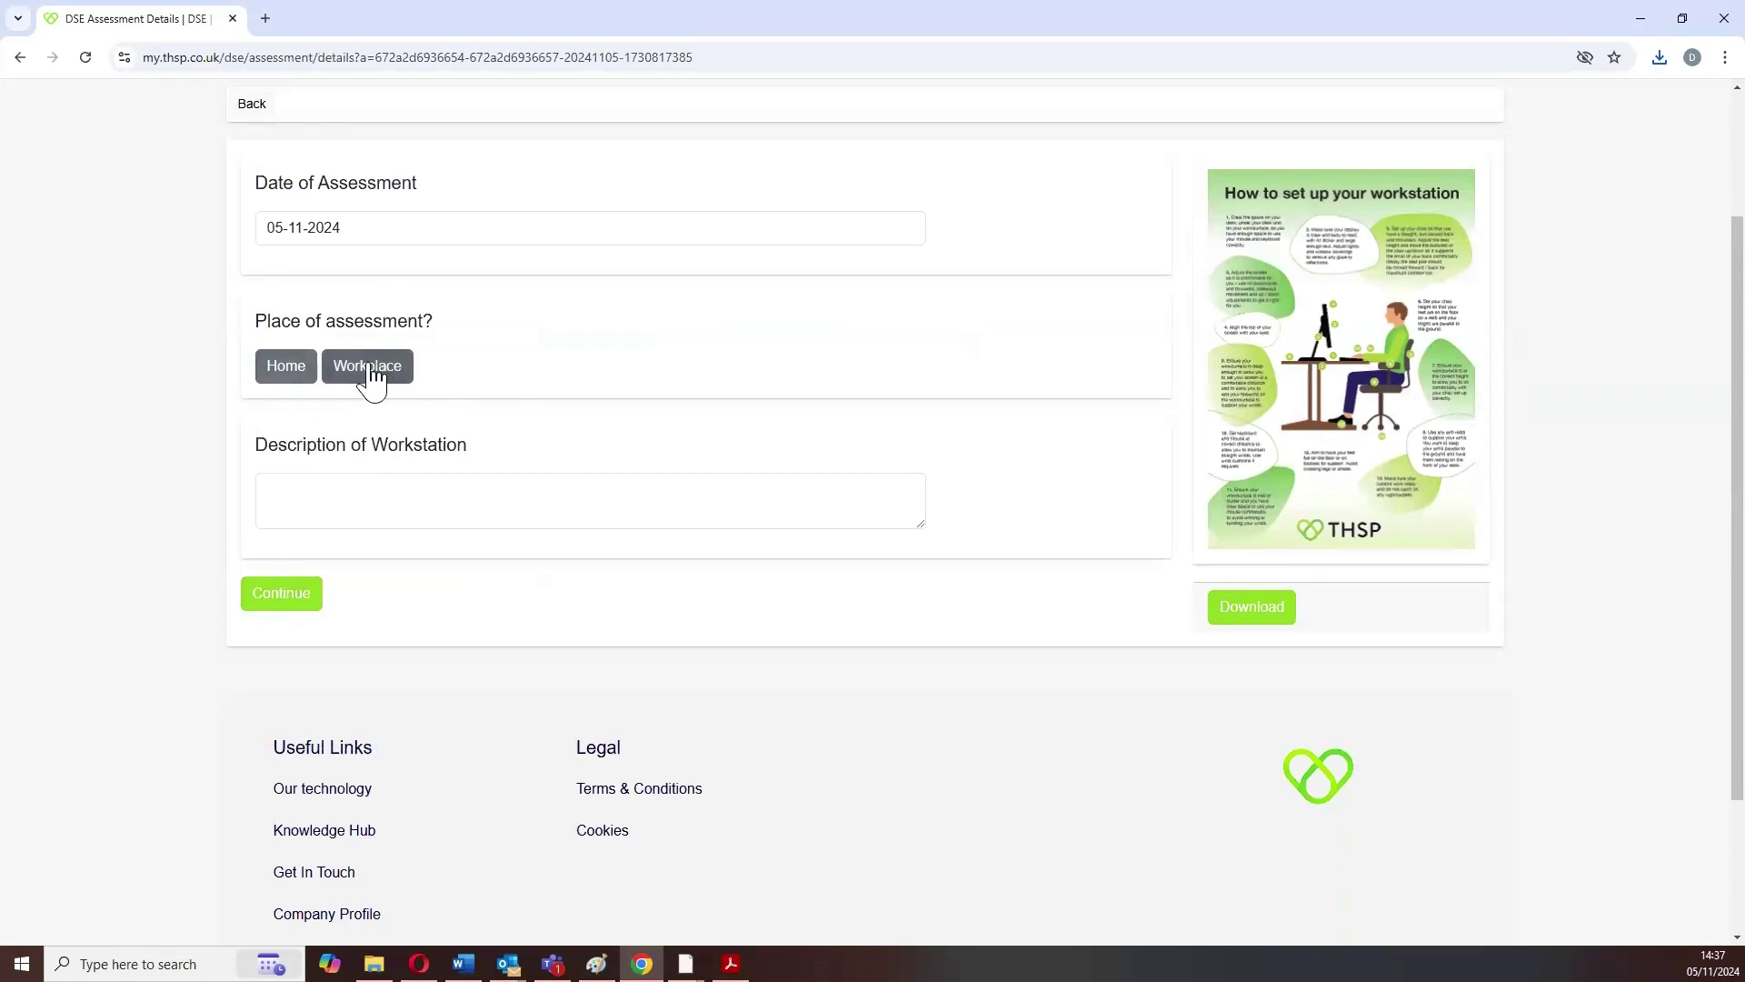
click(293, 366)
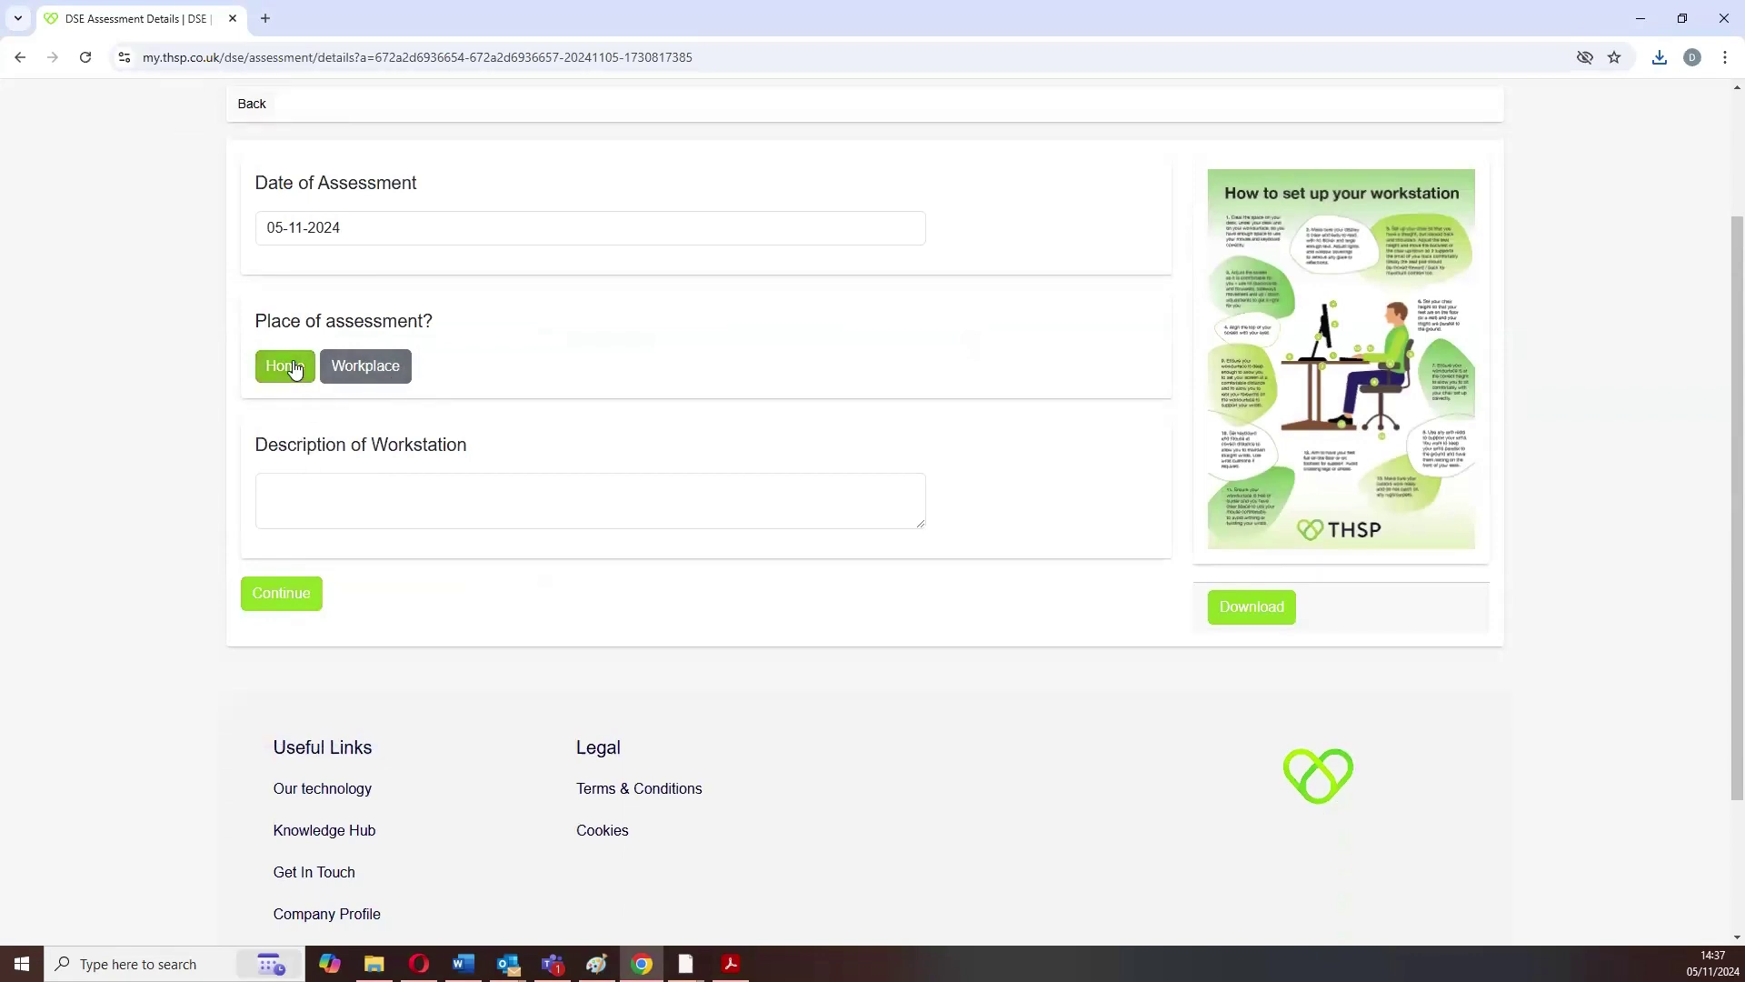
click(287, 492)
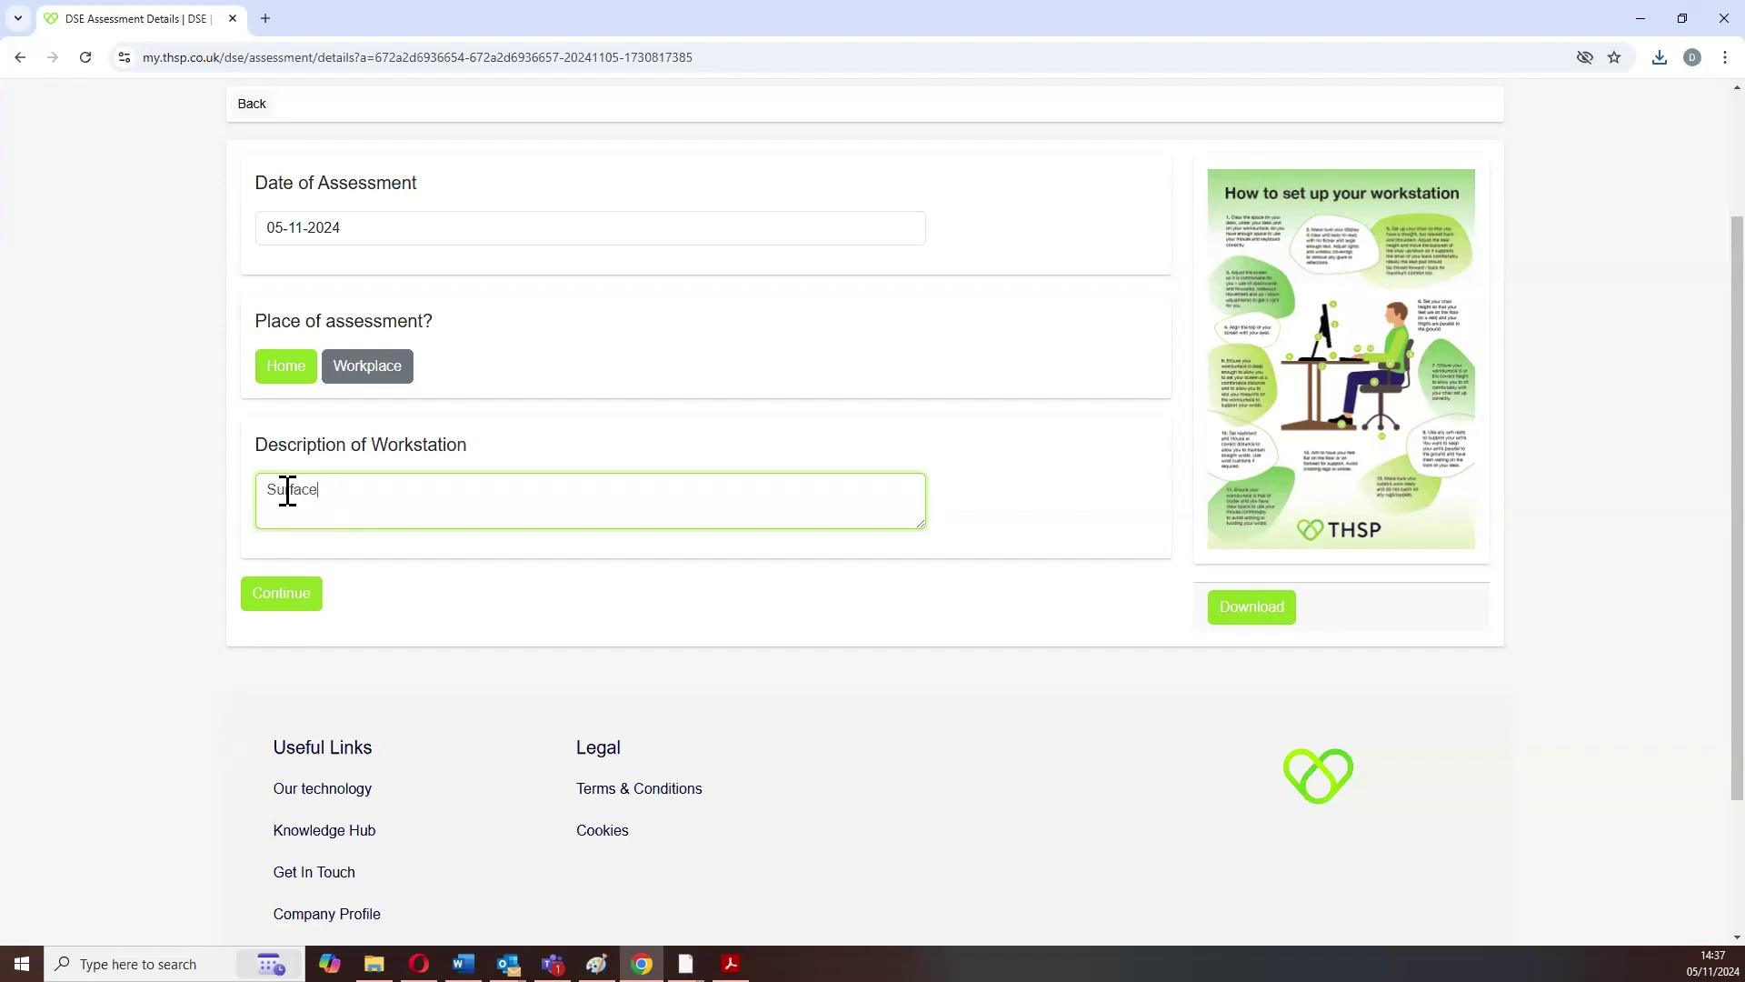
text(ro computer in a docking station with)
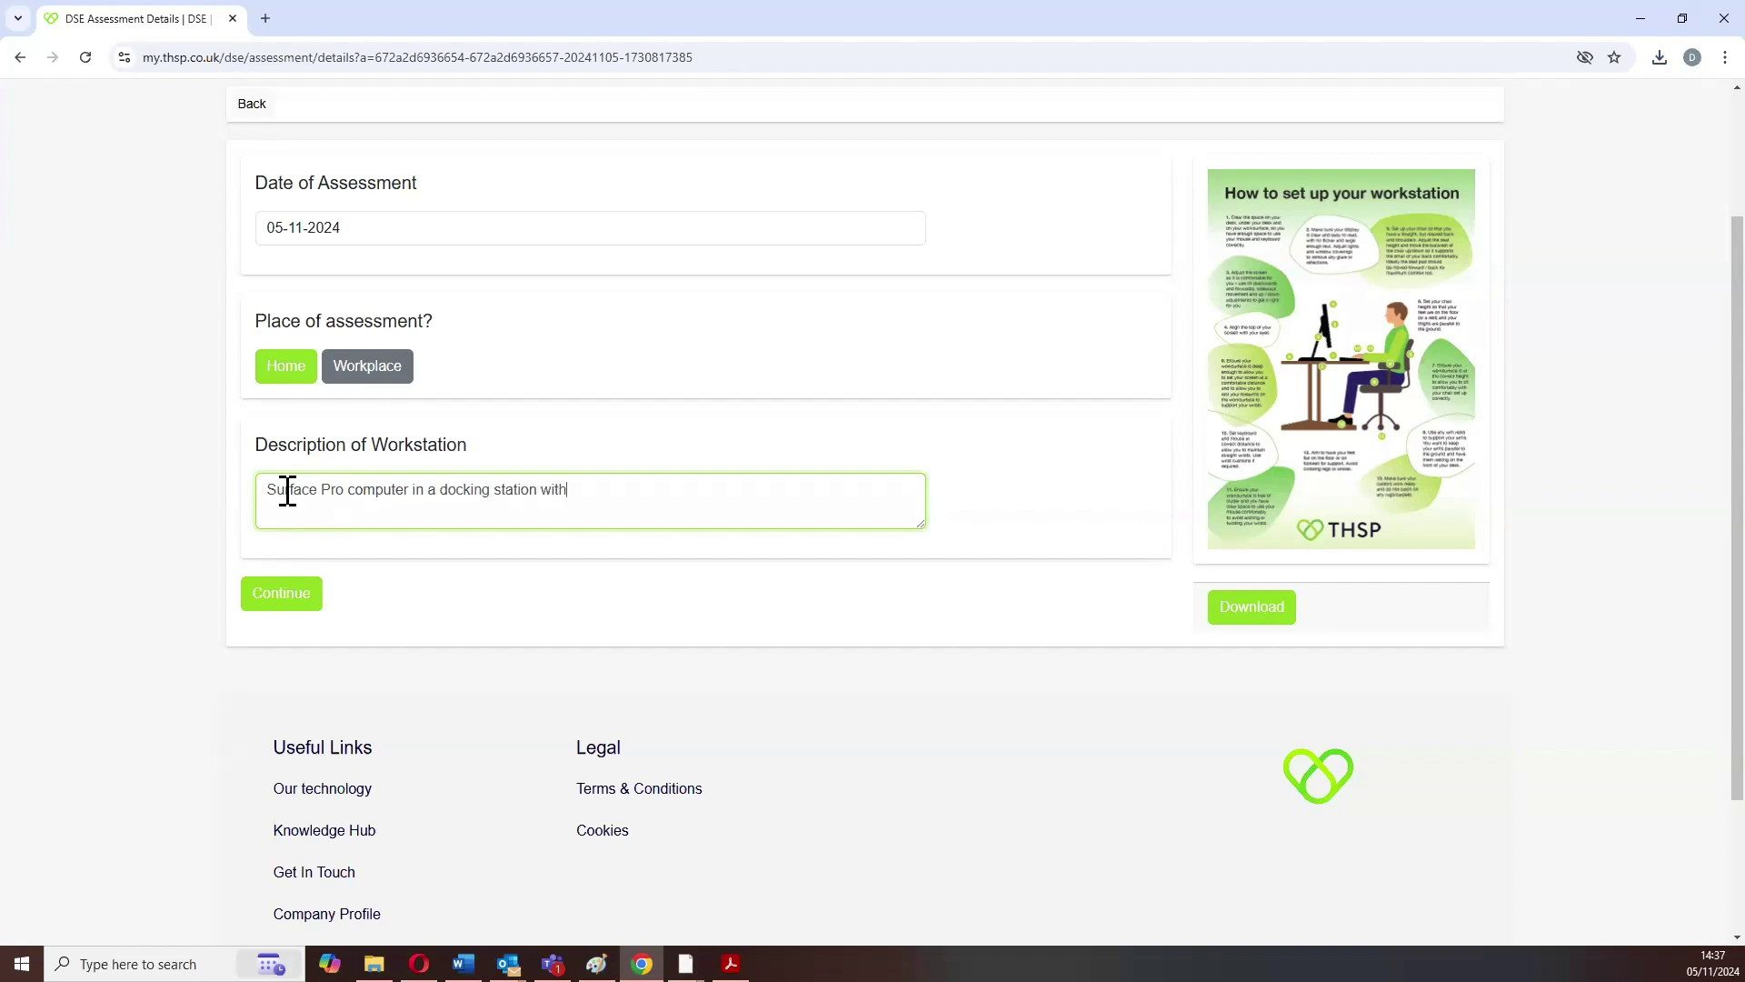
text( two external monitors)
click(286, 596)
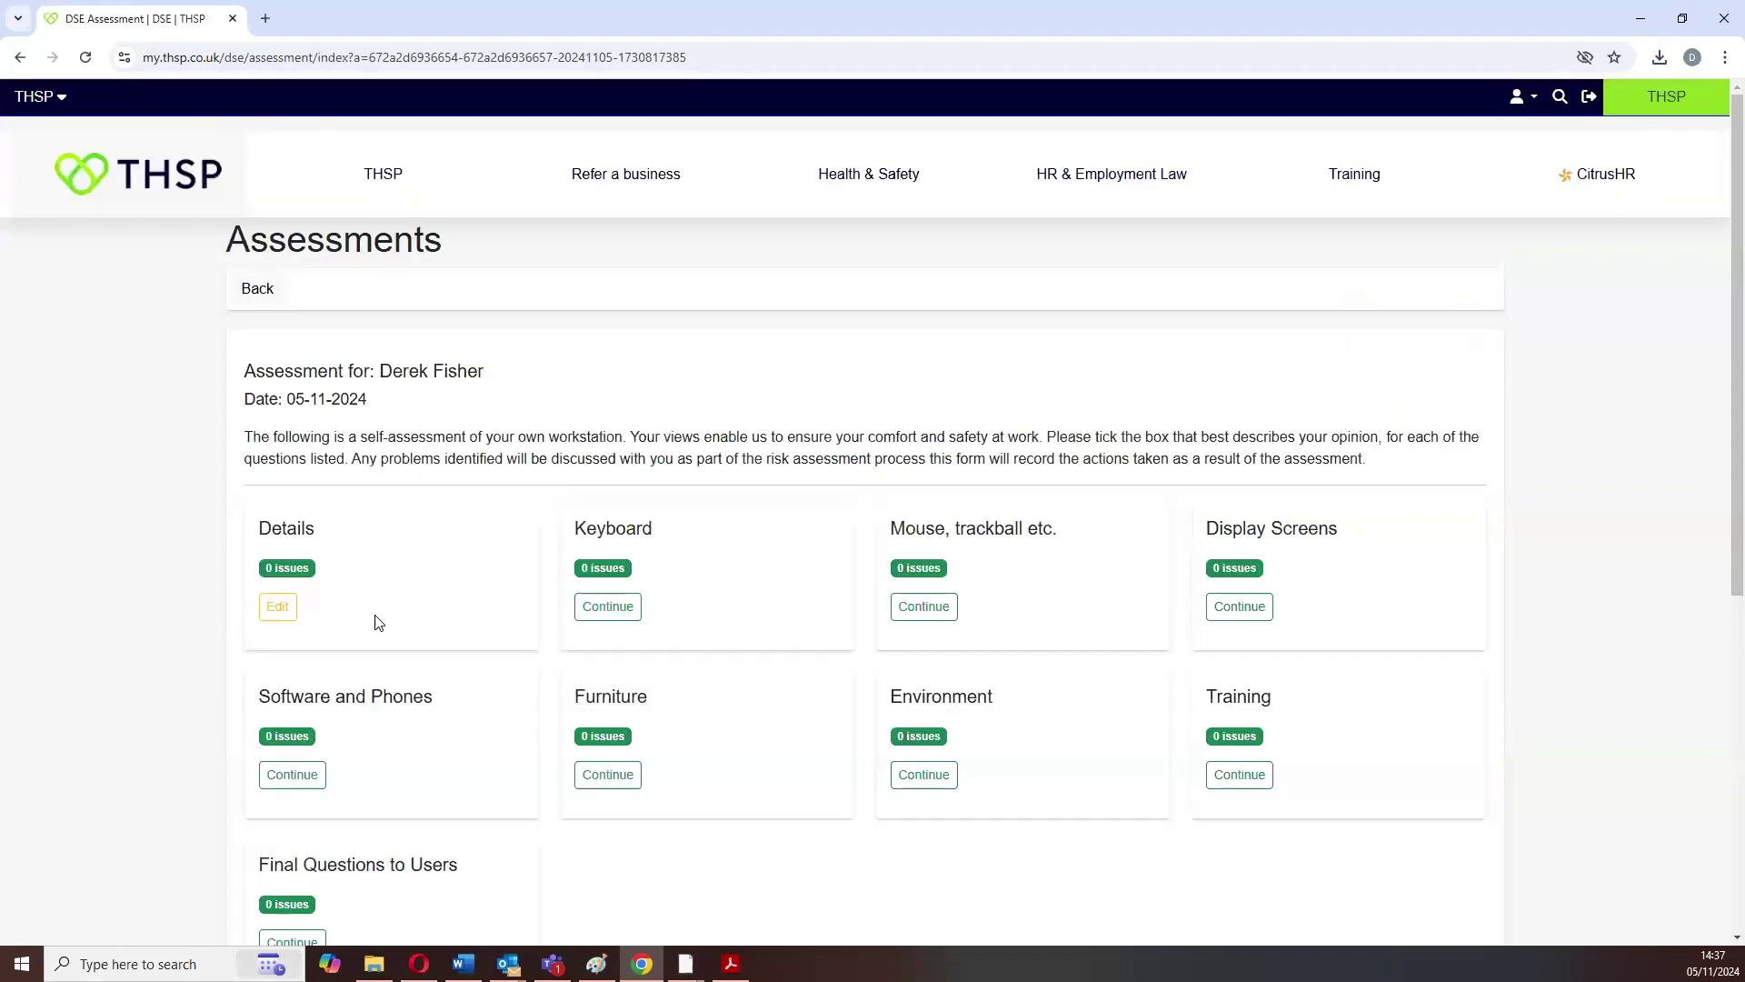
In the Keyboard section, answer Yes to the questions on separate keyboard, tilt, comfortable keying position and good keyboard technique.
scroll(312, 588, down, 1)
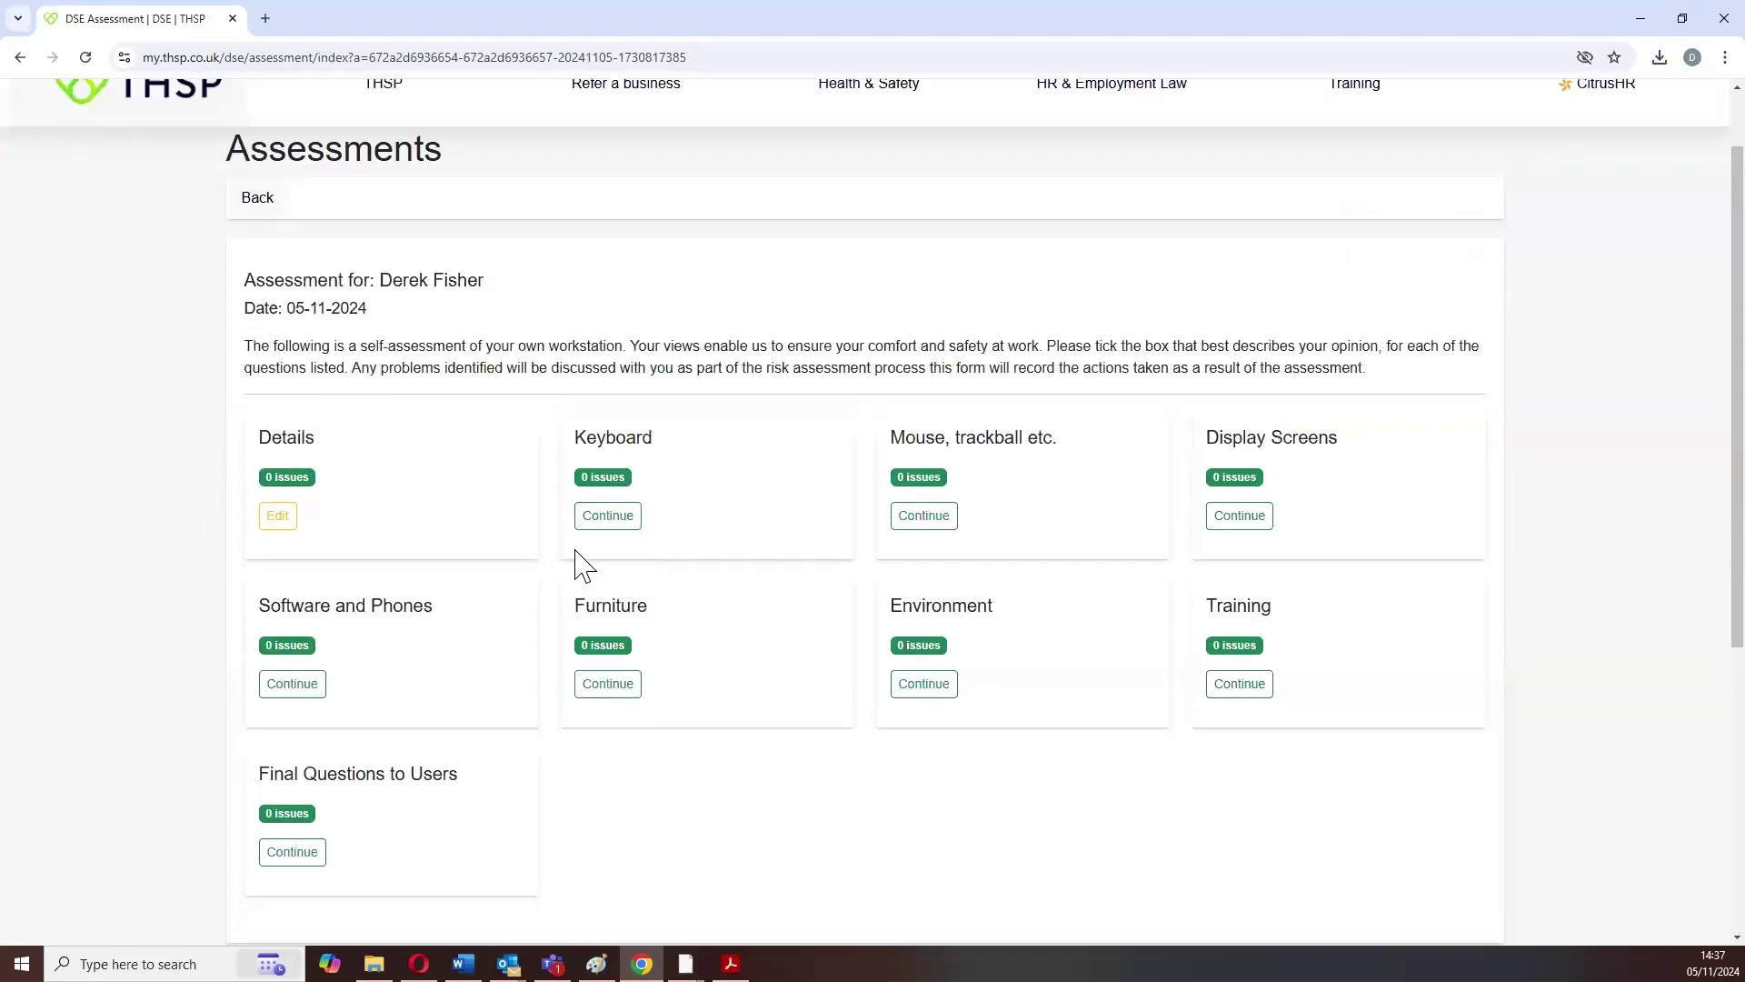
click(596, 525)
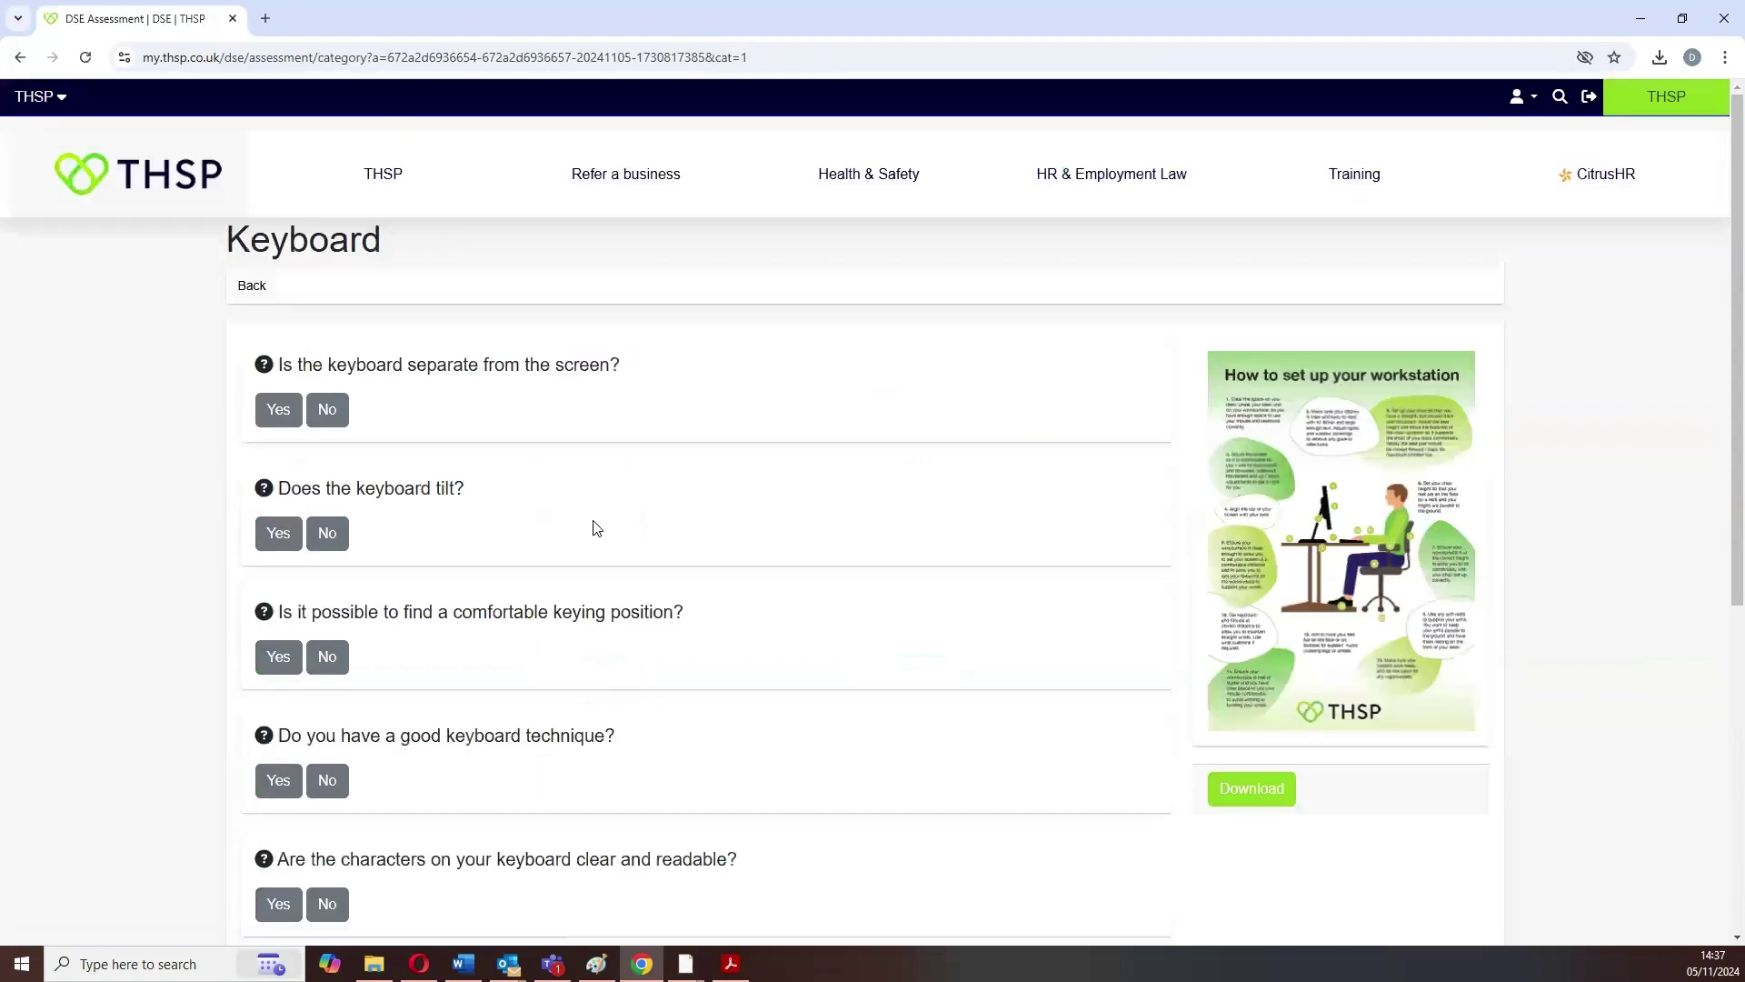
scroll(597, 528, down, 1)
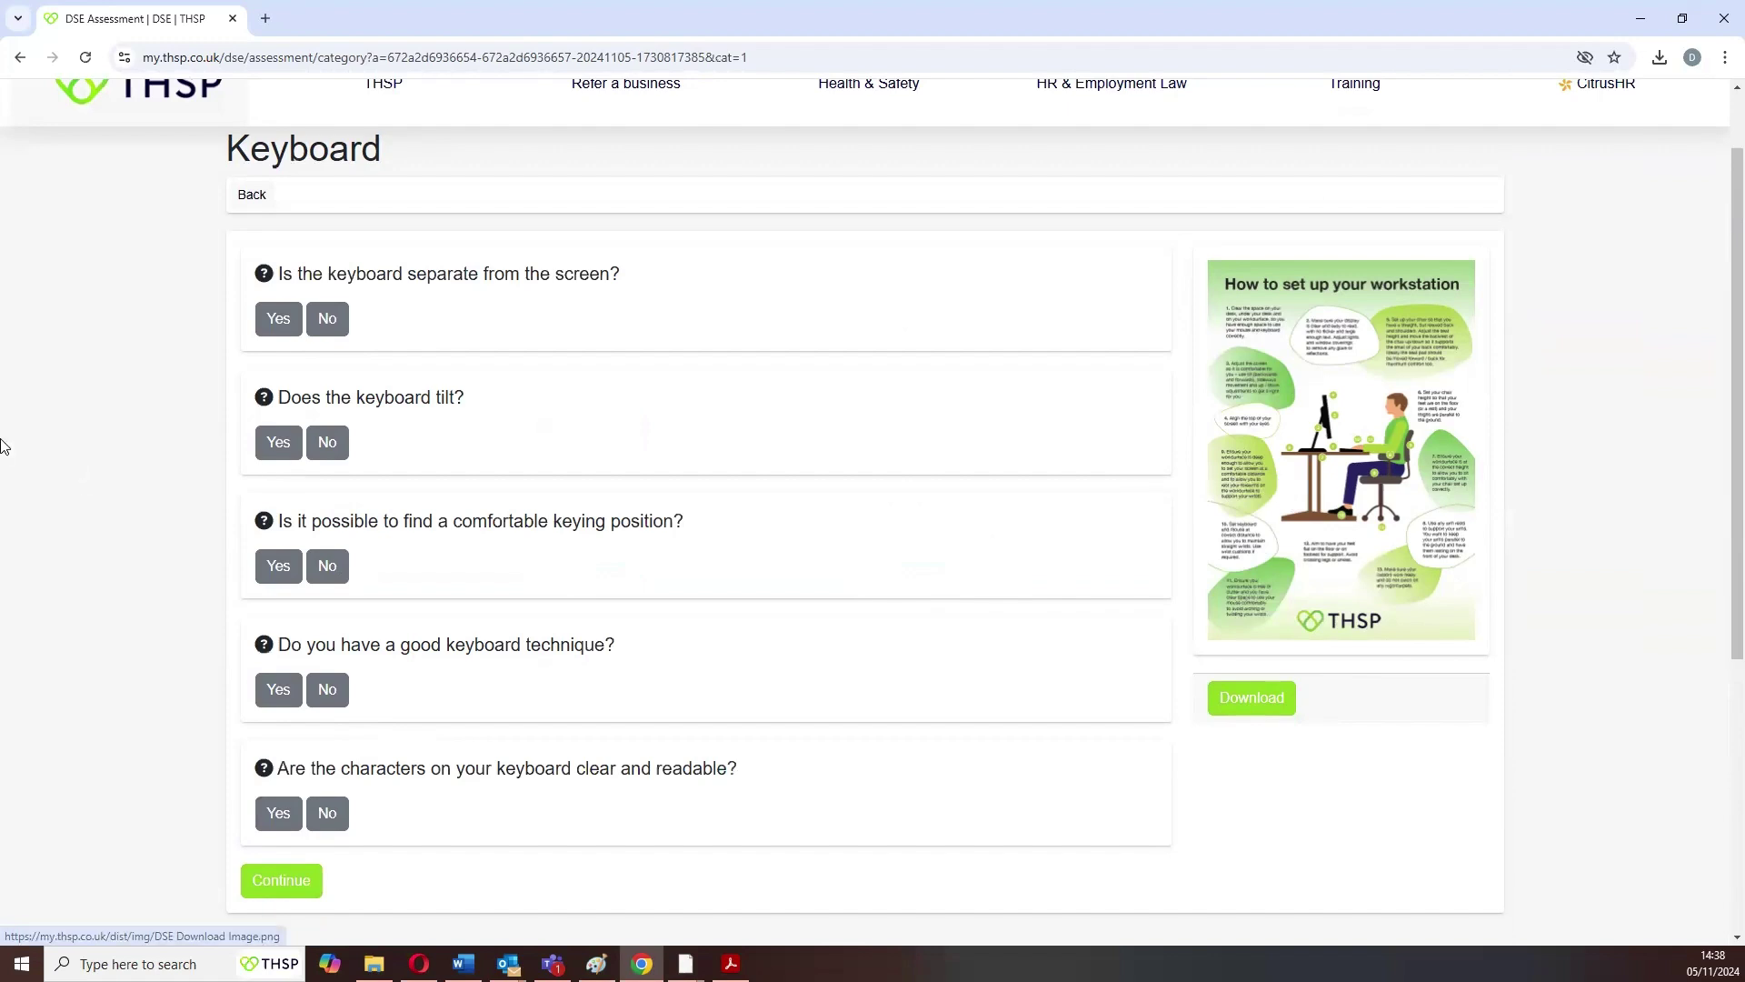
click(270, 320)
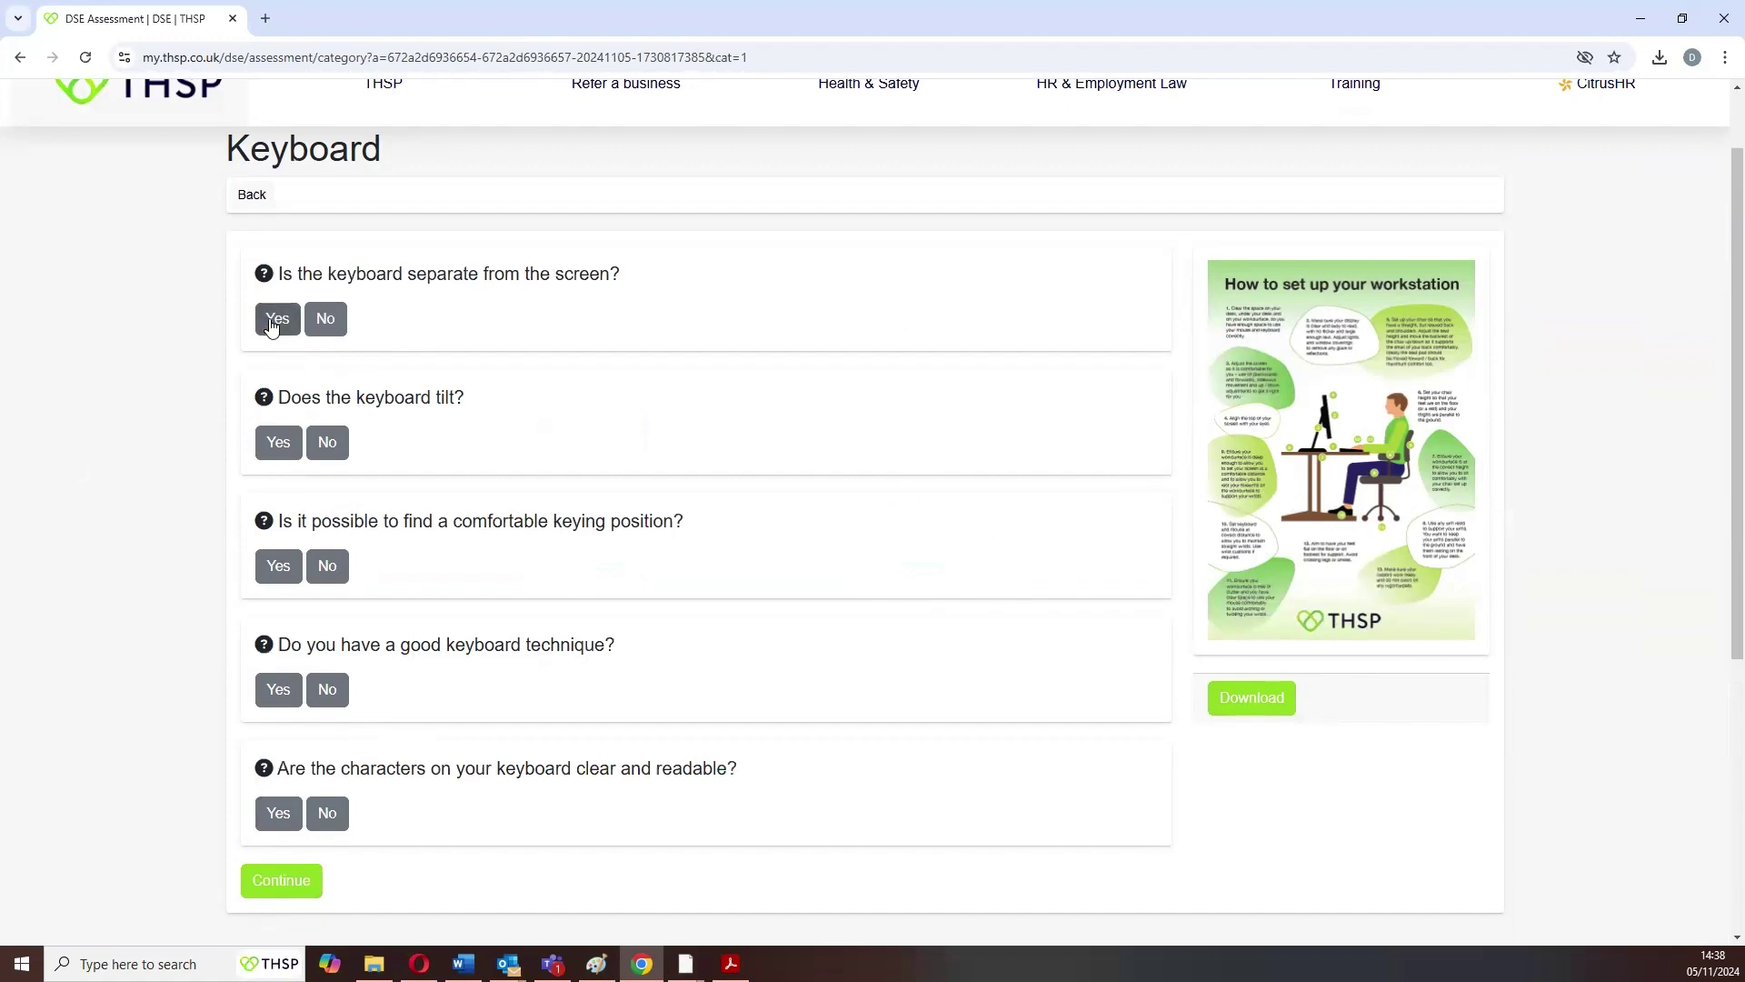
scroll(275, 362, down, 1)
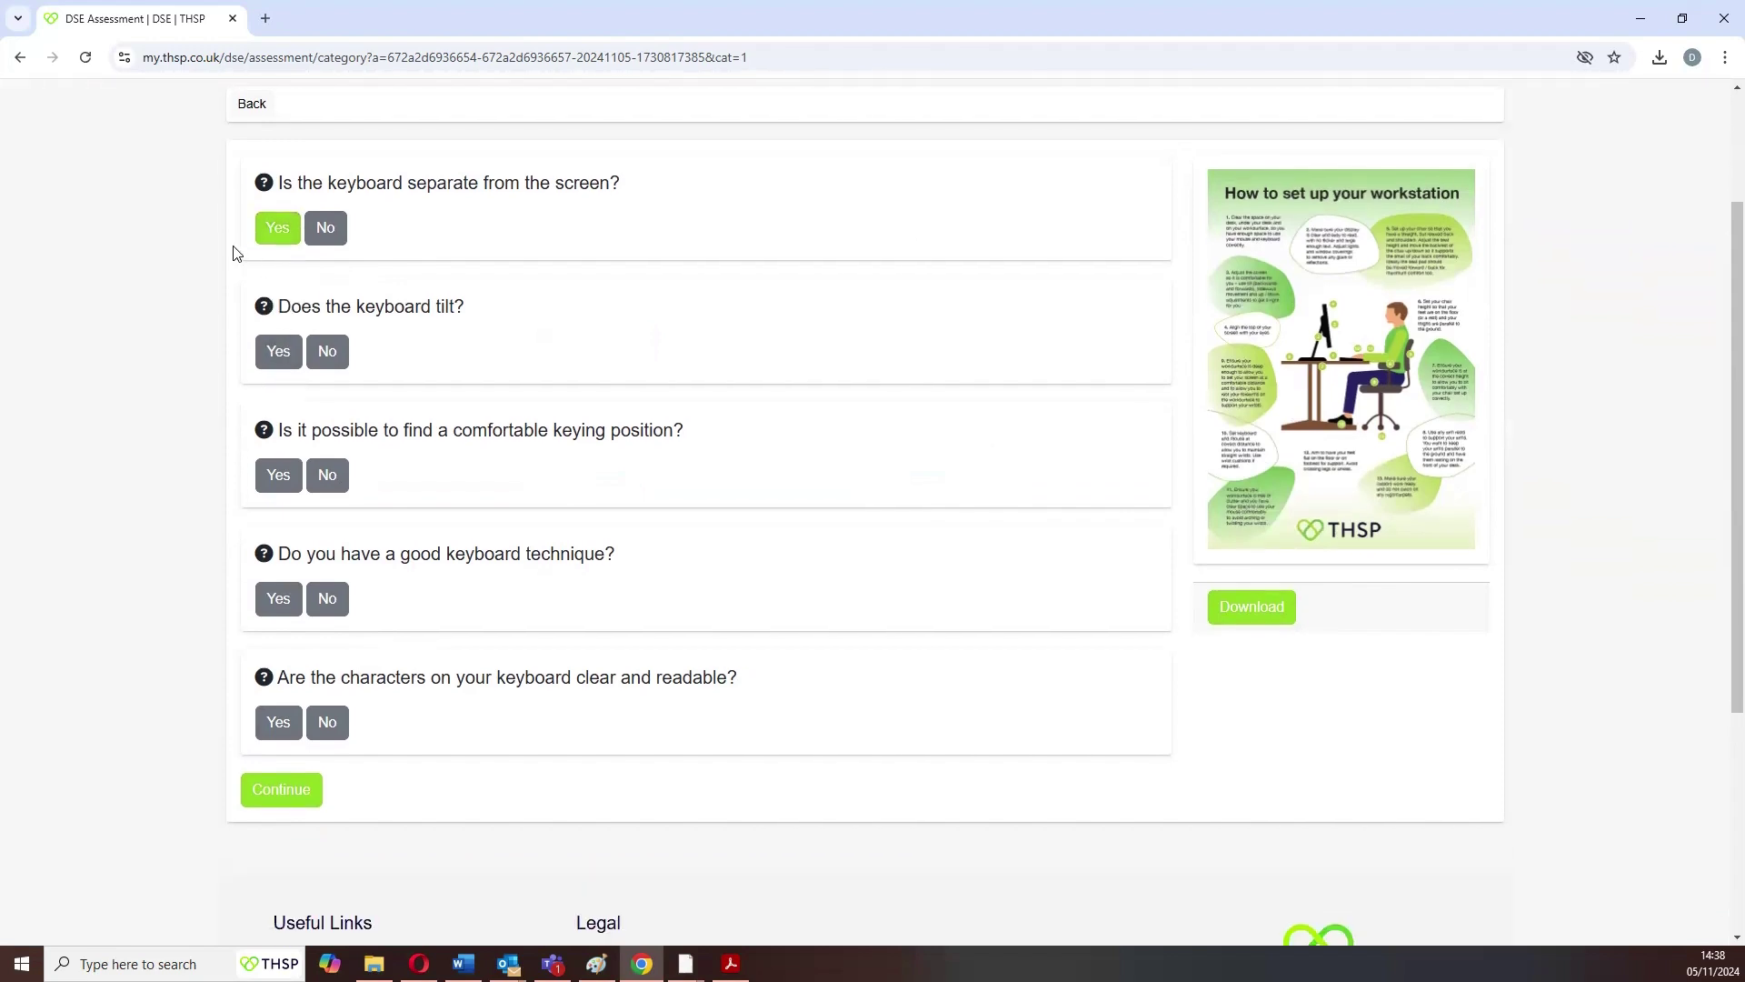
click(271, 357)
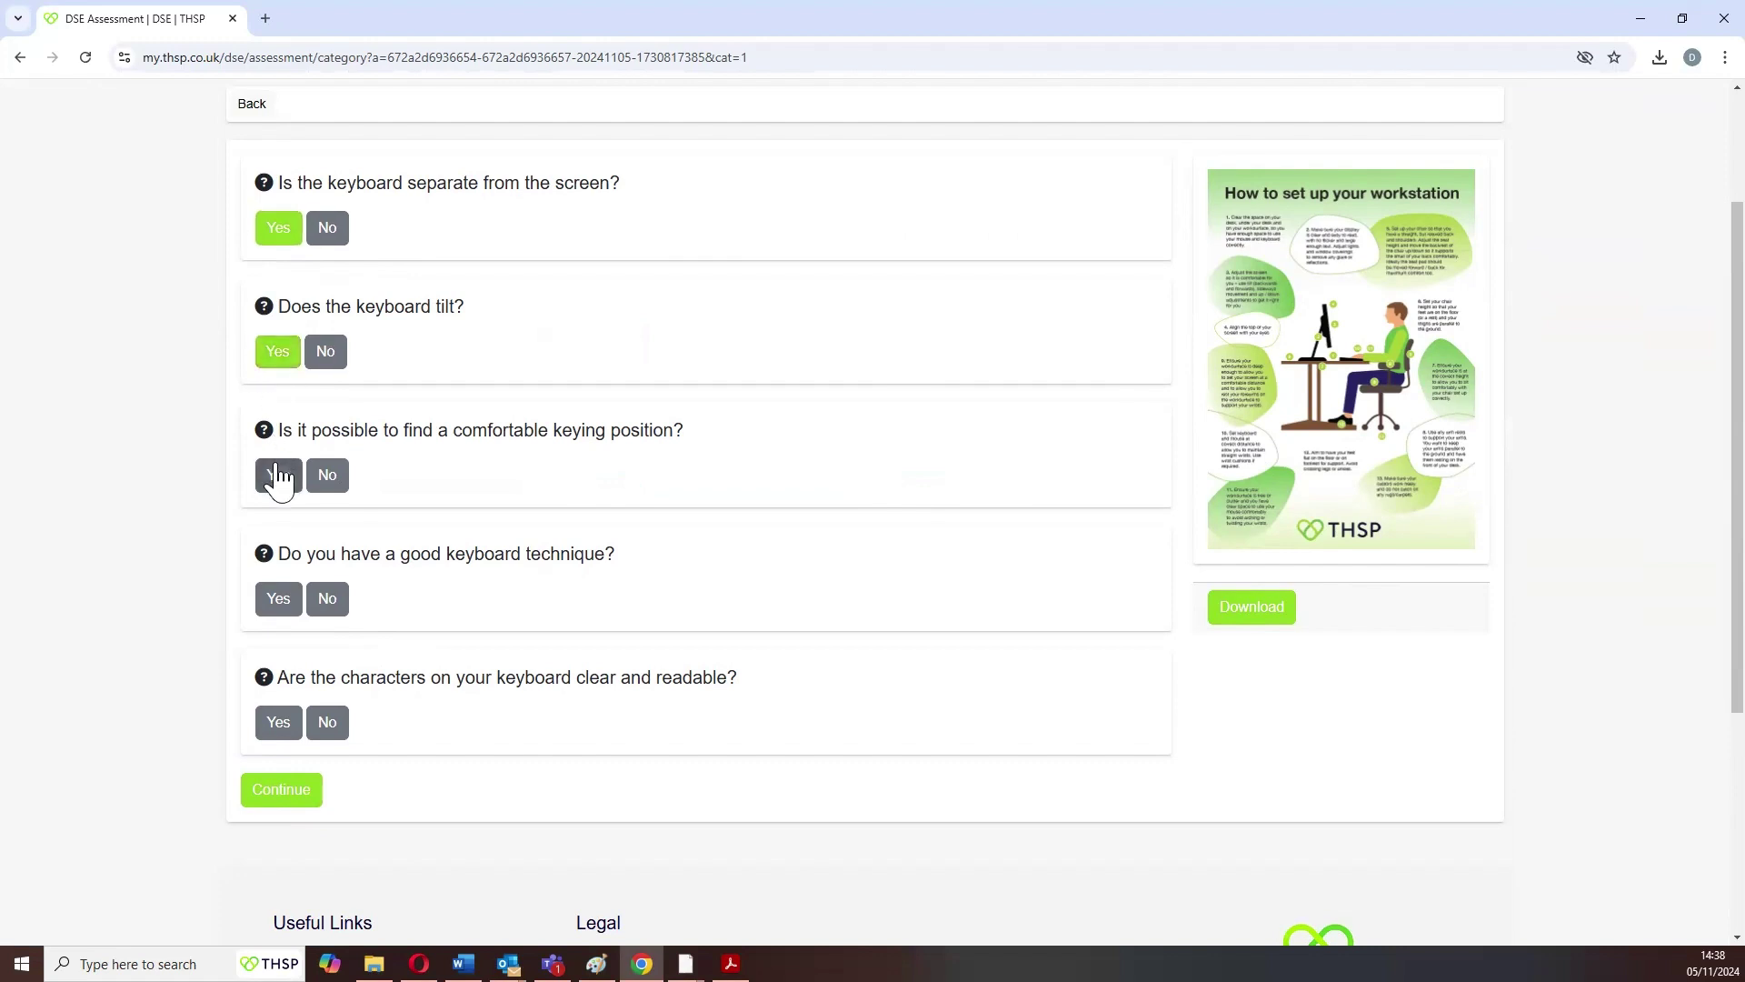
click(278, 477)
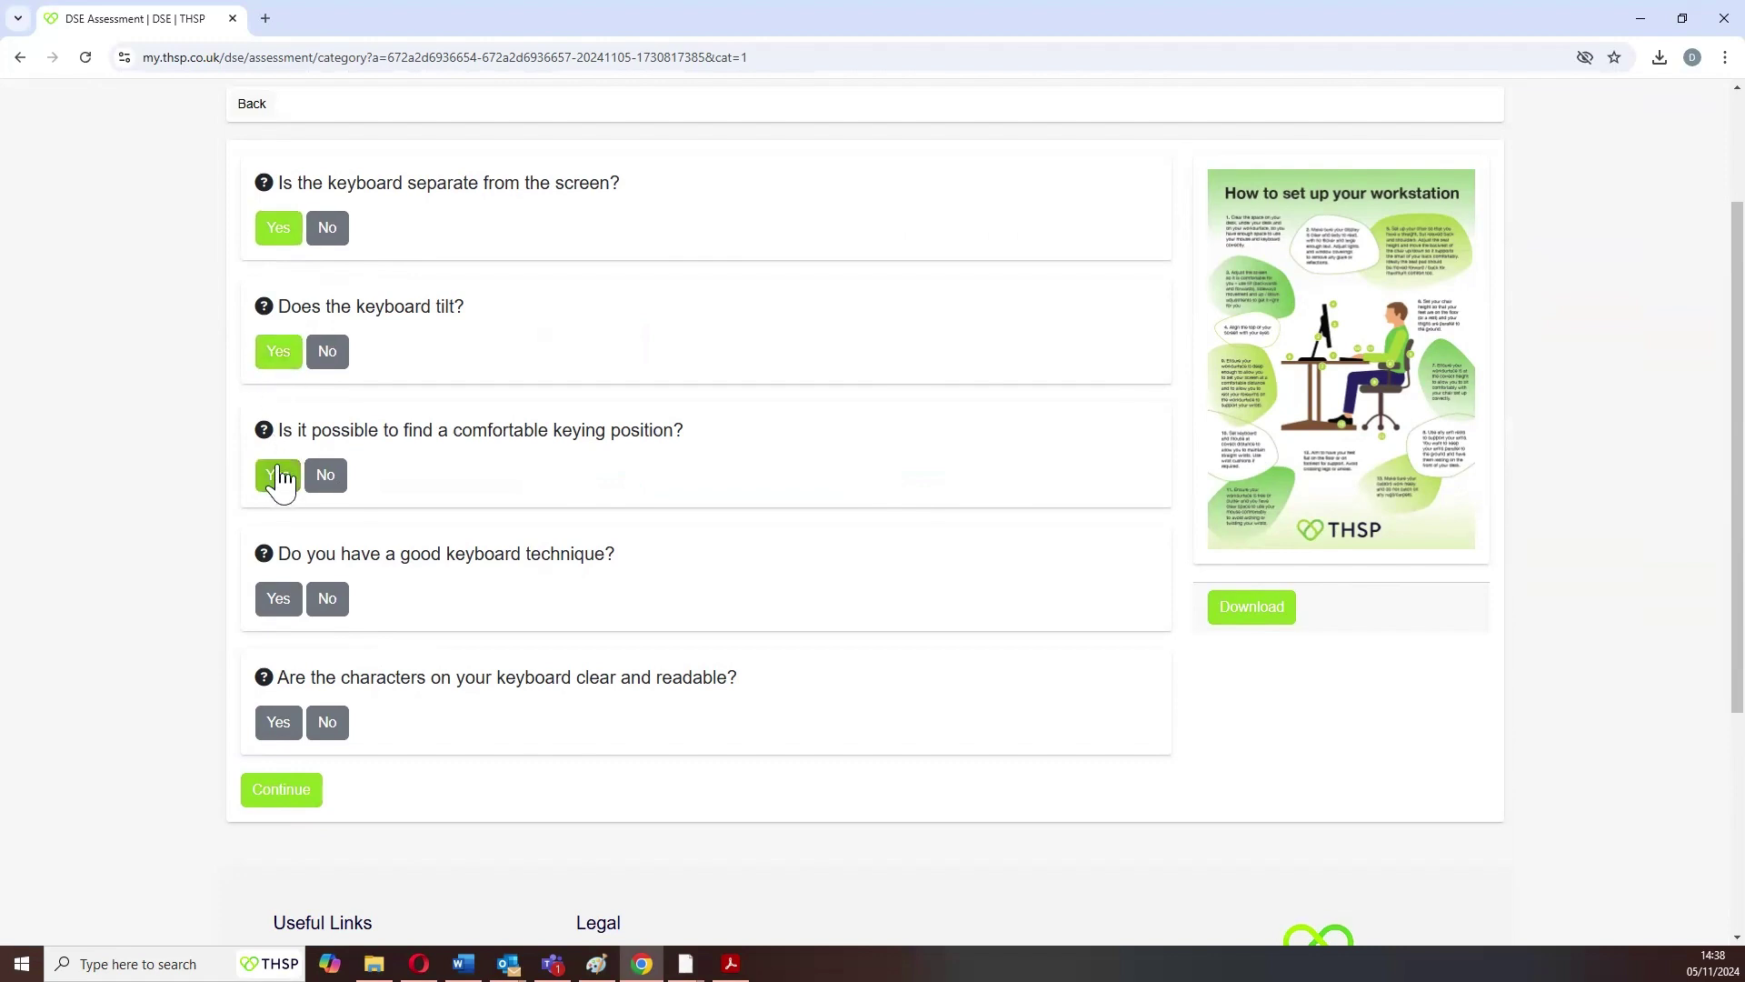
click(273, 603)
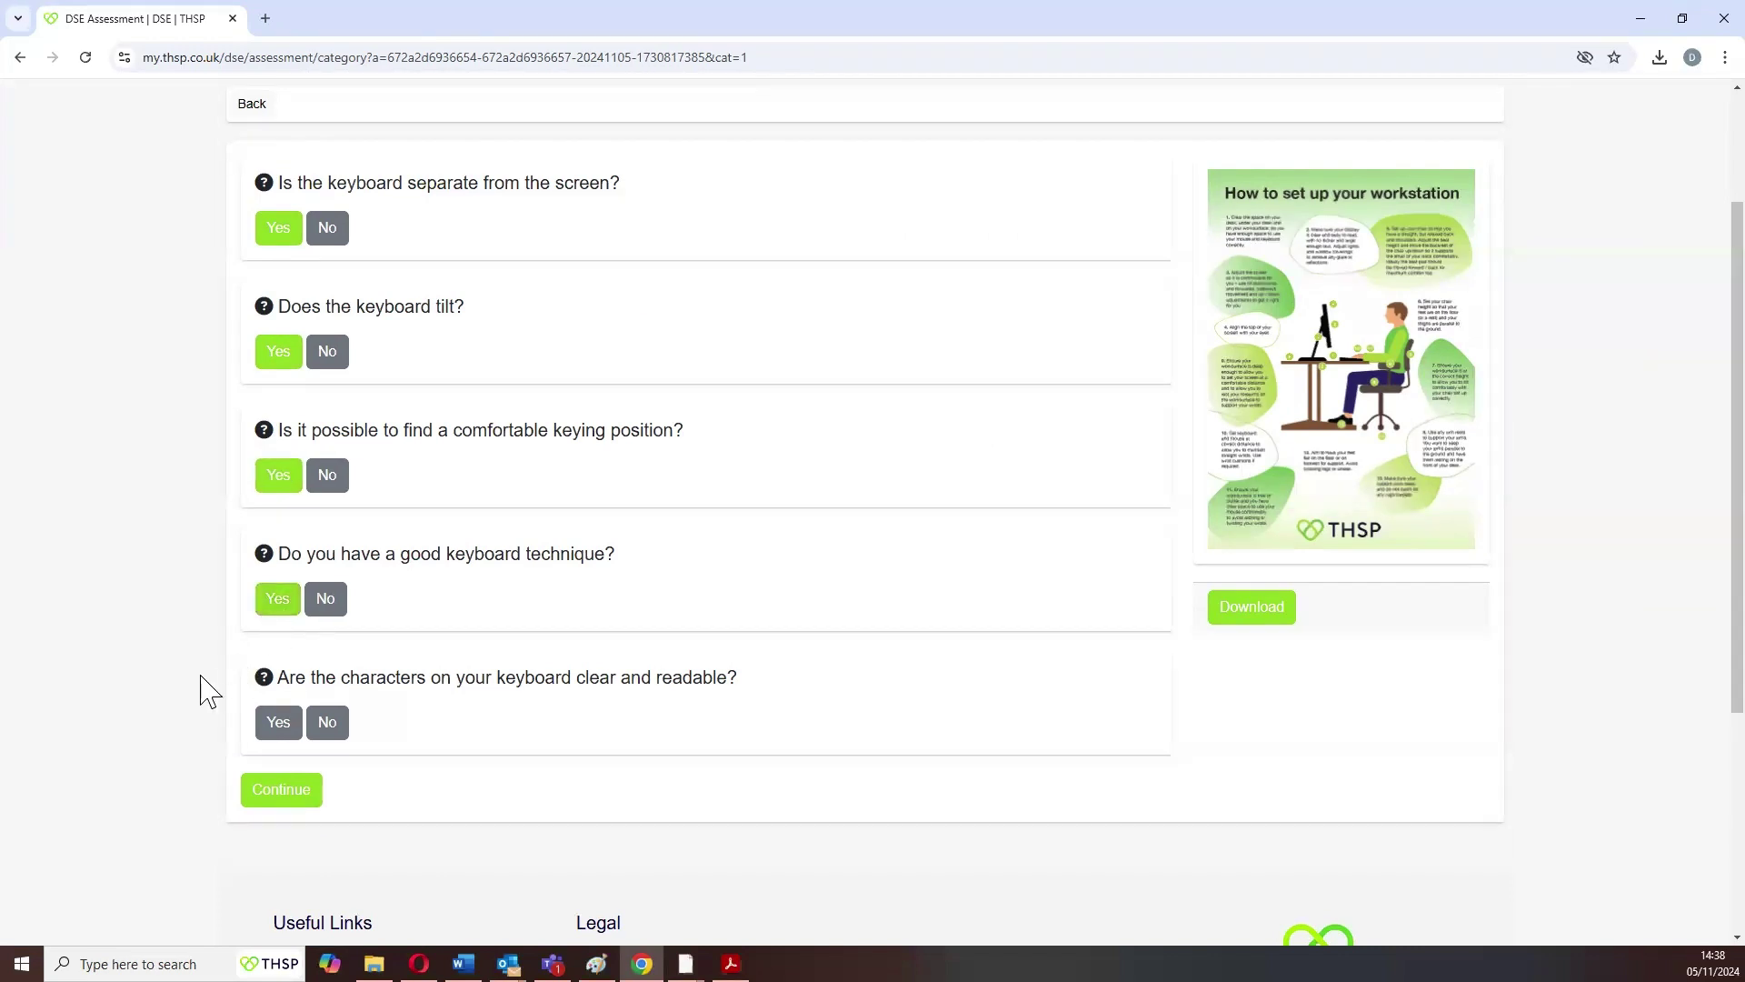
Answer No to whether the keyboard characters are clear and readable, add "keys worn on keyboard" as more information, and submit the section.
scroll(208, 691, down, 1)
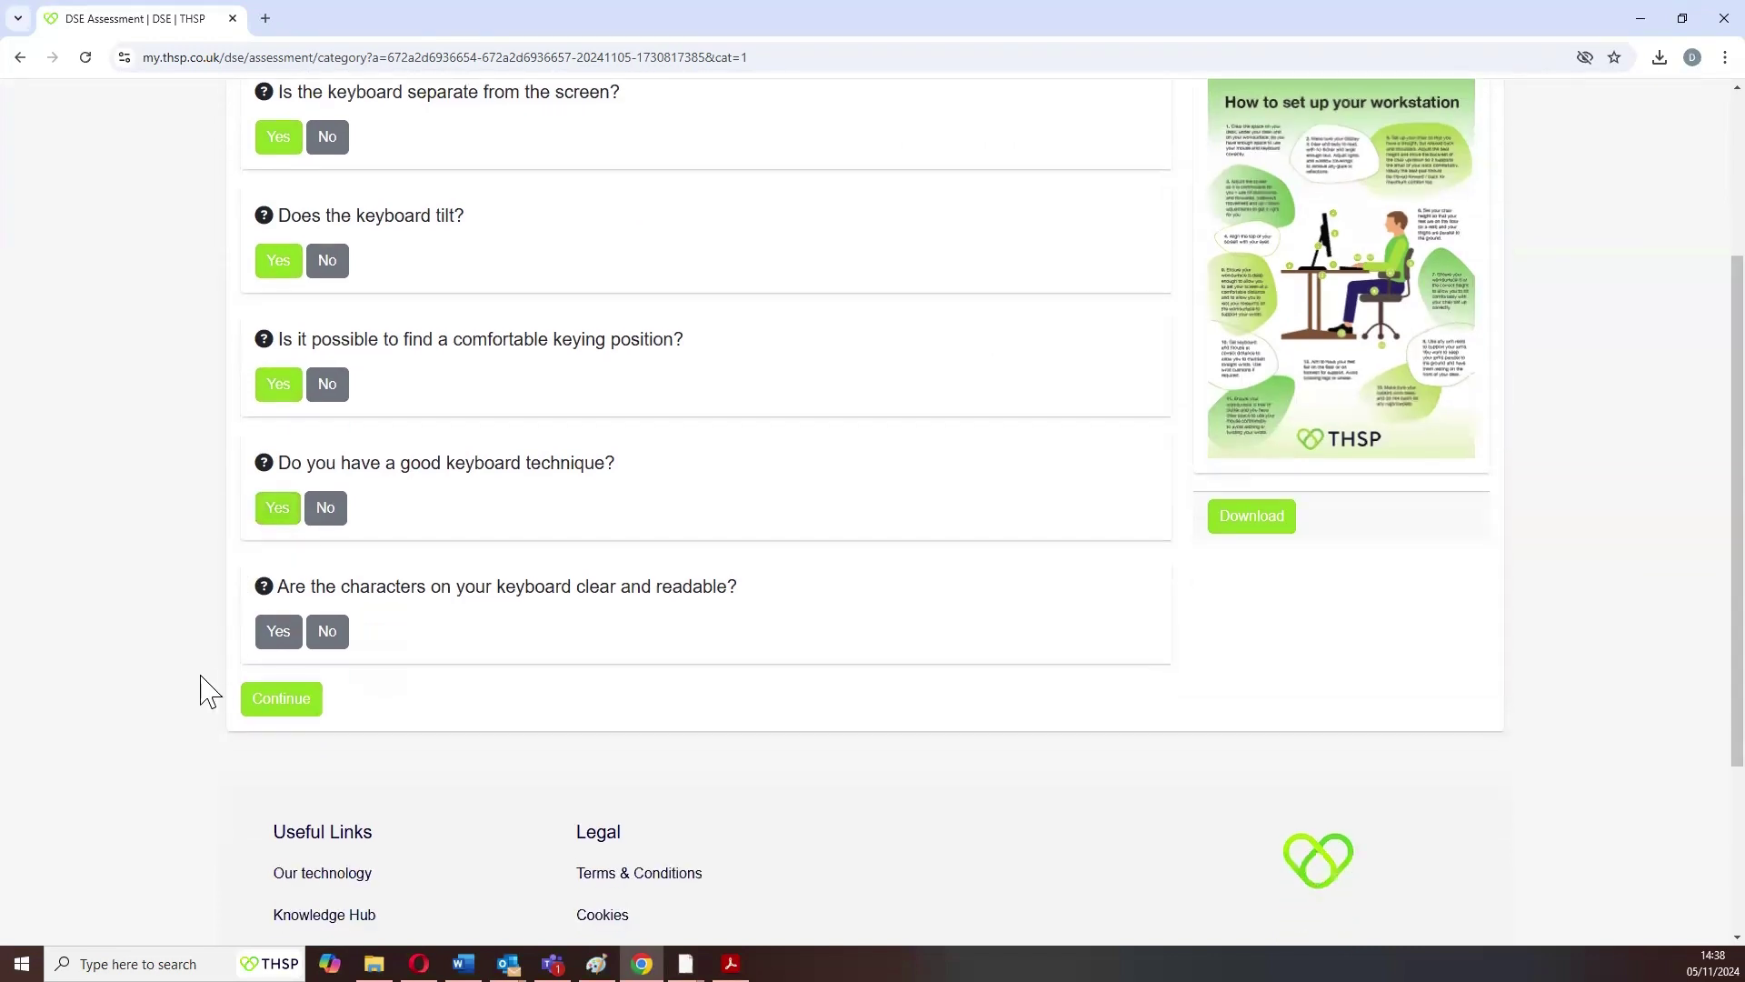
click(329, 633)
scroll(329, 647, down, 1)
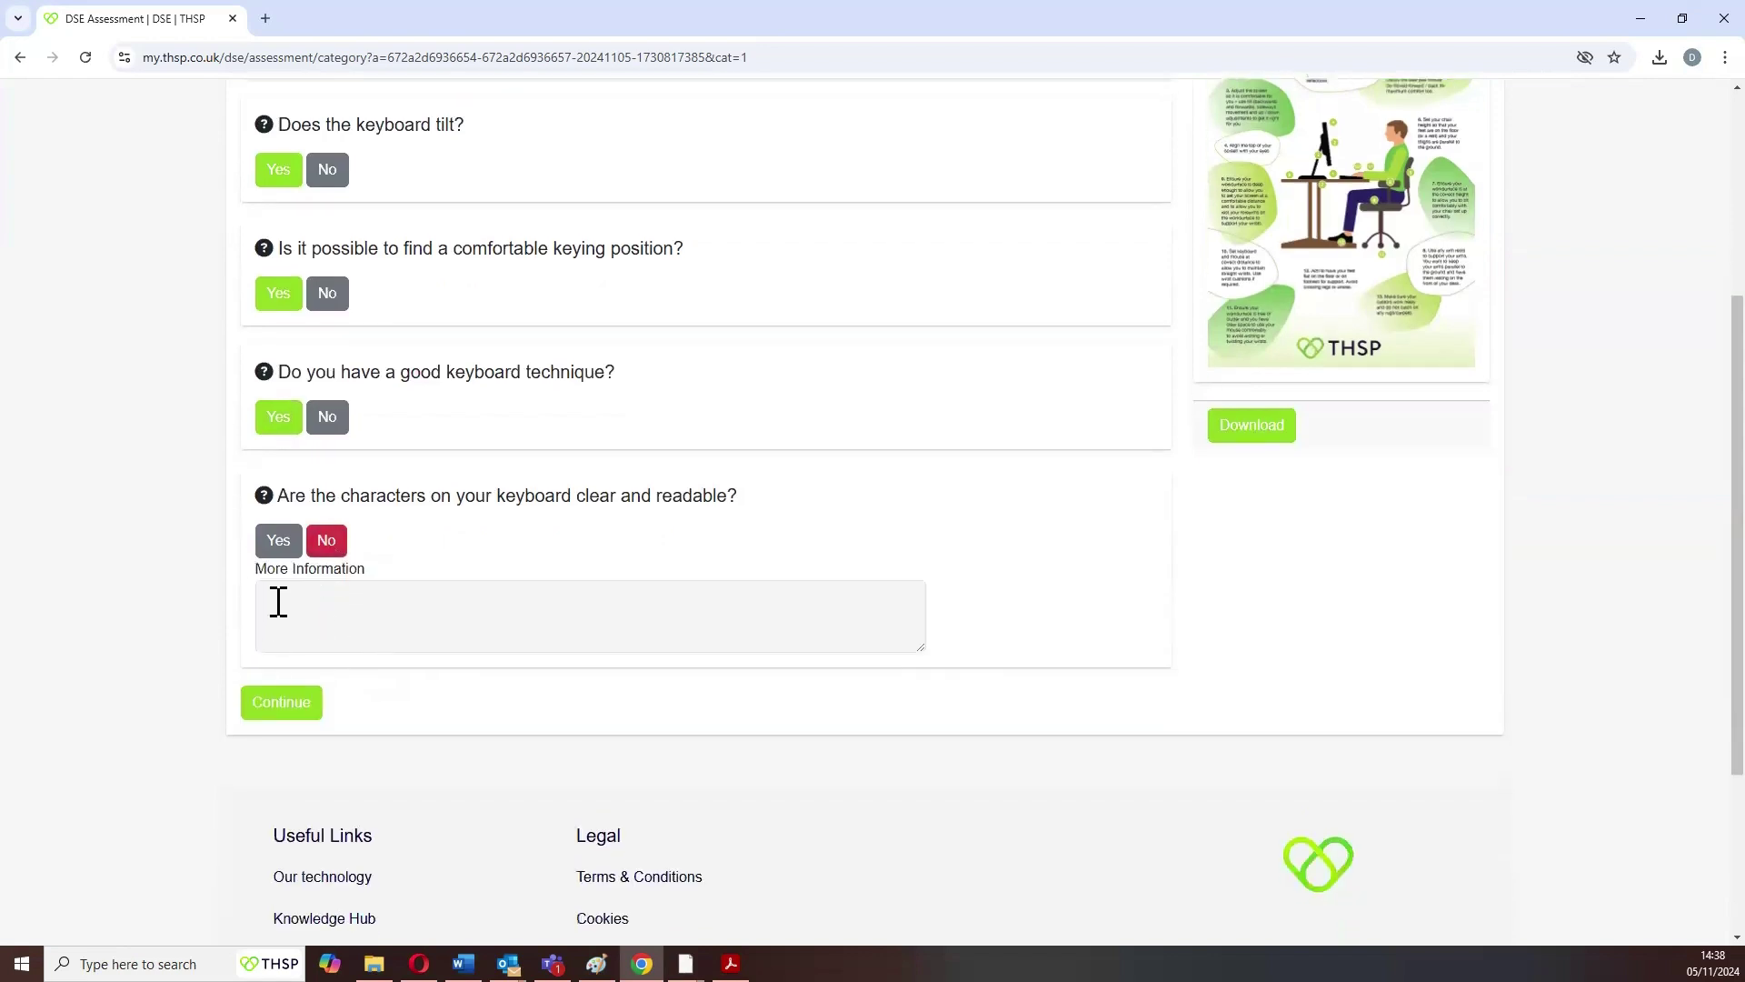
click(278, 601)
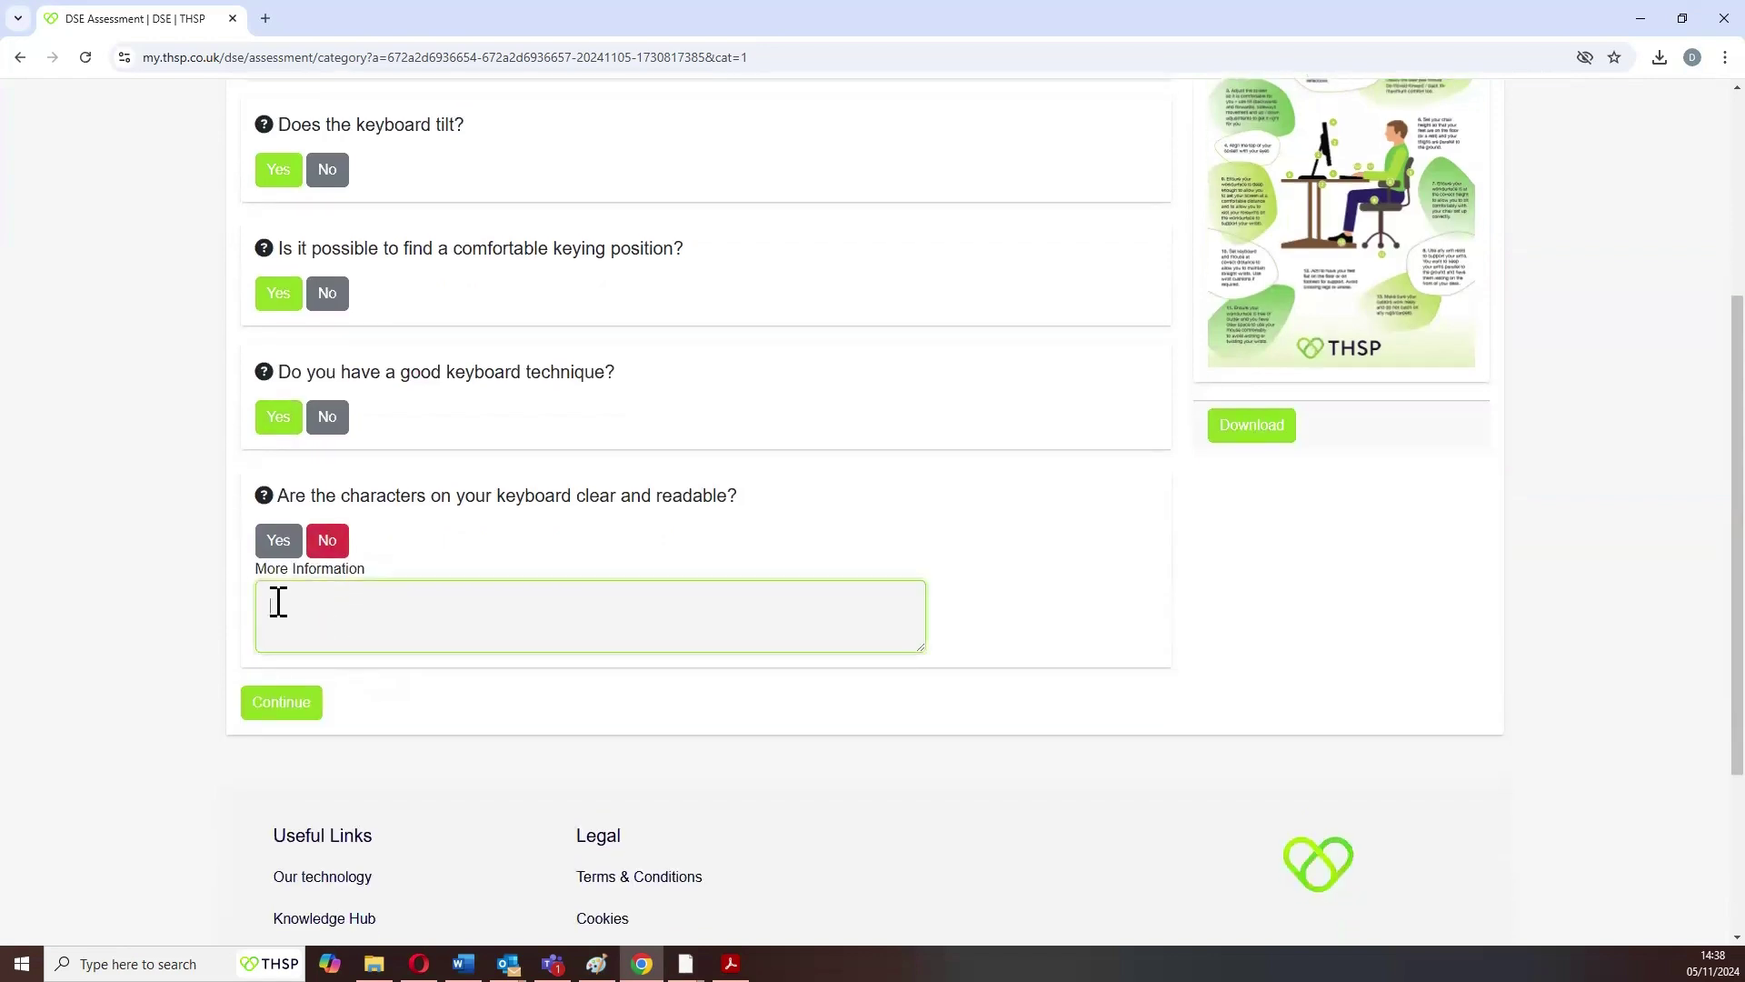
text(keys worn on keyboard)
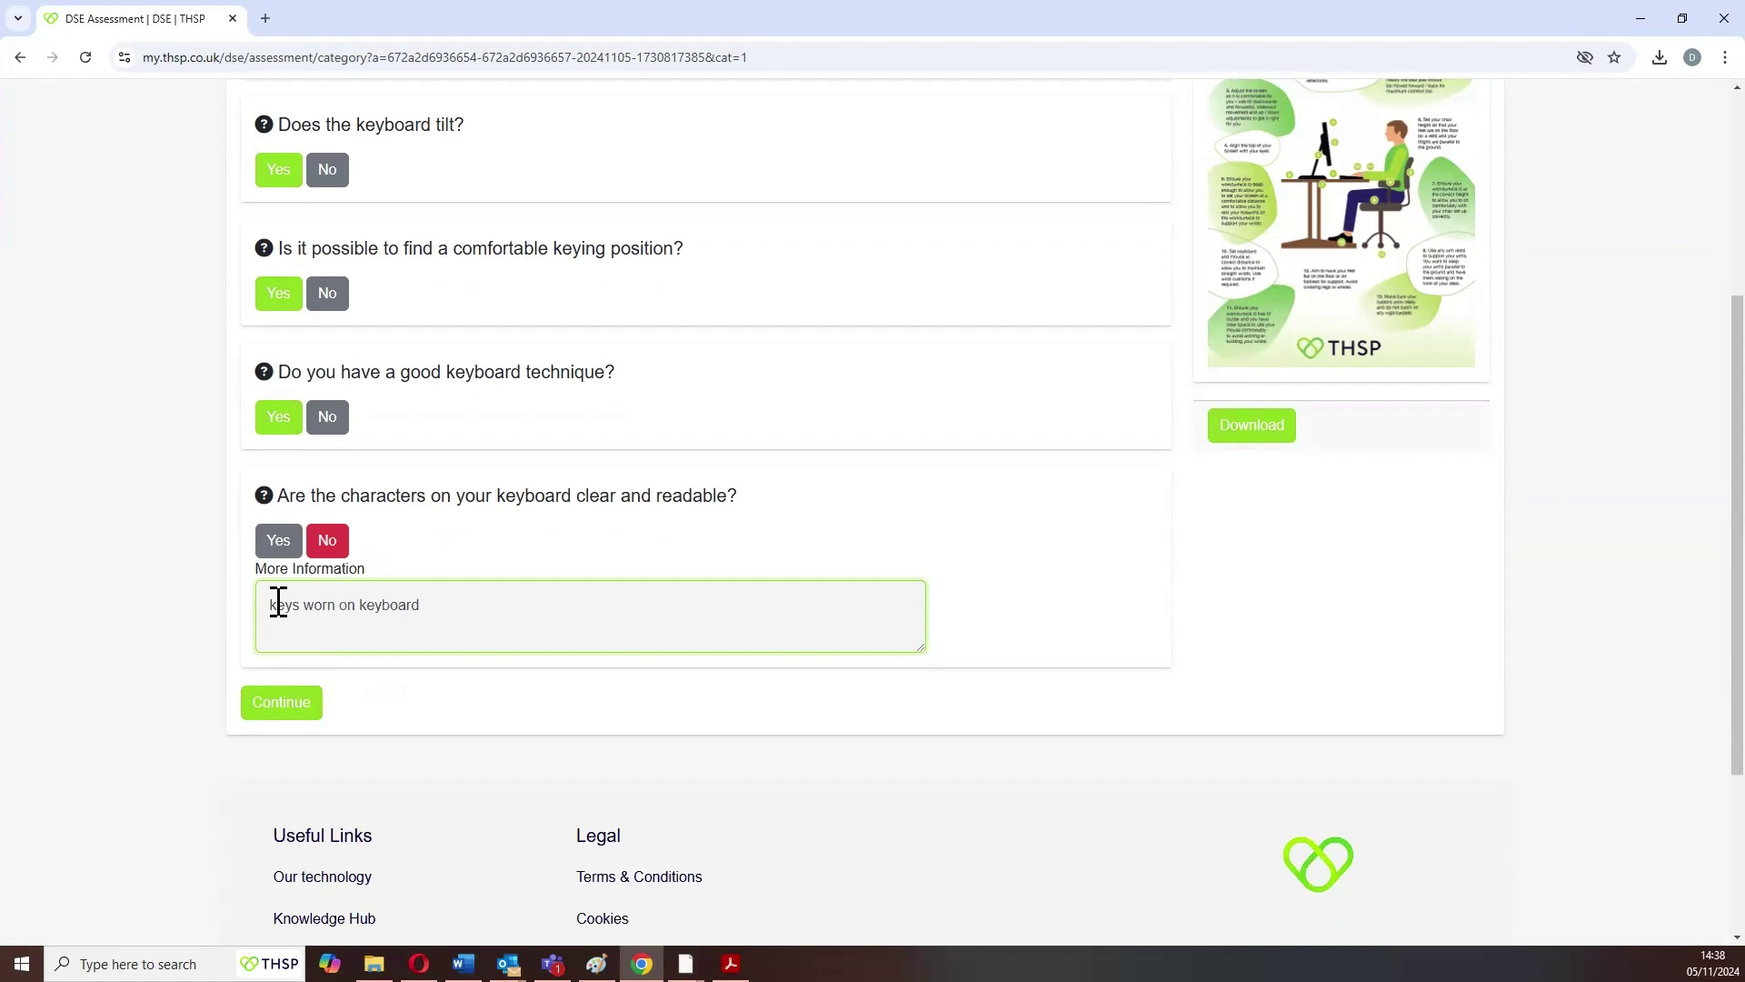
click(292, 711)
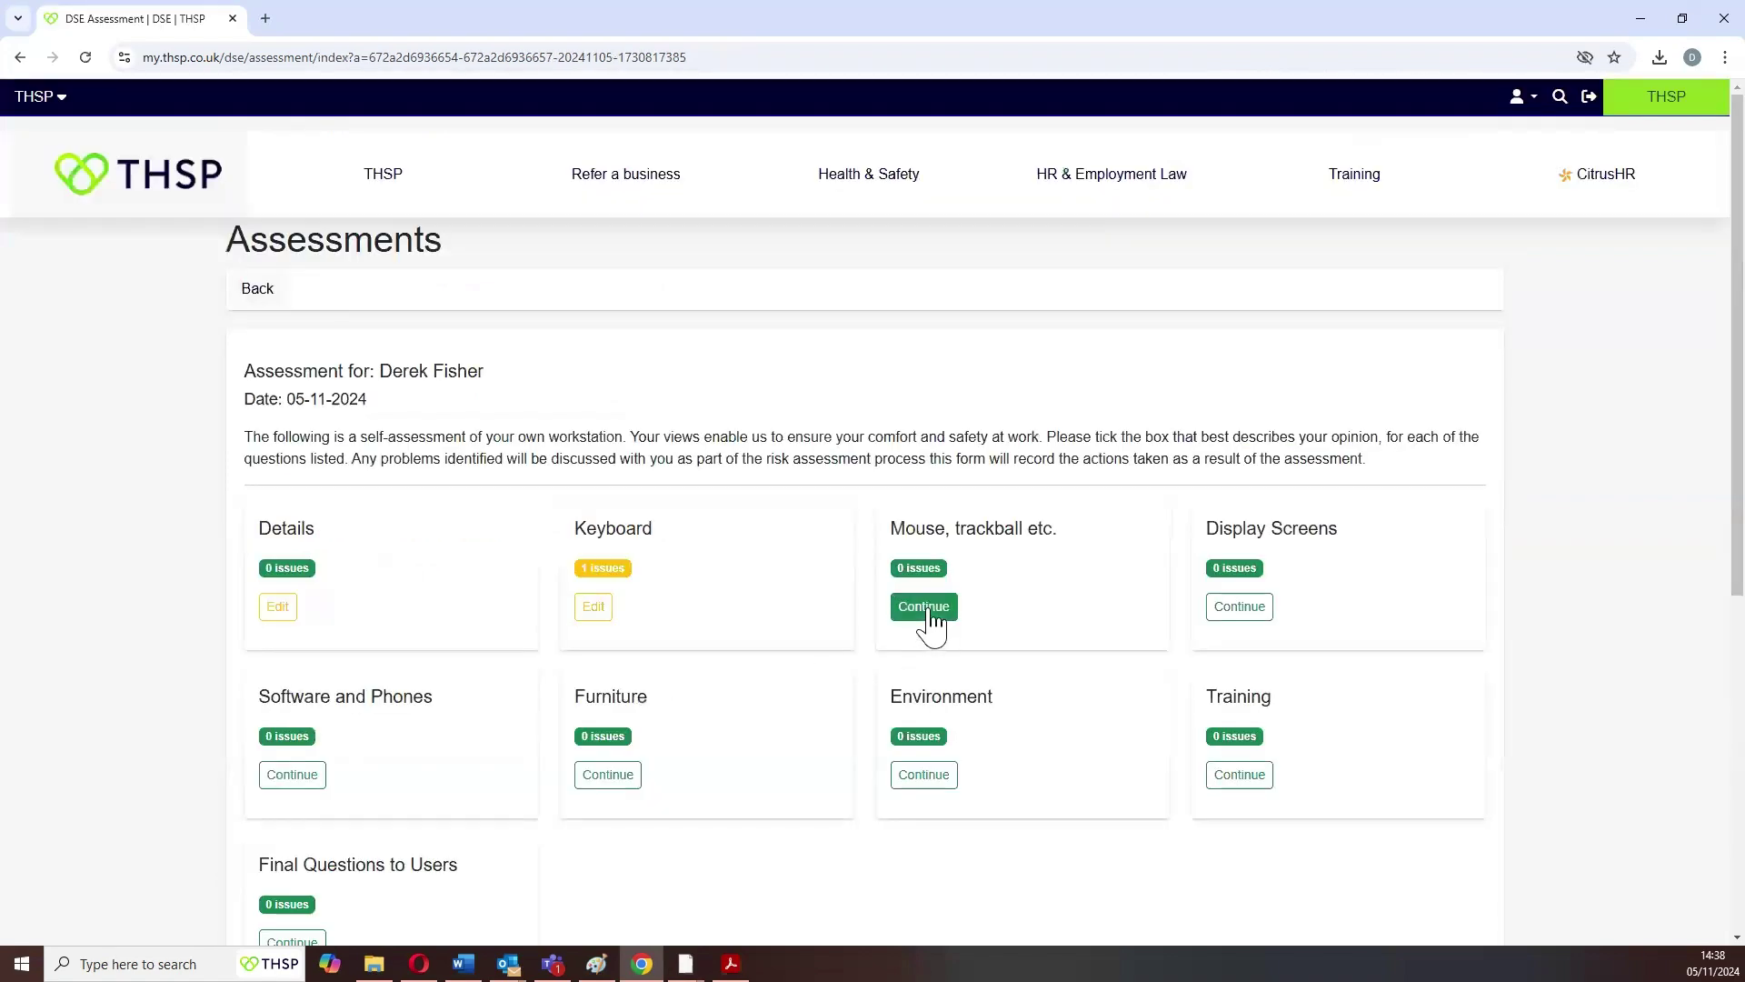
Complete the Mouse, trackball etc. section by answering Yes to all five questions, and submit it.
click(927, 608)
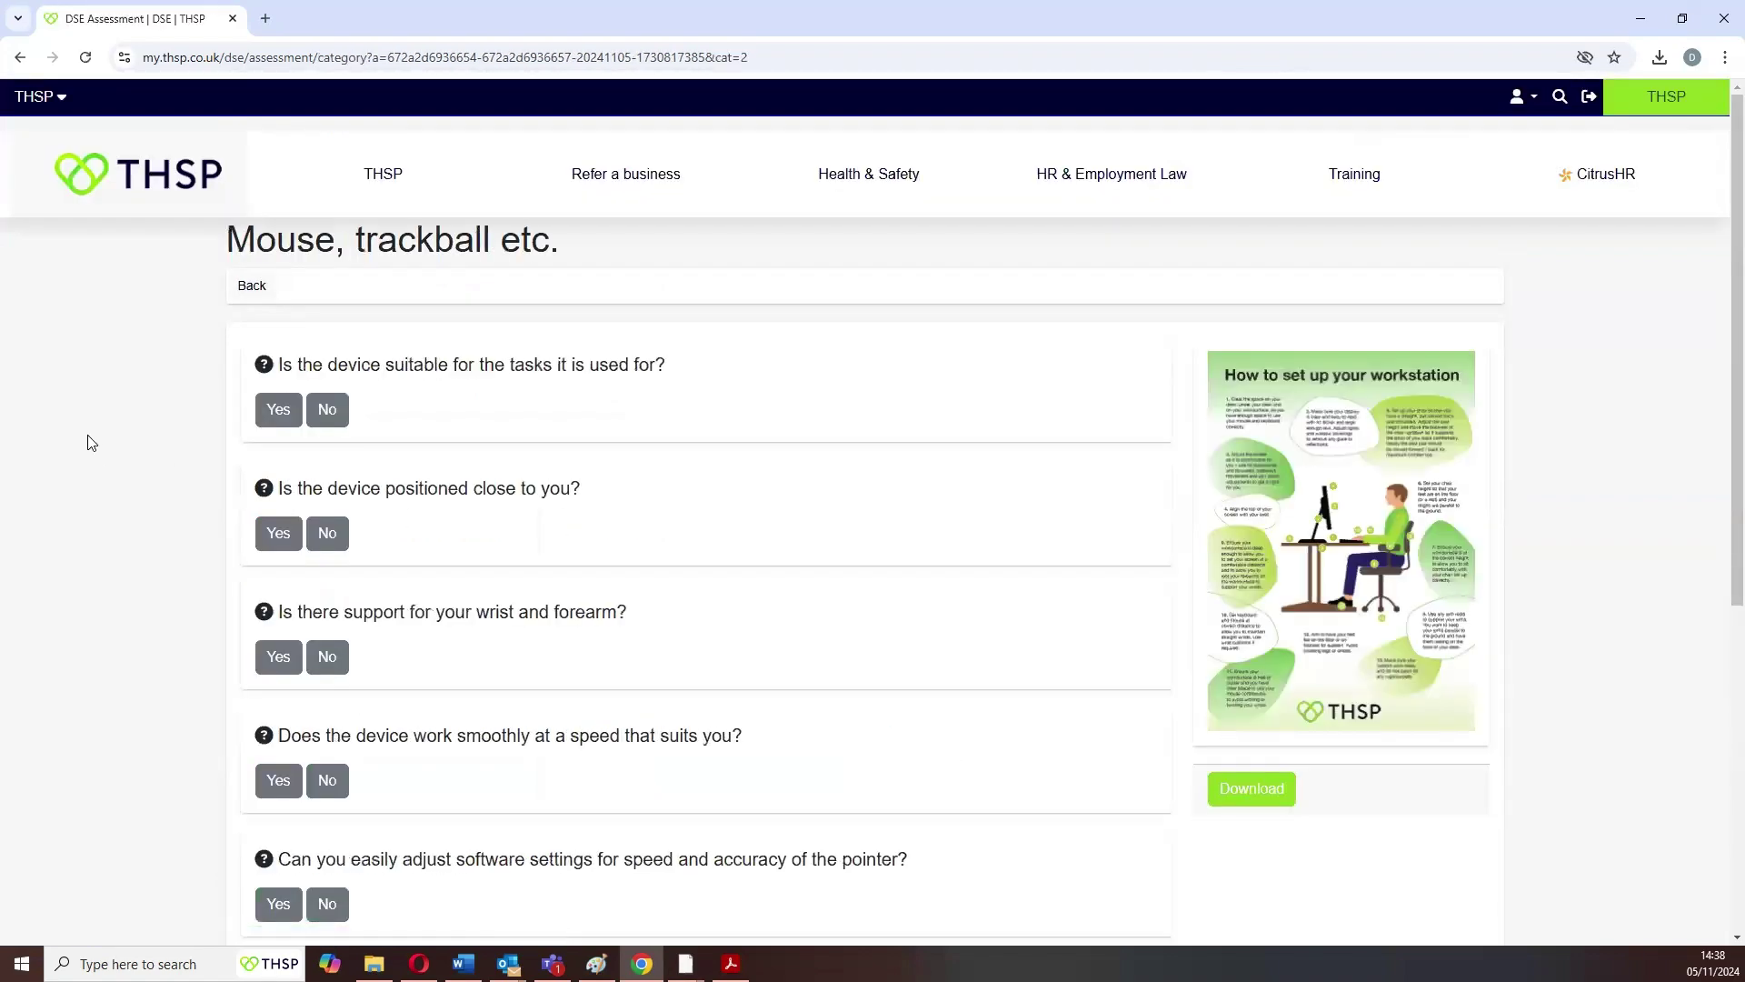
click(283, 414)
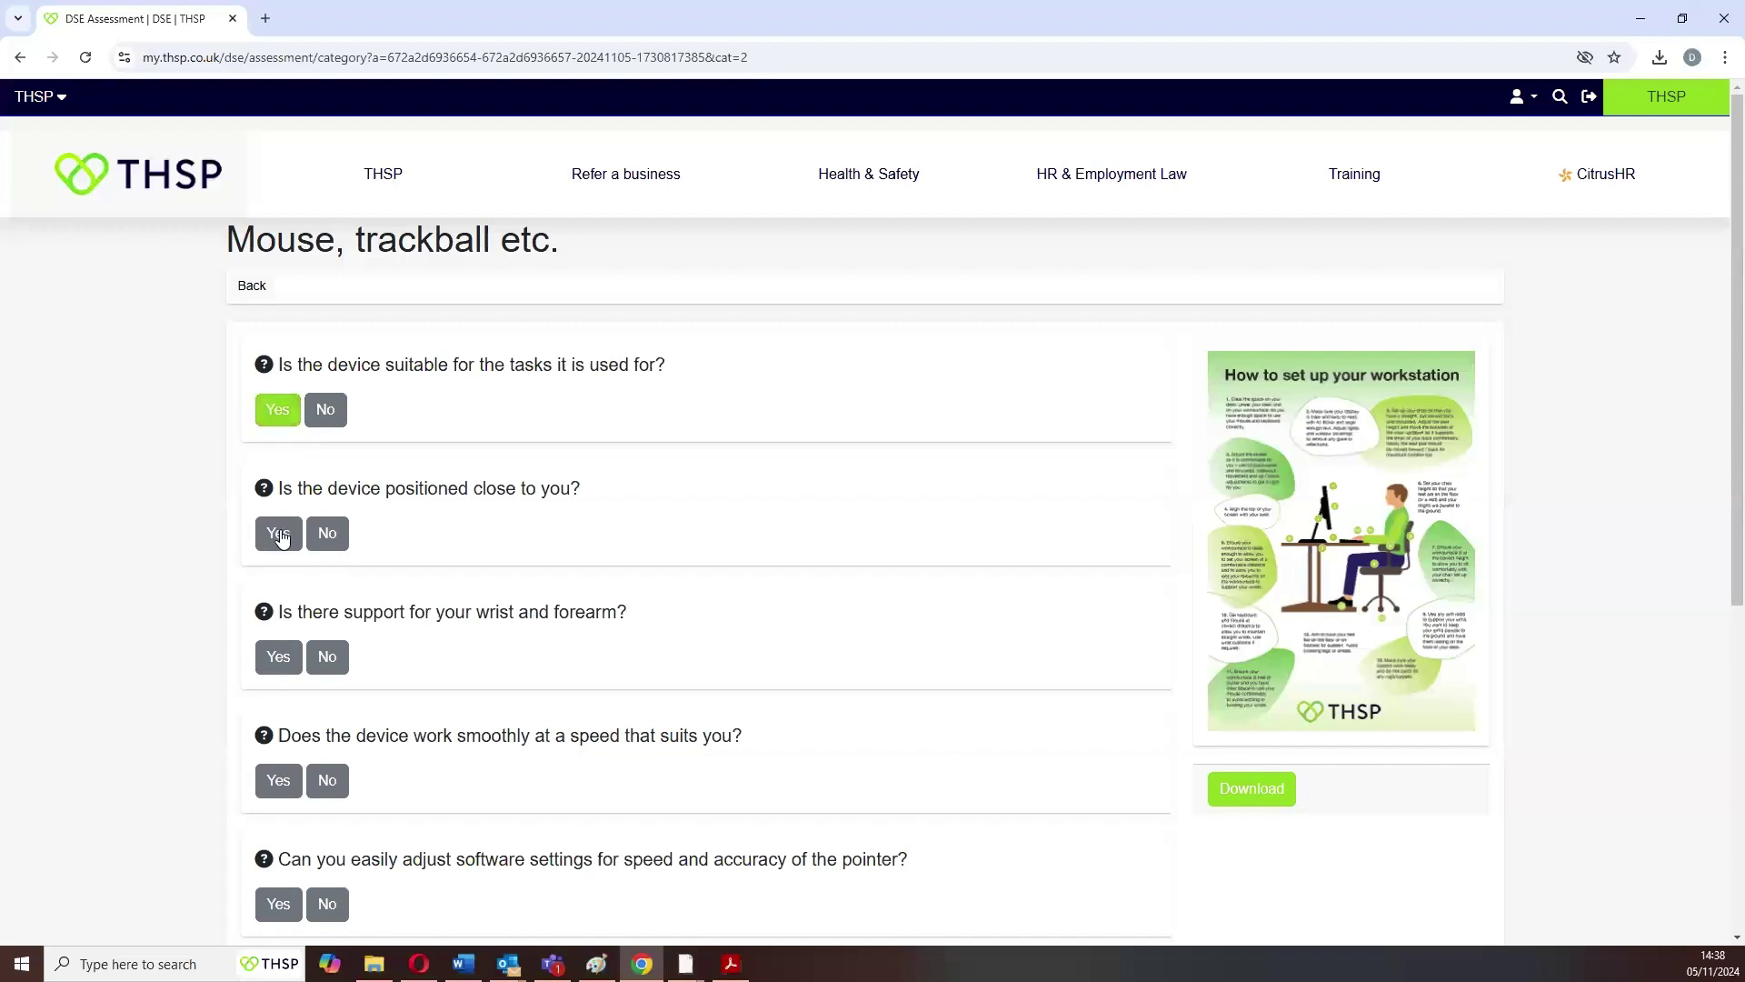
click(276, 532)
scroll(286, 568, down, 2)
click(278, 477)
click(277, 601)
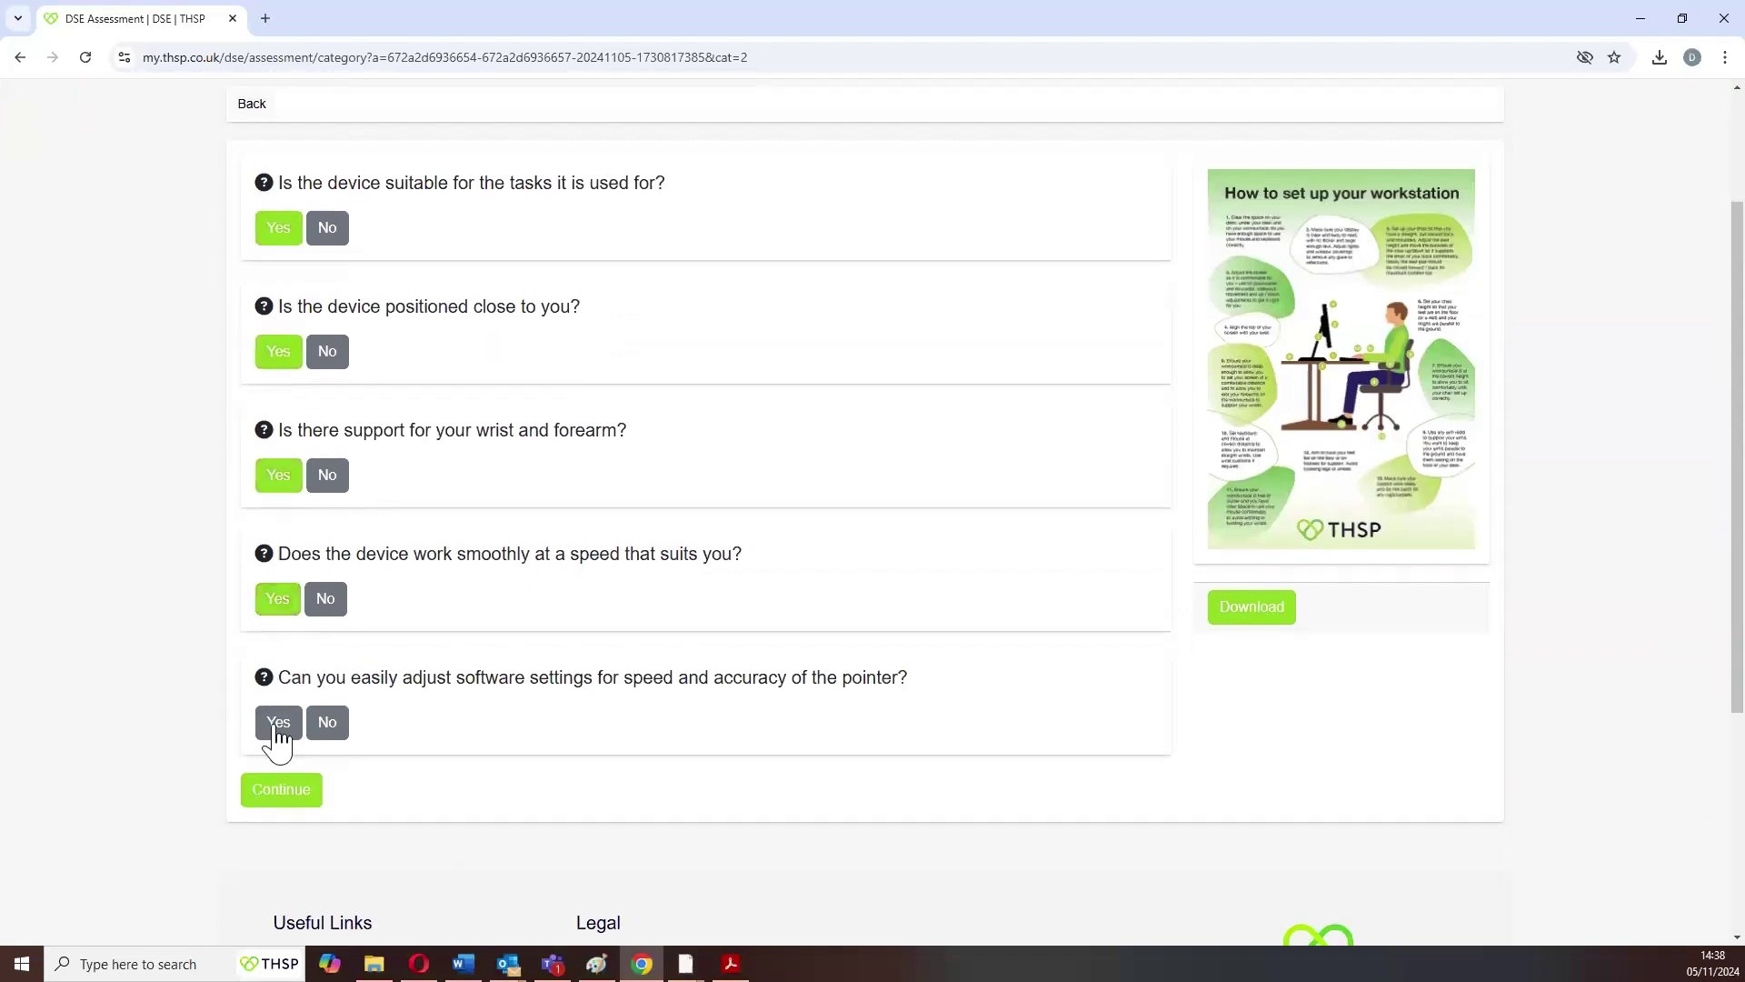
click(277, 723)
click(289, 781)
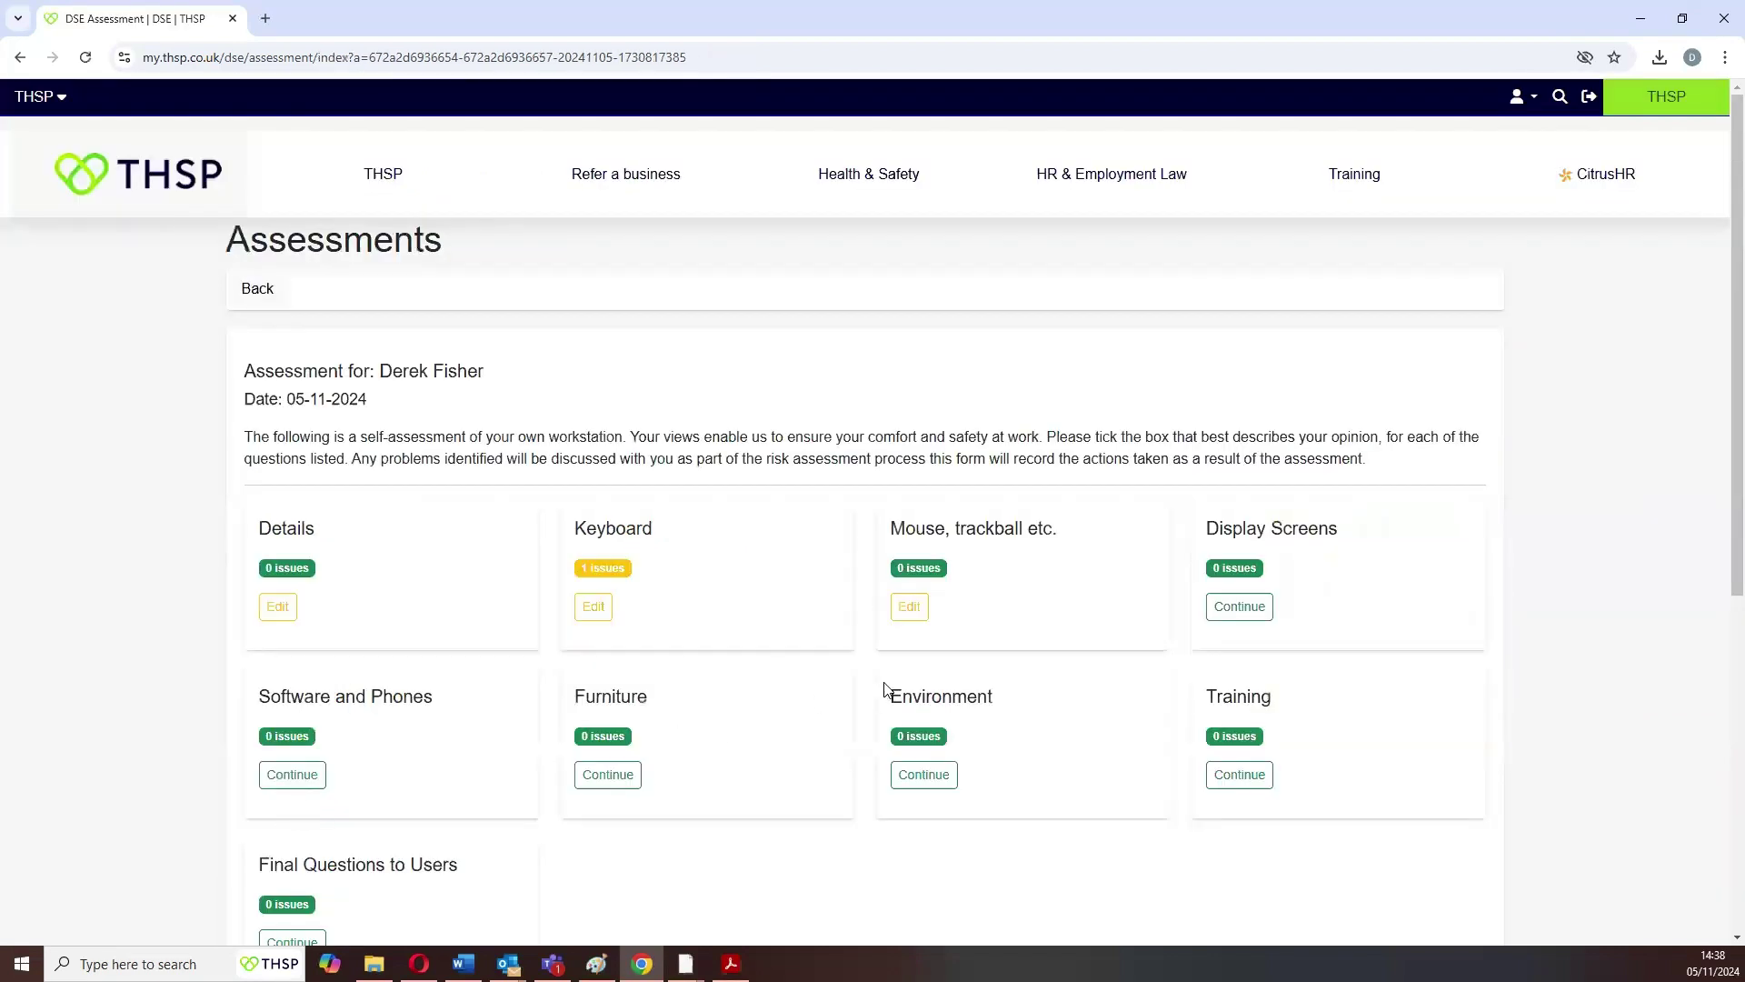
In the Display Screens section, answer Yes to the questions on readable characters, comfortable text size and stable image.
scroll(873, 651, down, 1)
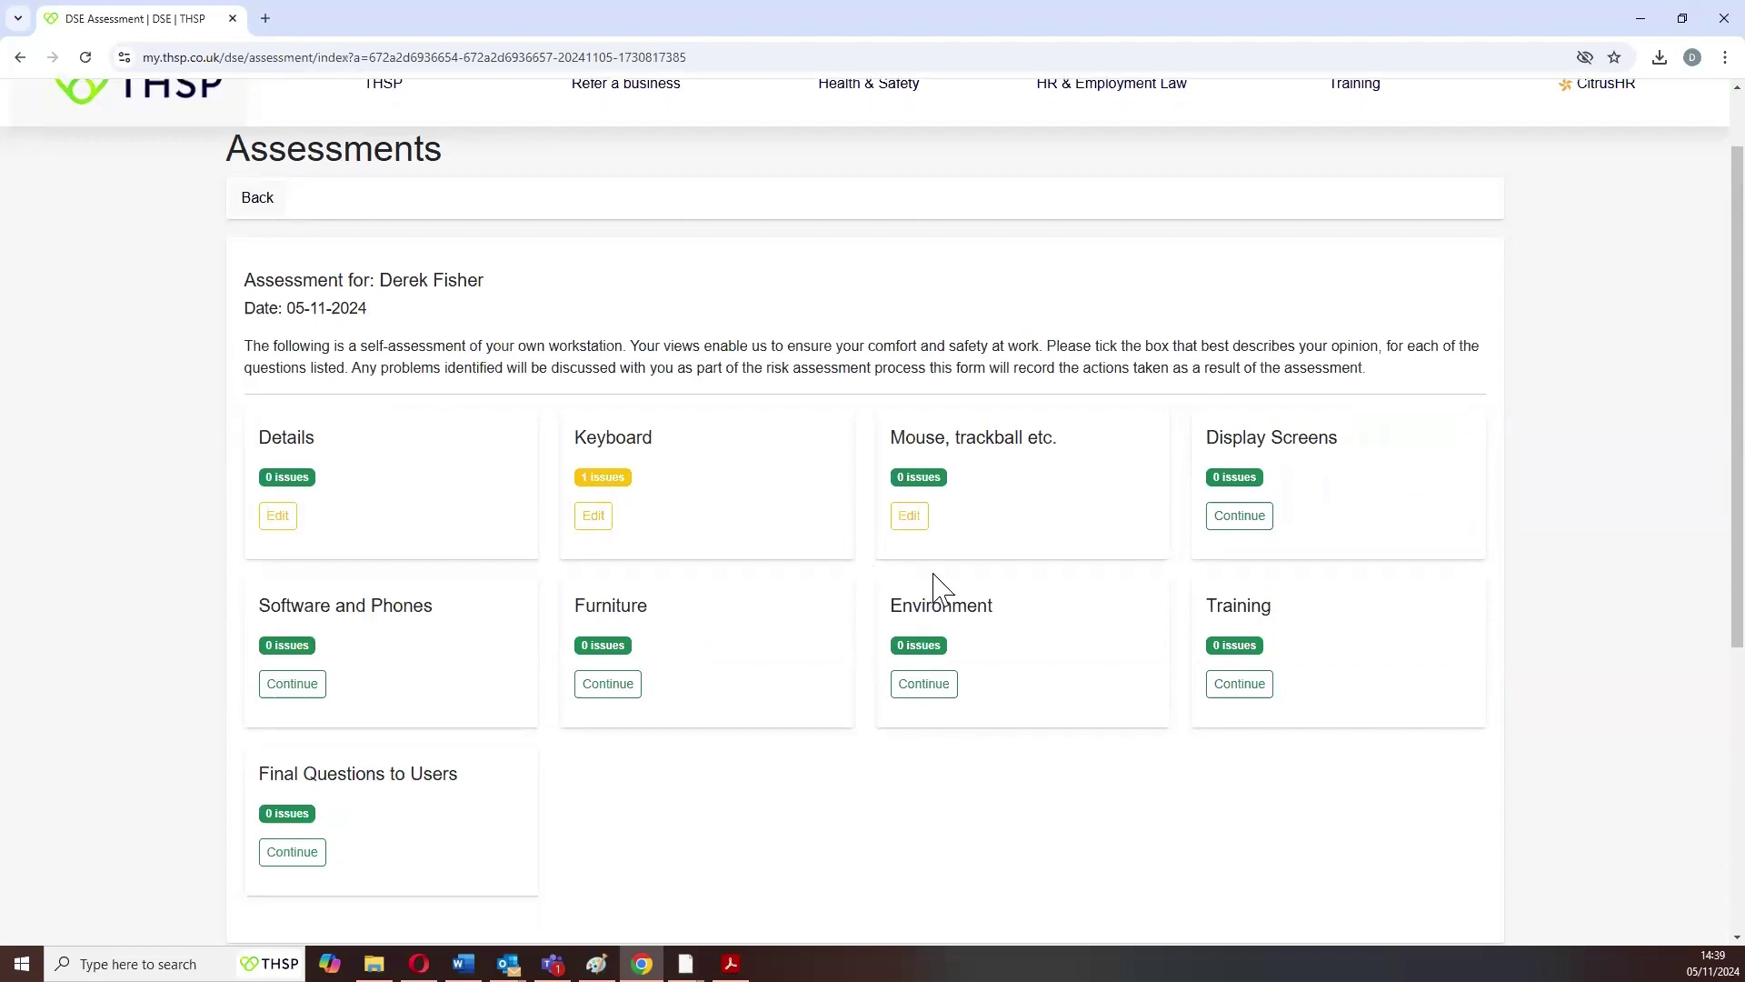
click(1240, 527)
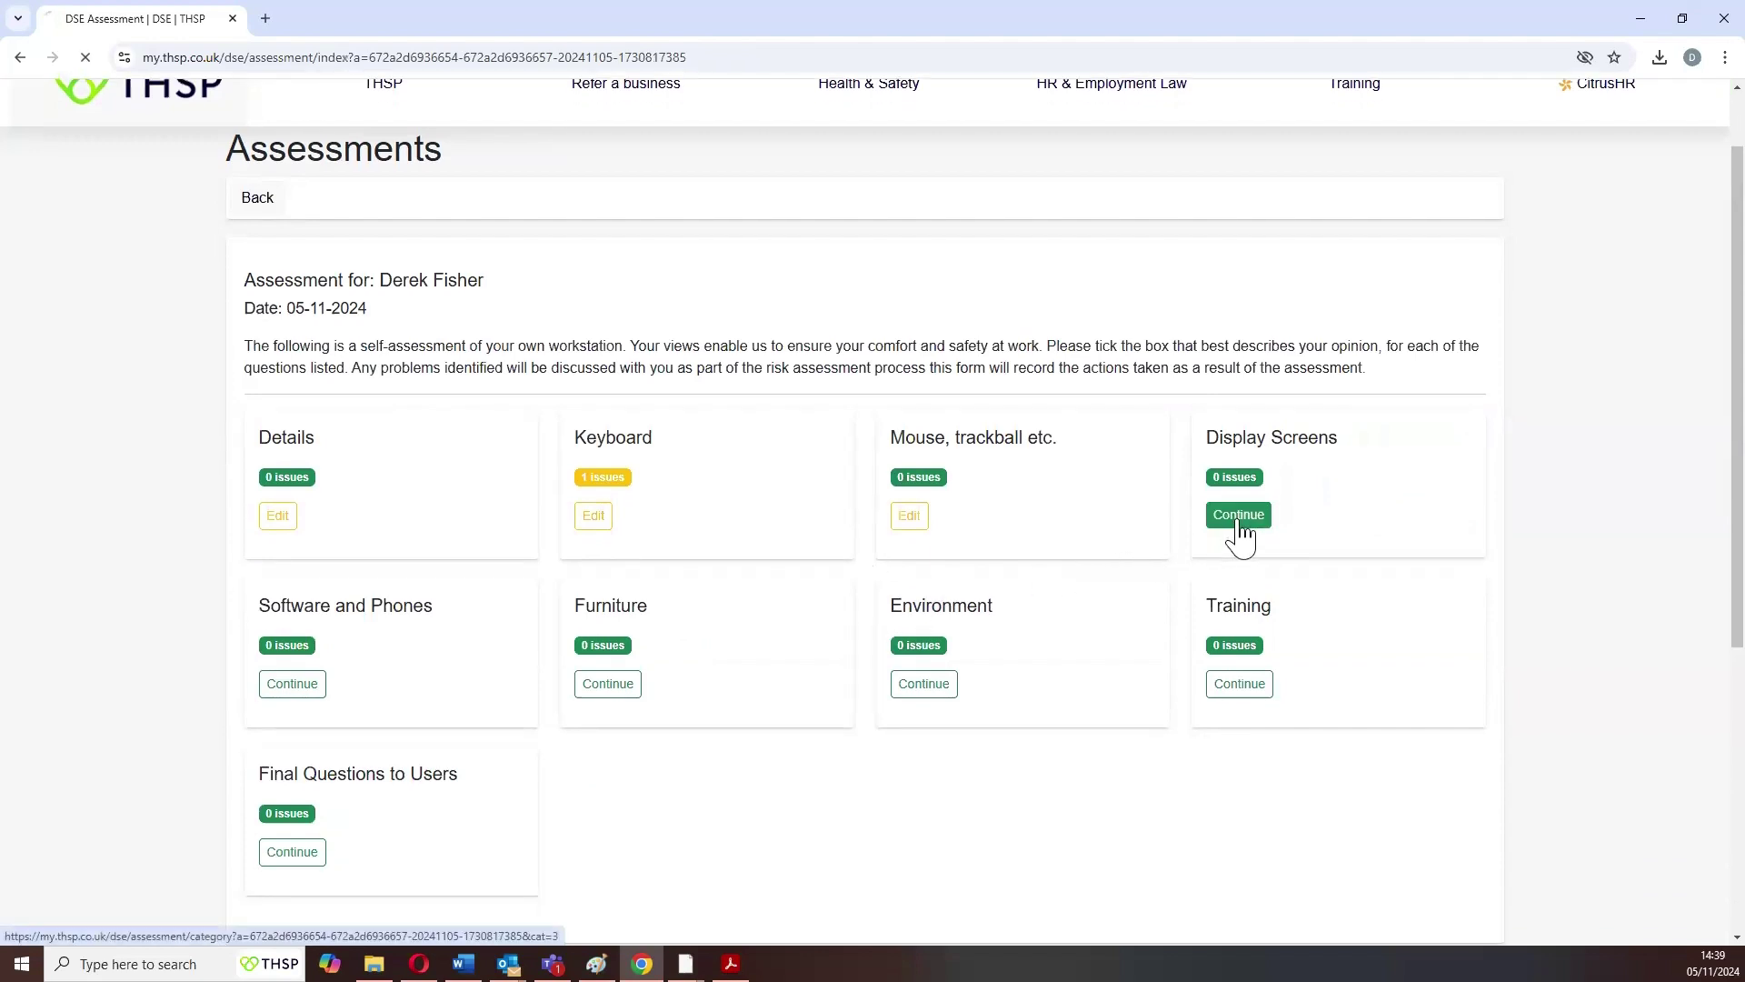
scroll(598, 520, down, 1)
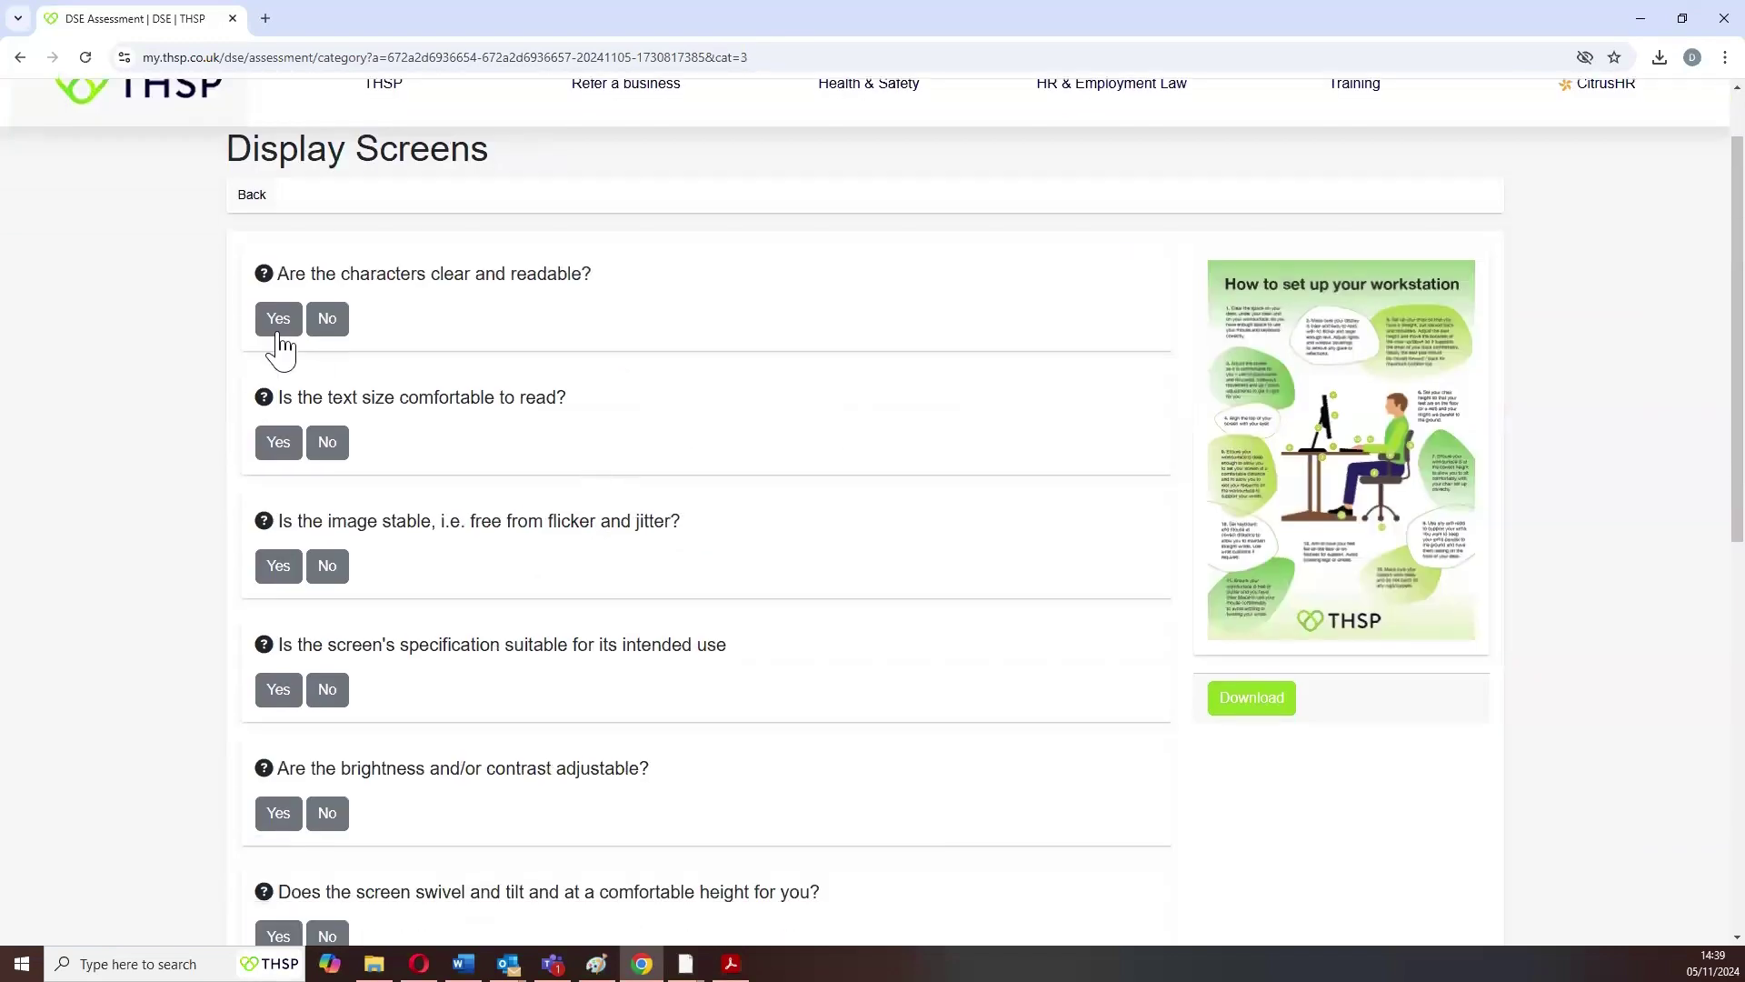
click(280, 322)
click(284, 442)
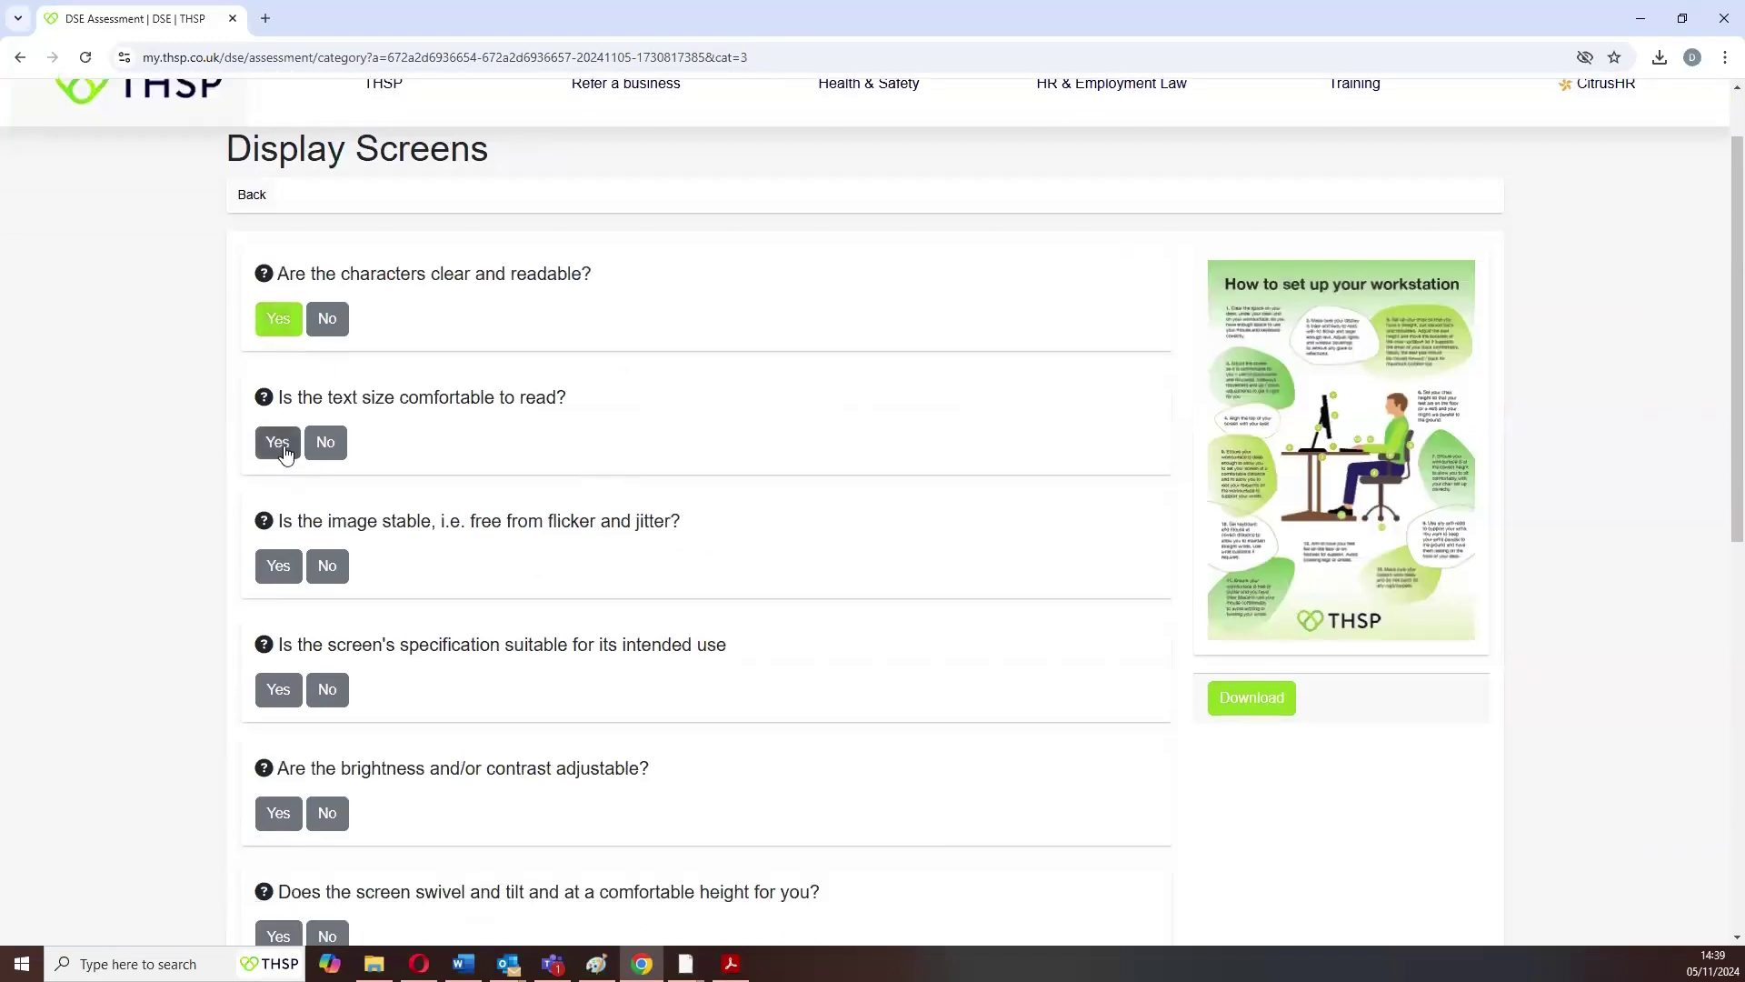
click(285, 585)
Answer Yes to the Display Screens questions on specification, brightness, swivel and height, glare and window coverings, and submit the section.
scroll(285, 568, down, 3)
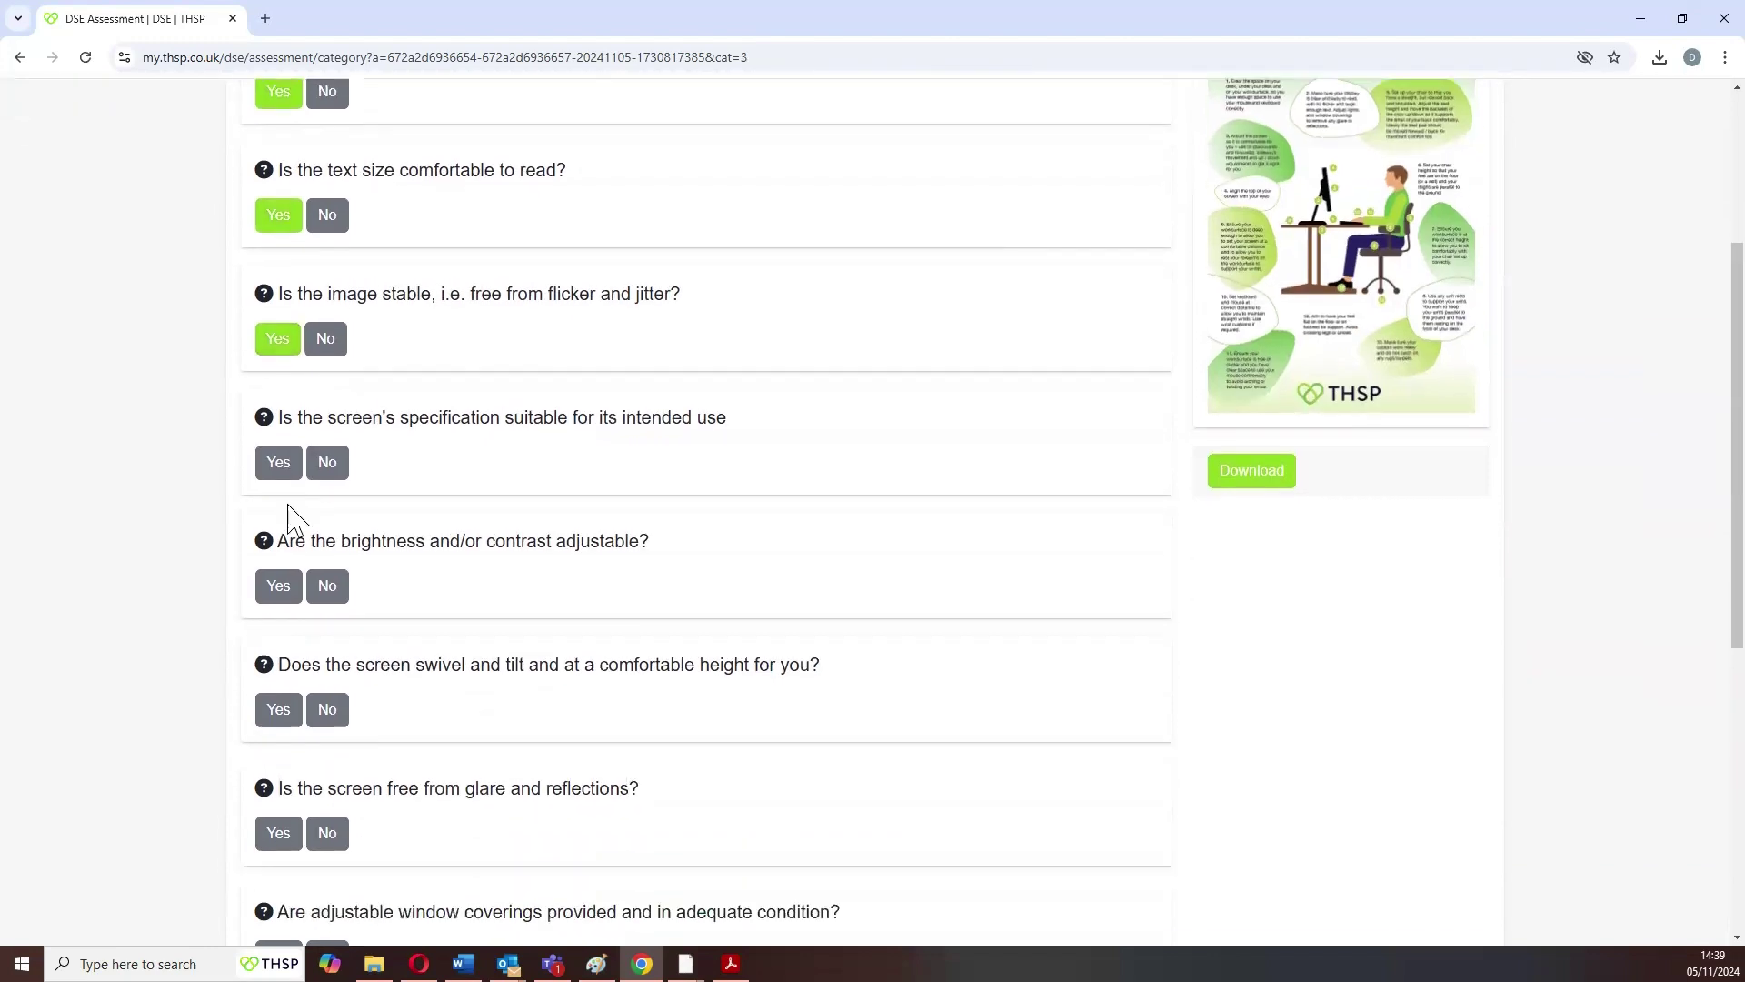
click(284, 425)
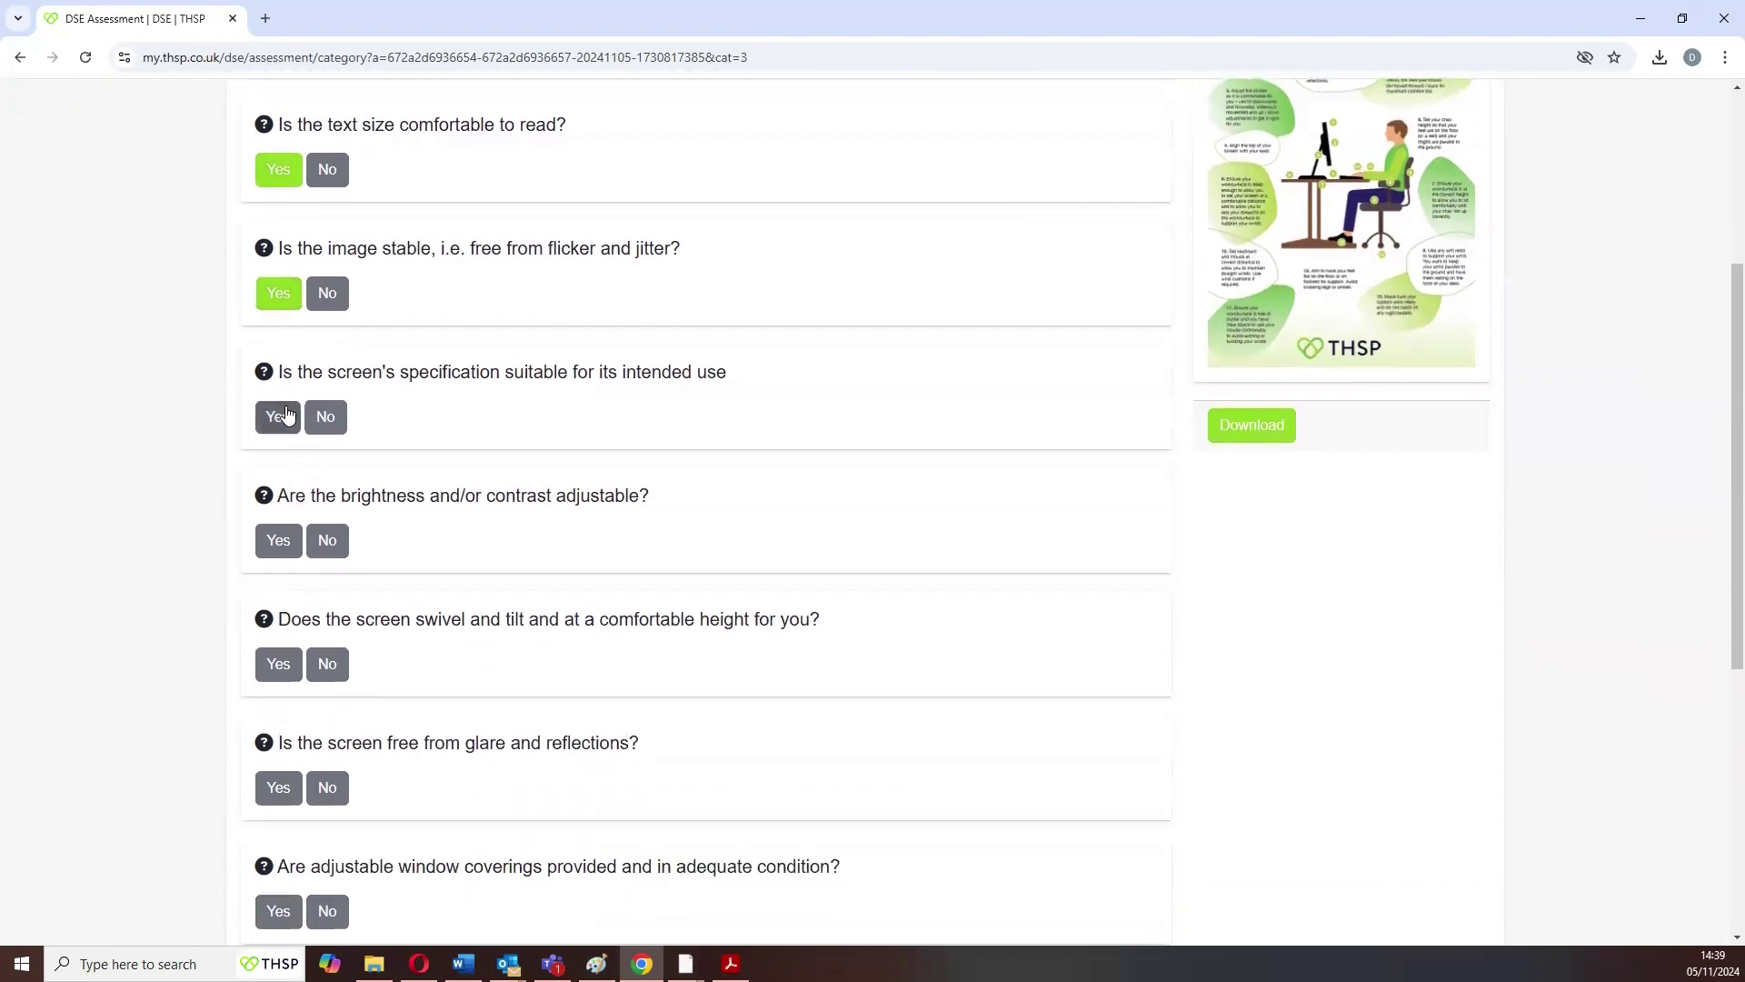
click(278, 540)
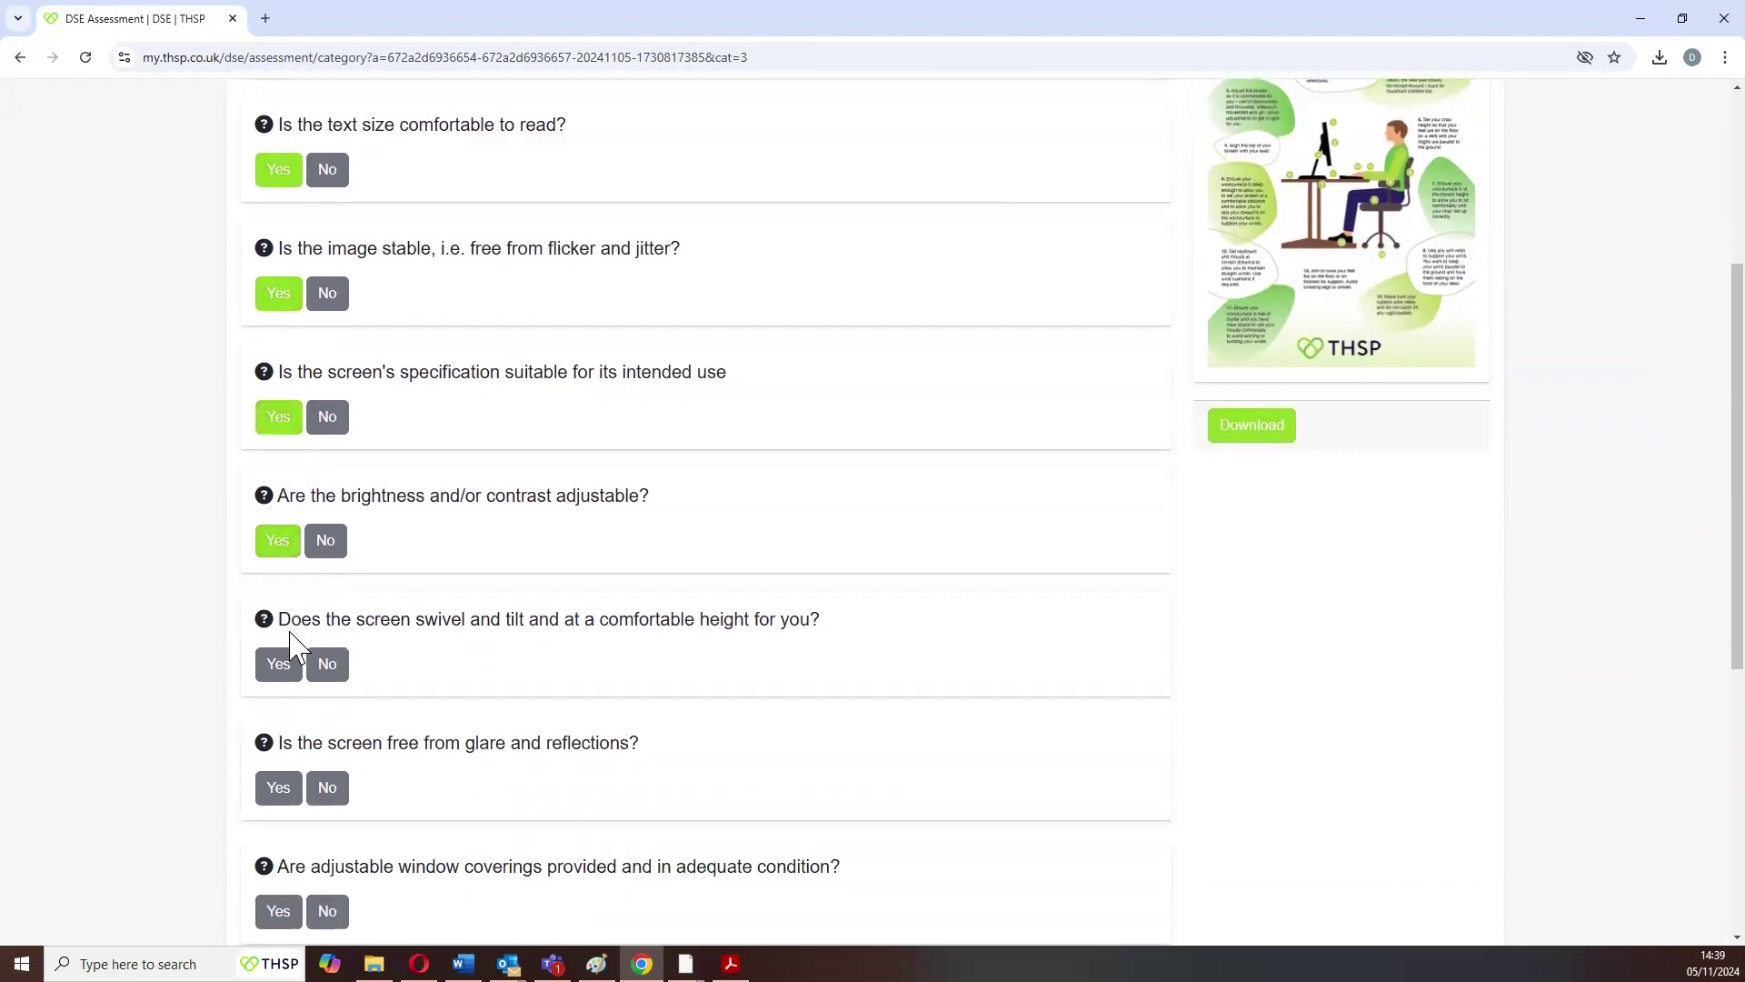
click(280, 688)
scroll(280, 683, down, 2)
click(278, 607)
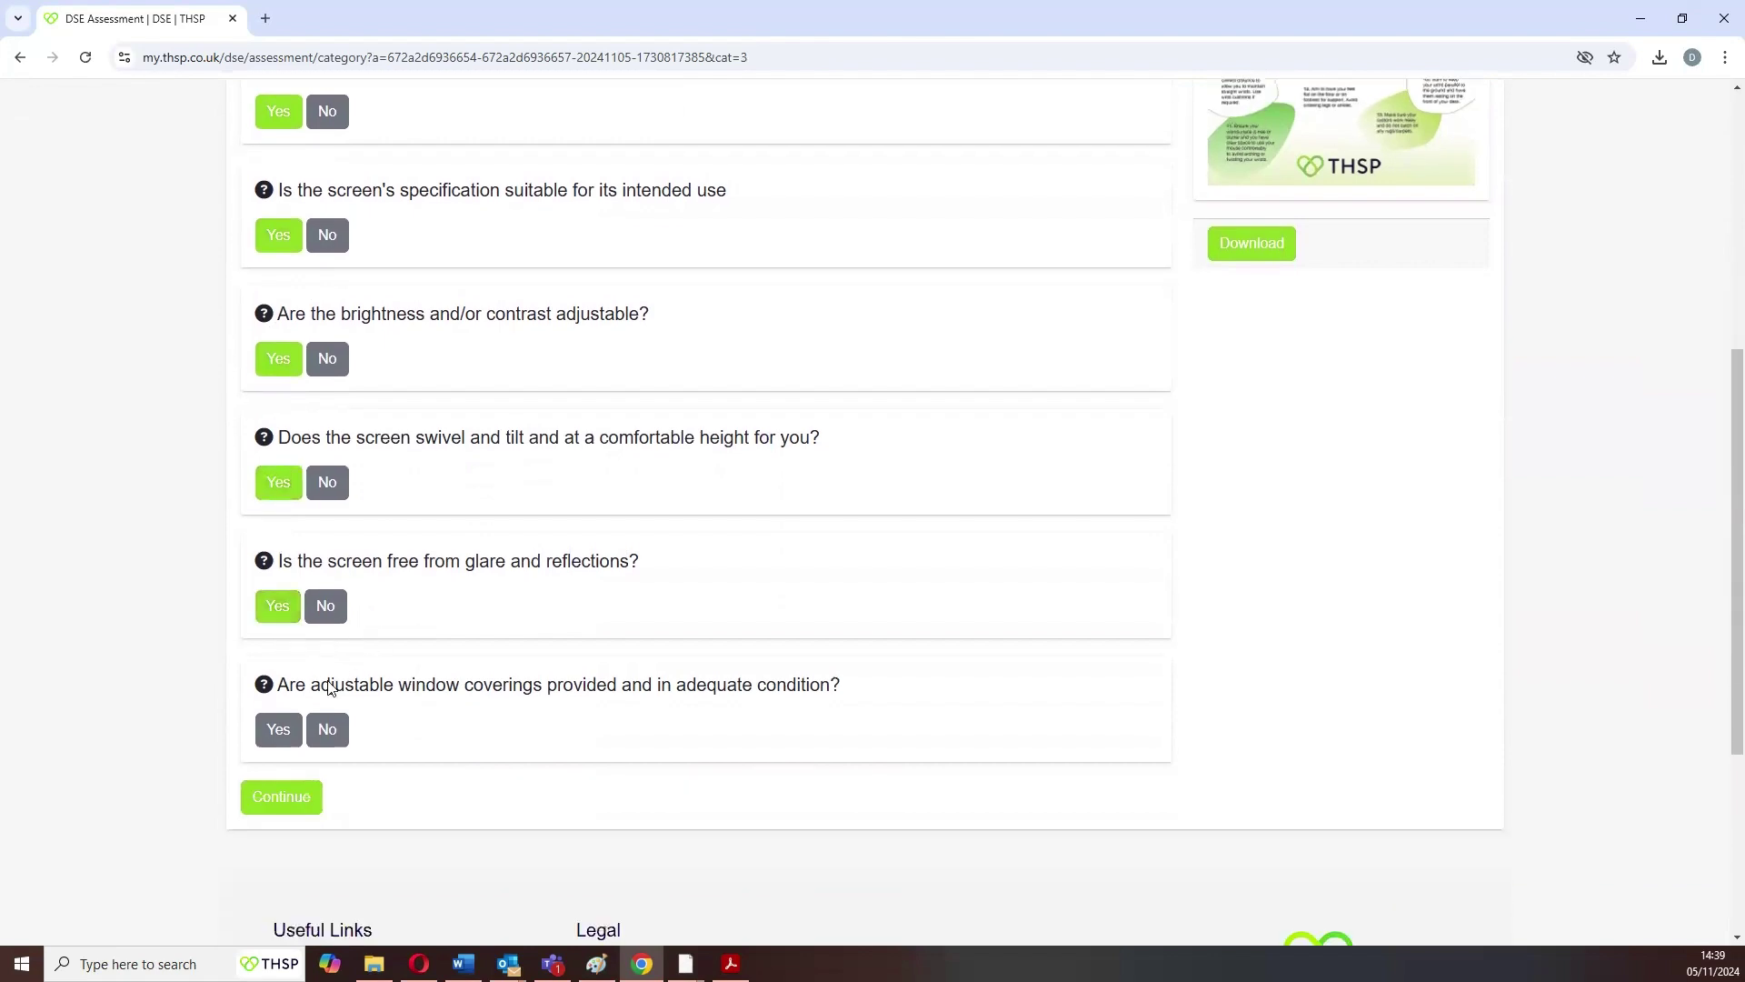
click(277, 728)
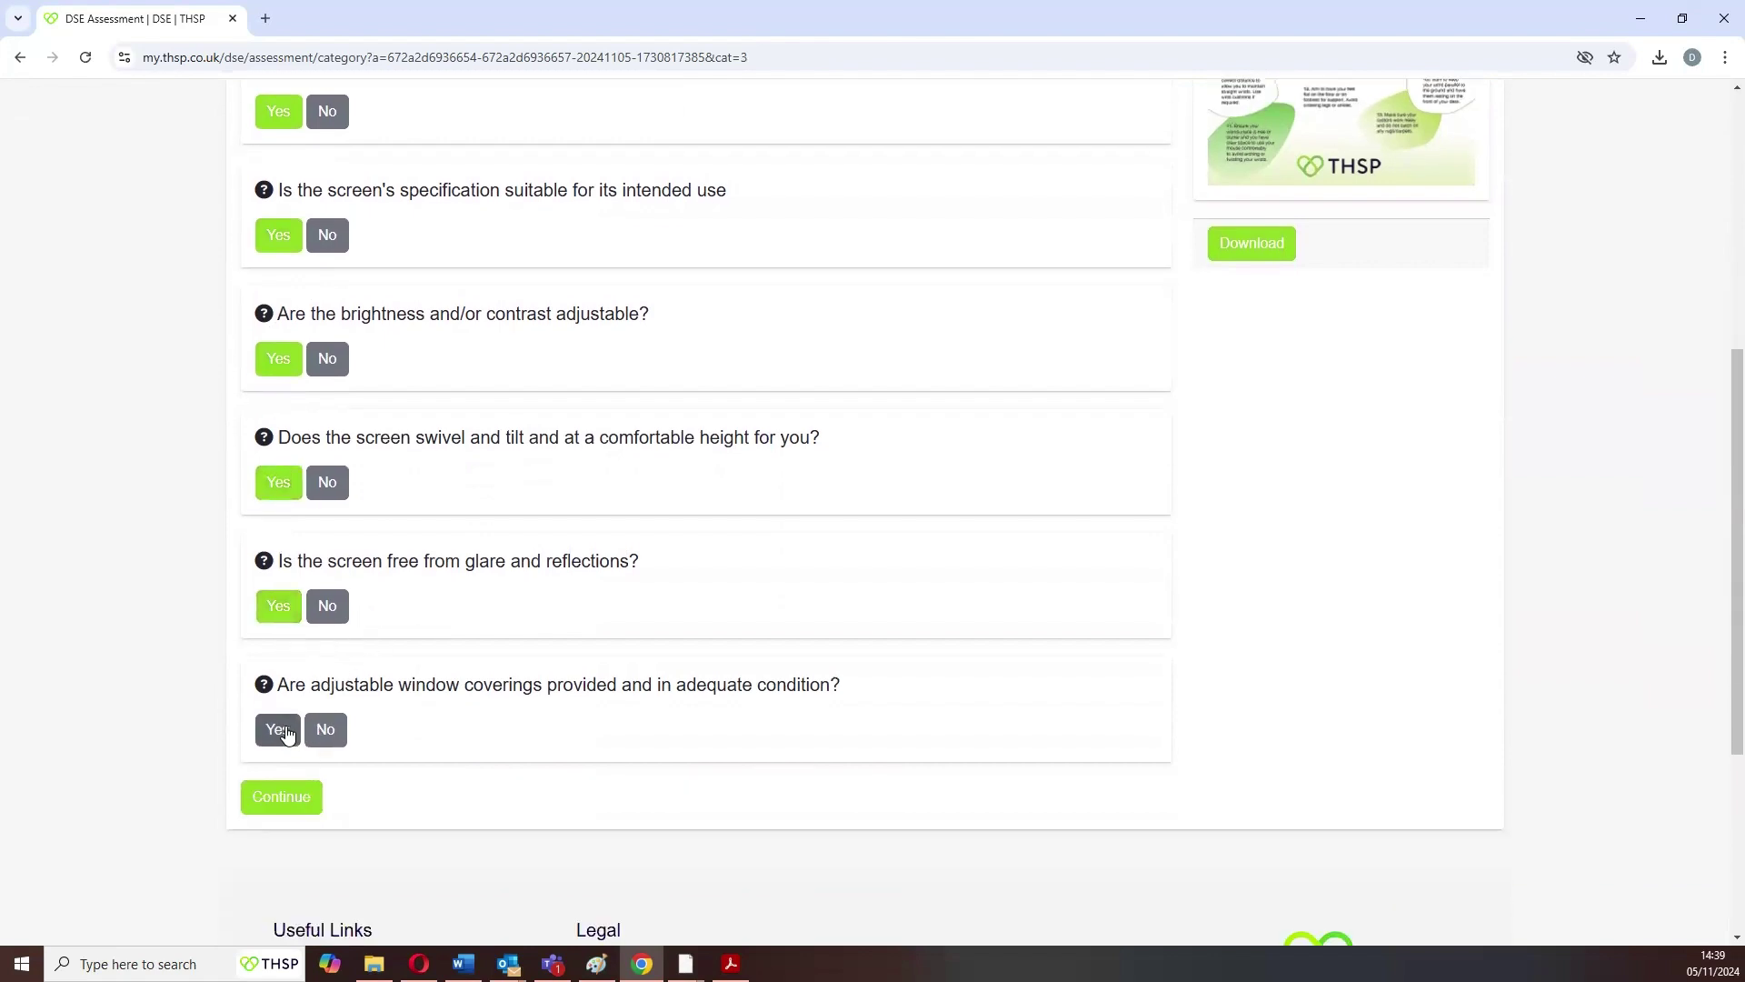
click(284, 805)
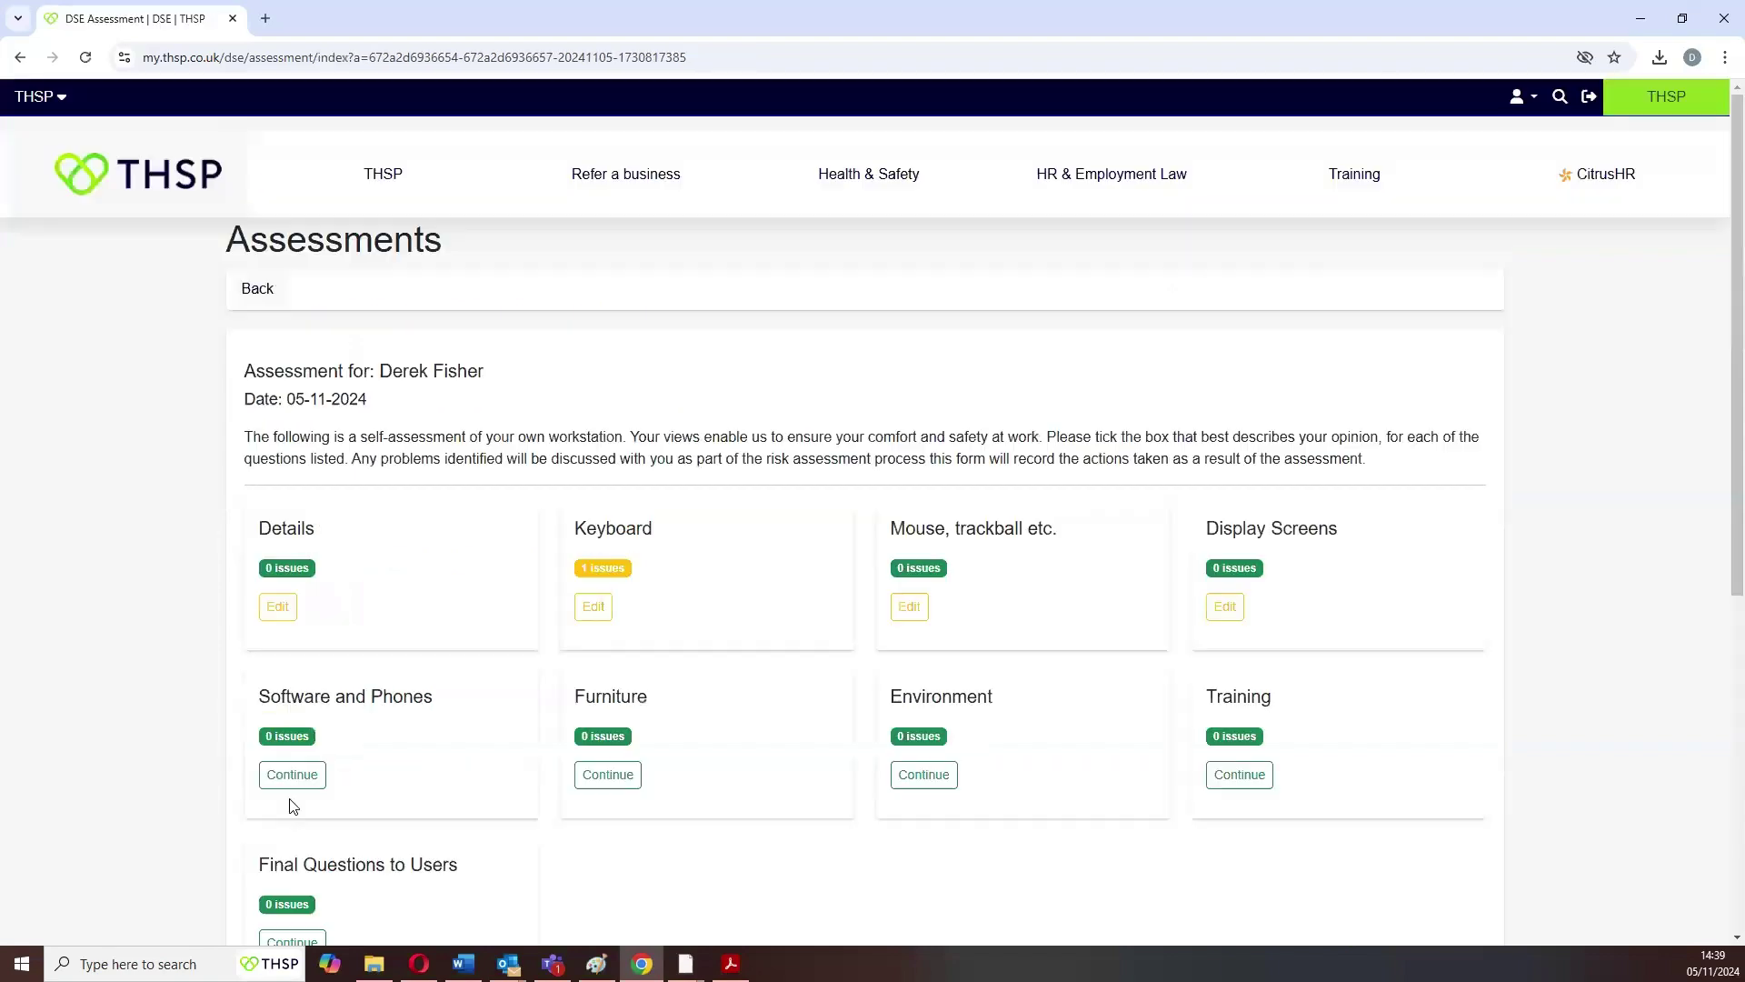
In Software and Phones, answer Yes to software suitability and N/A to the phone and headset questions, and submit the section.
scroll(446, 741, down, 2)
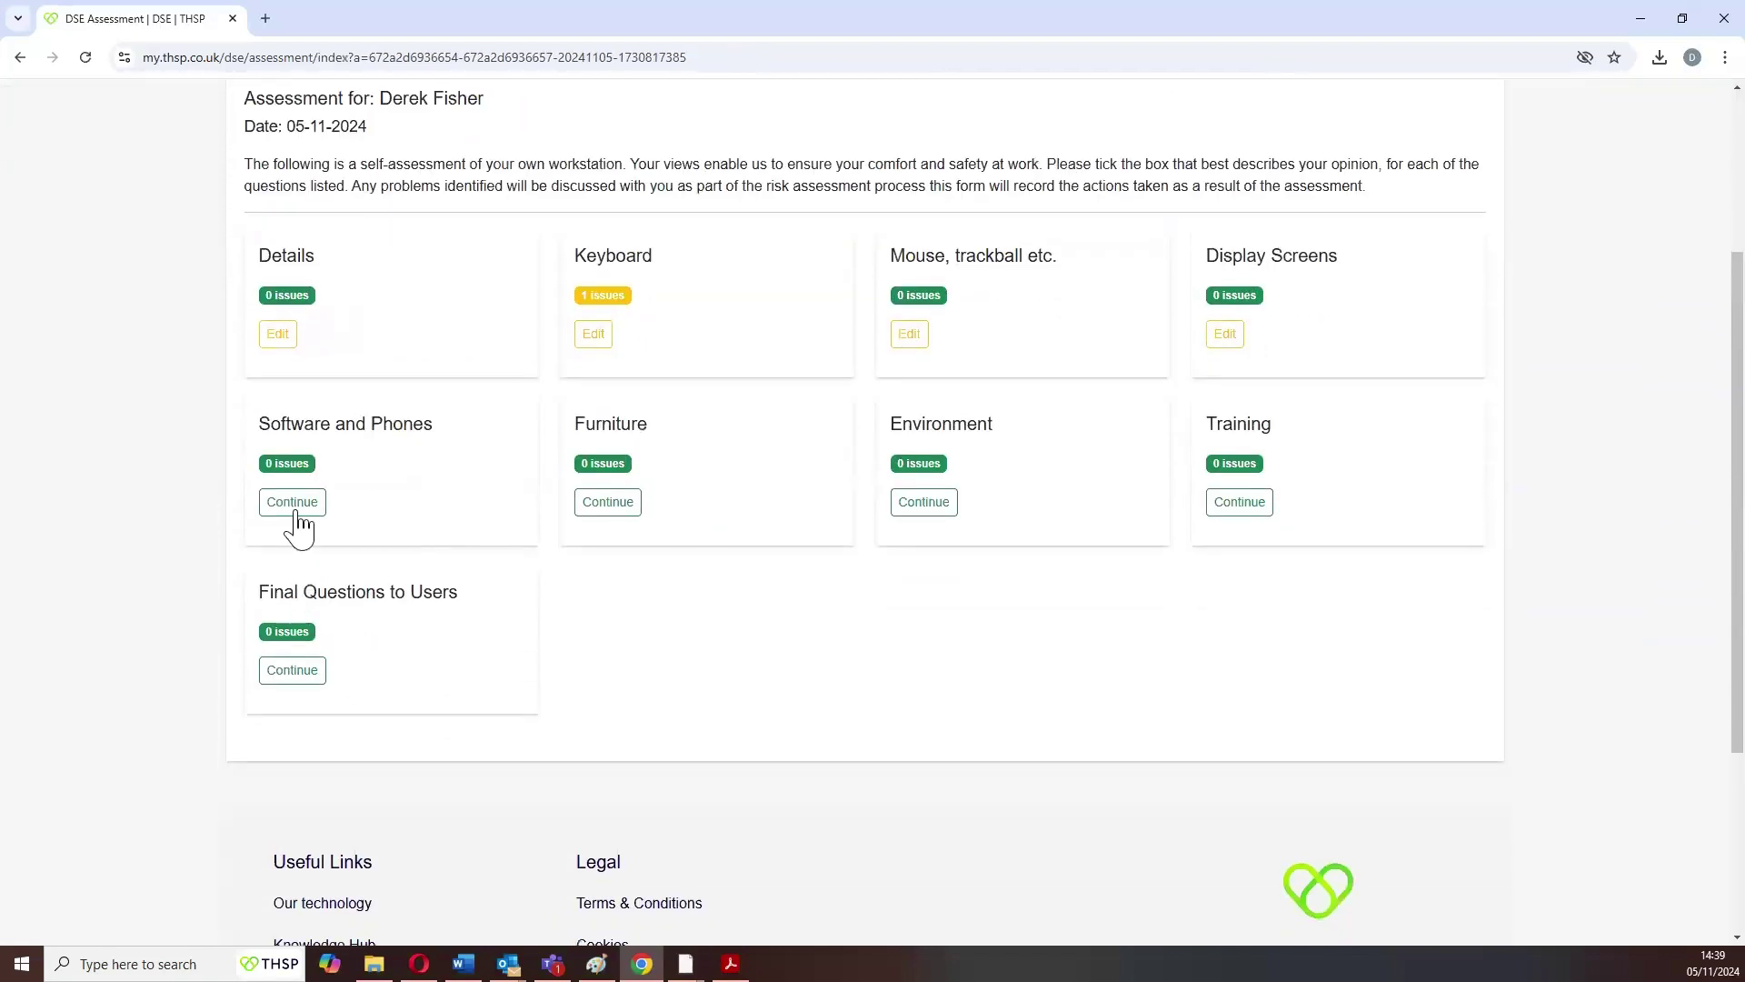
click(293, 505)
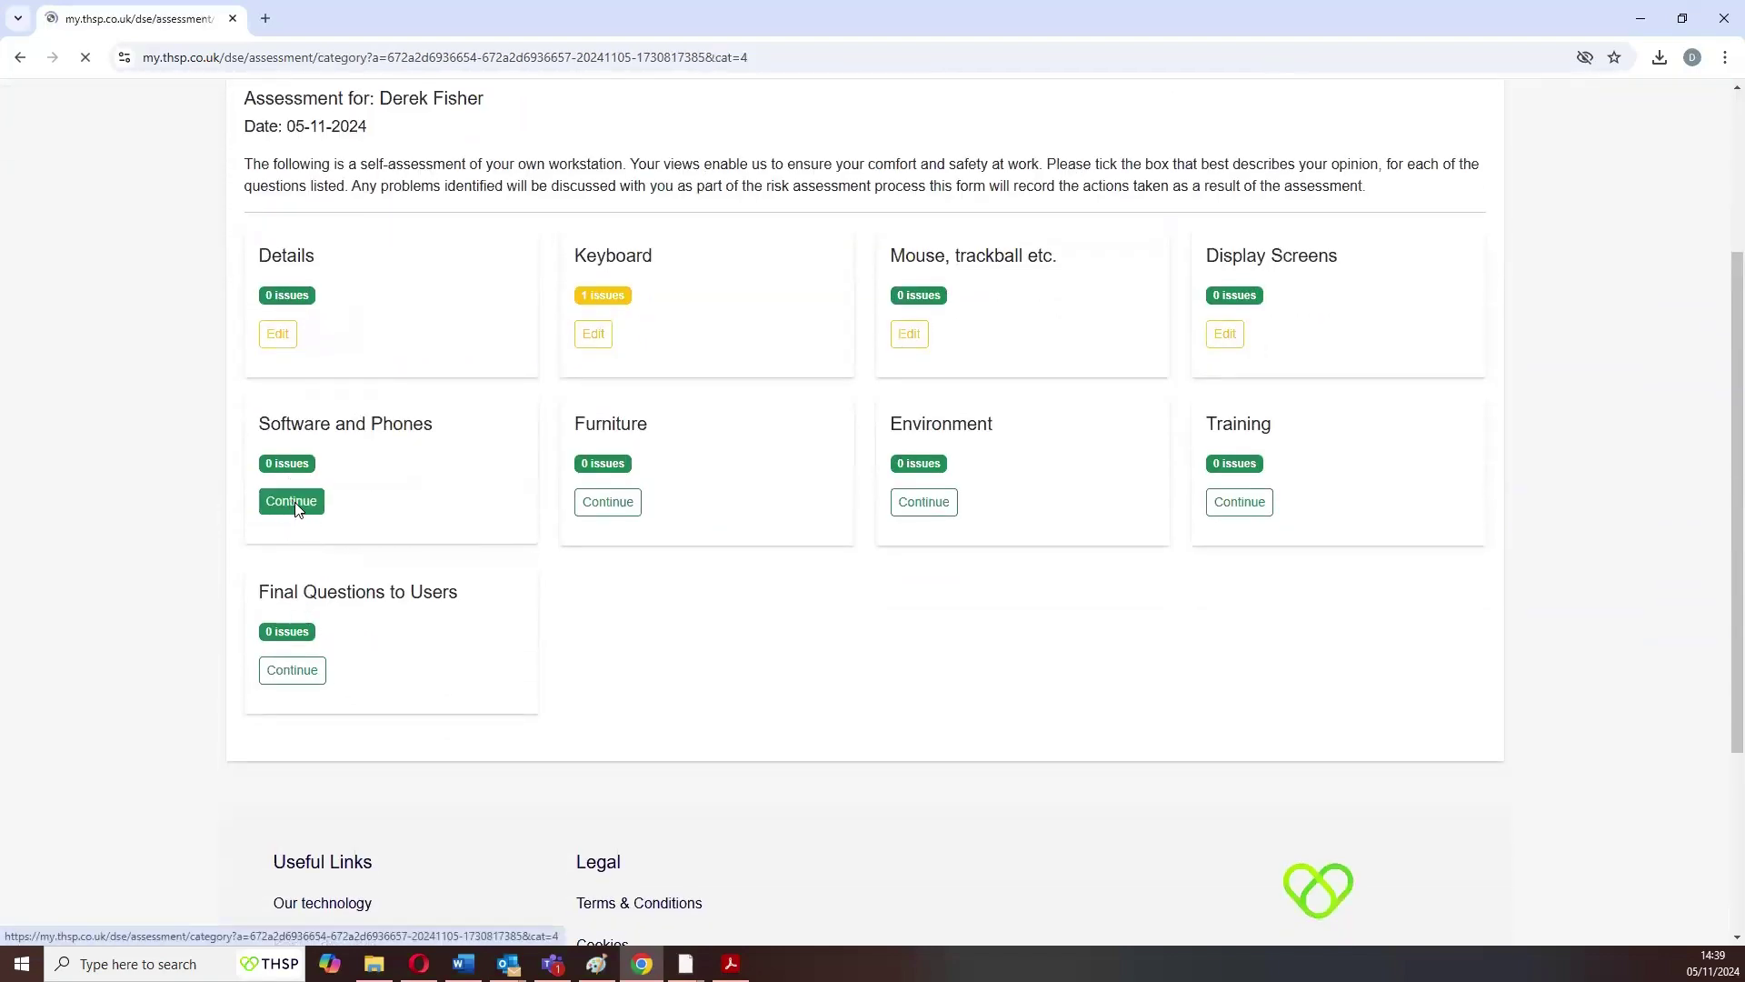
click(274, 414)
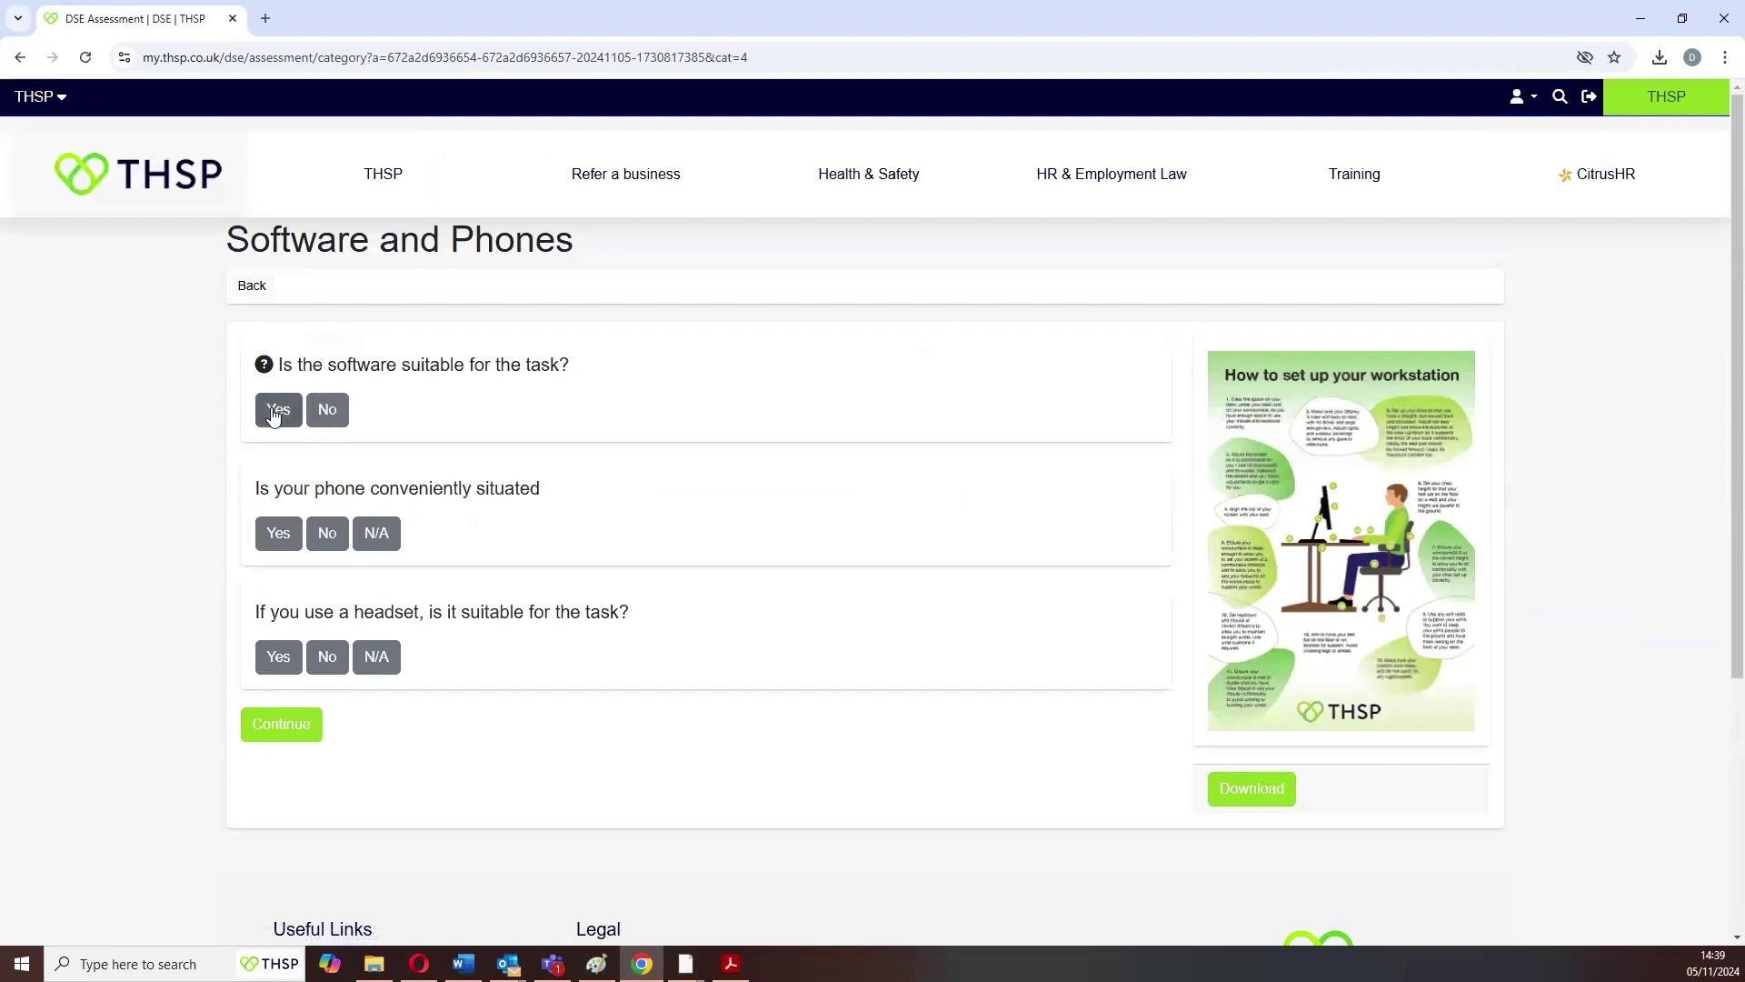
click(279, 538)
click(376, 536)
click(376, 658)
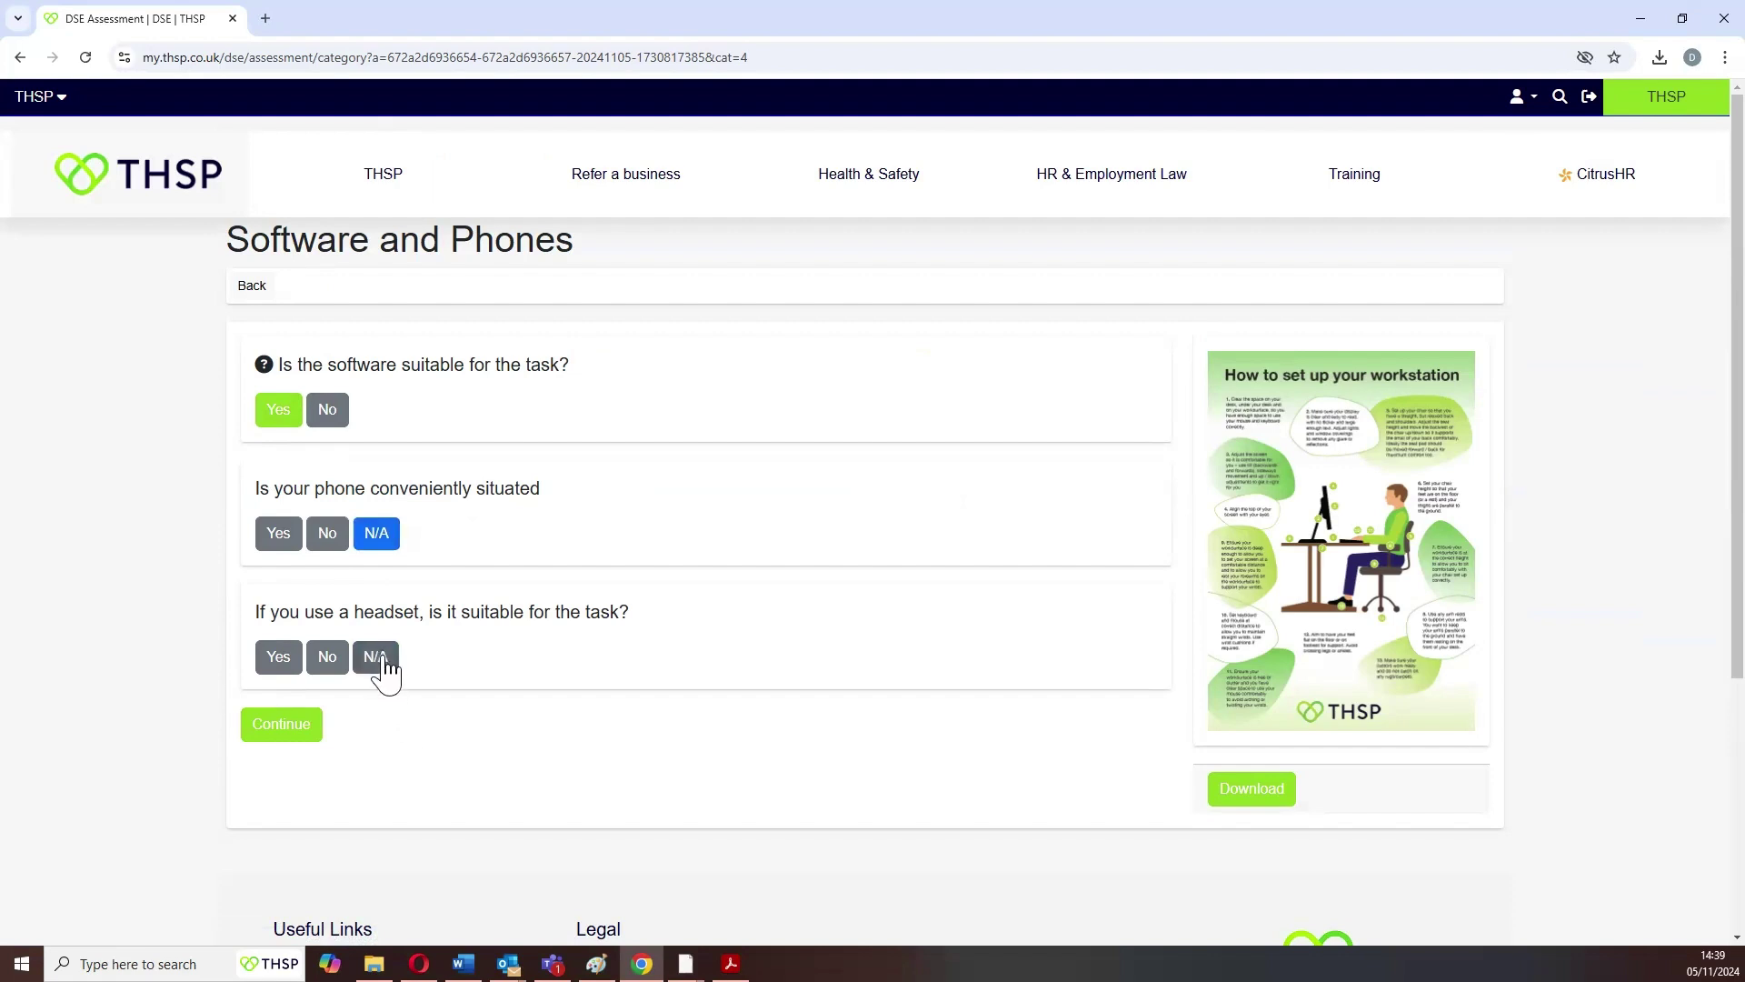
click(281, 725)
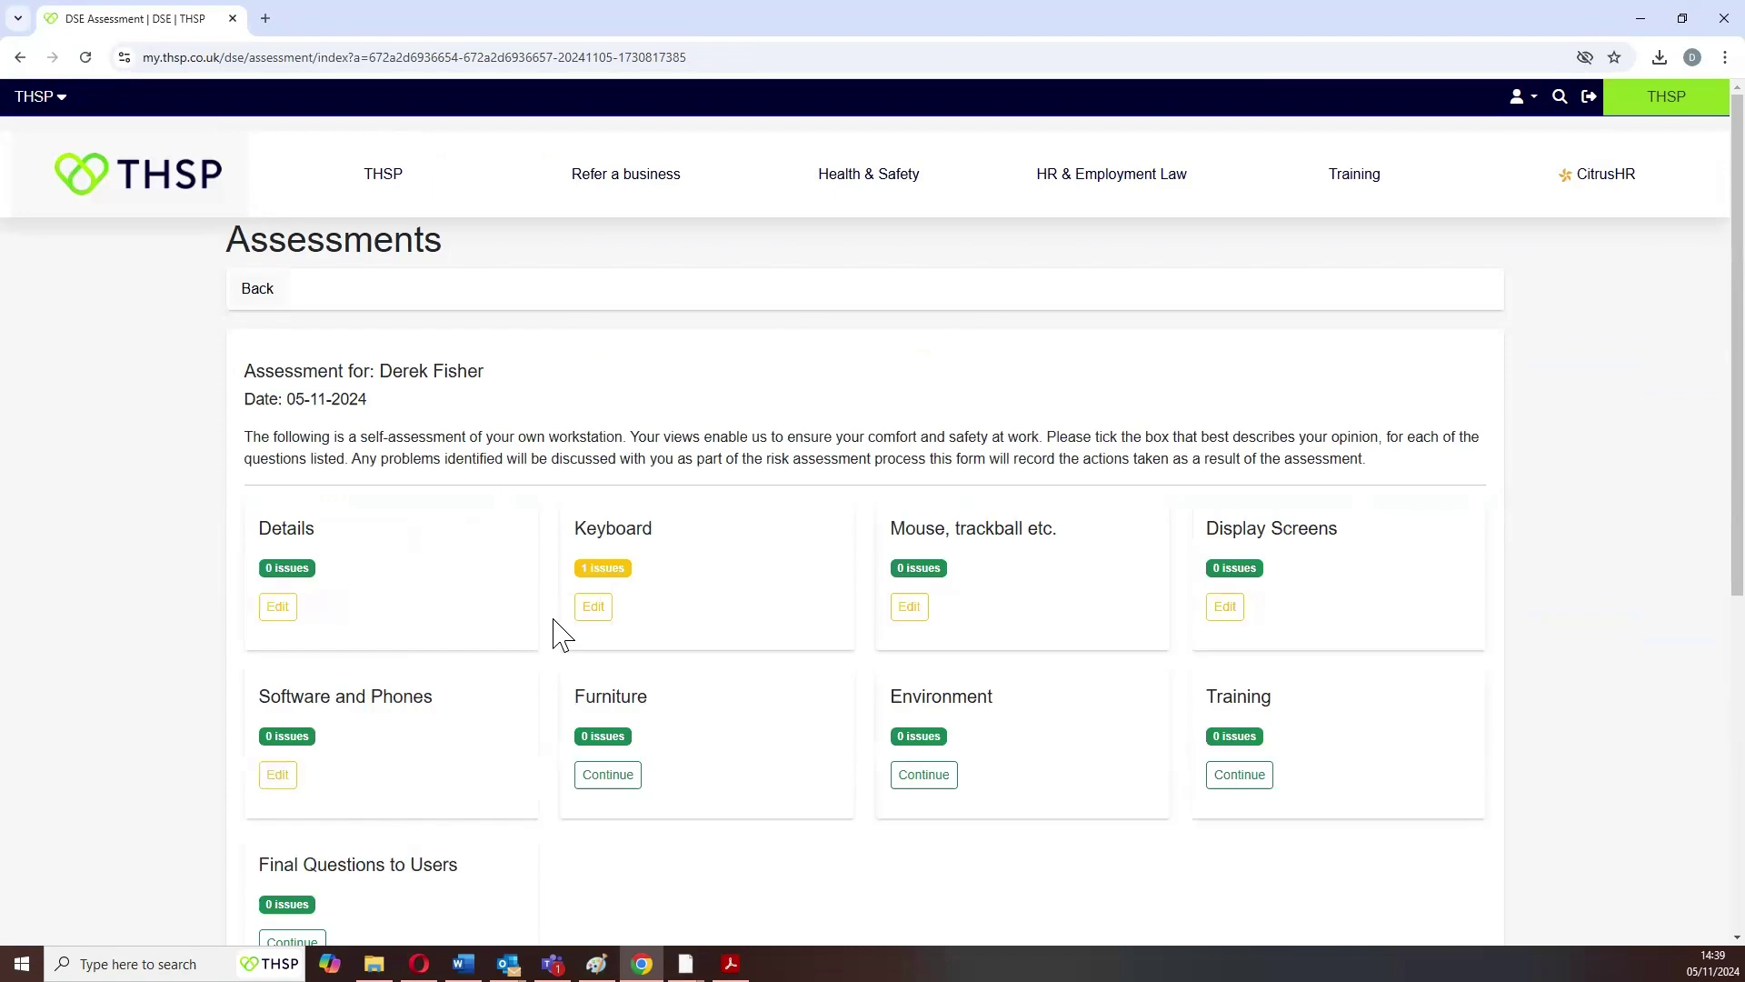
In the Furniture section, answer Yes to the questions on work surface size, comfortable reach, glare-free surfaces and desk height.
scroll(561, 634, down, 3)
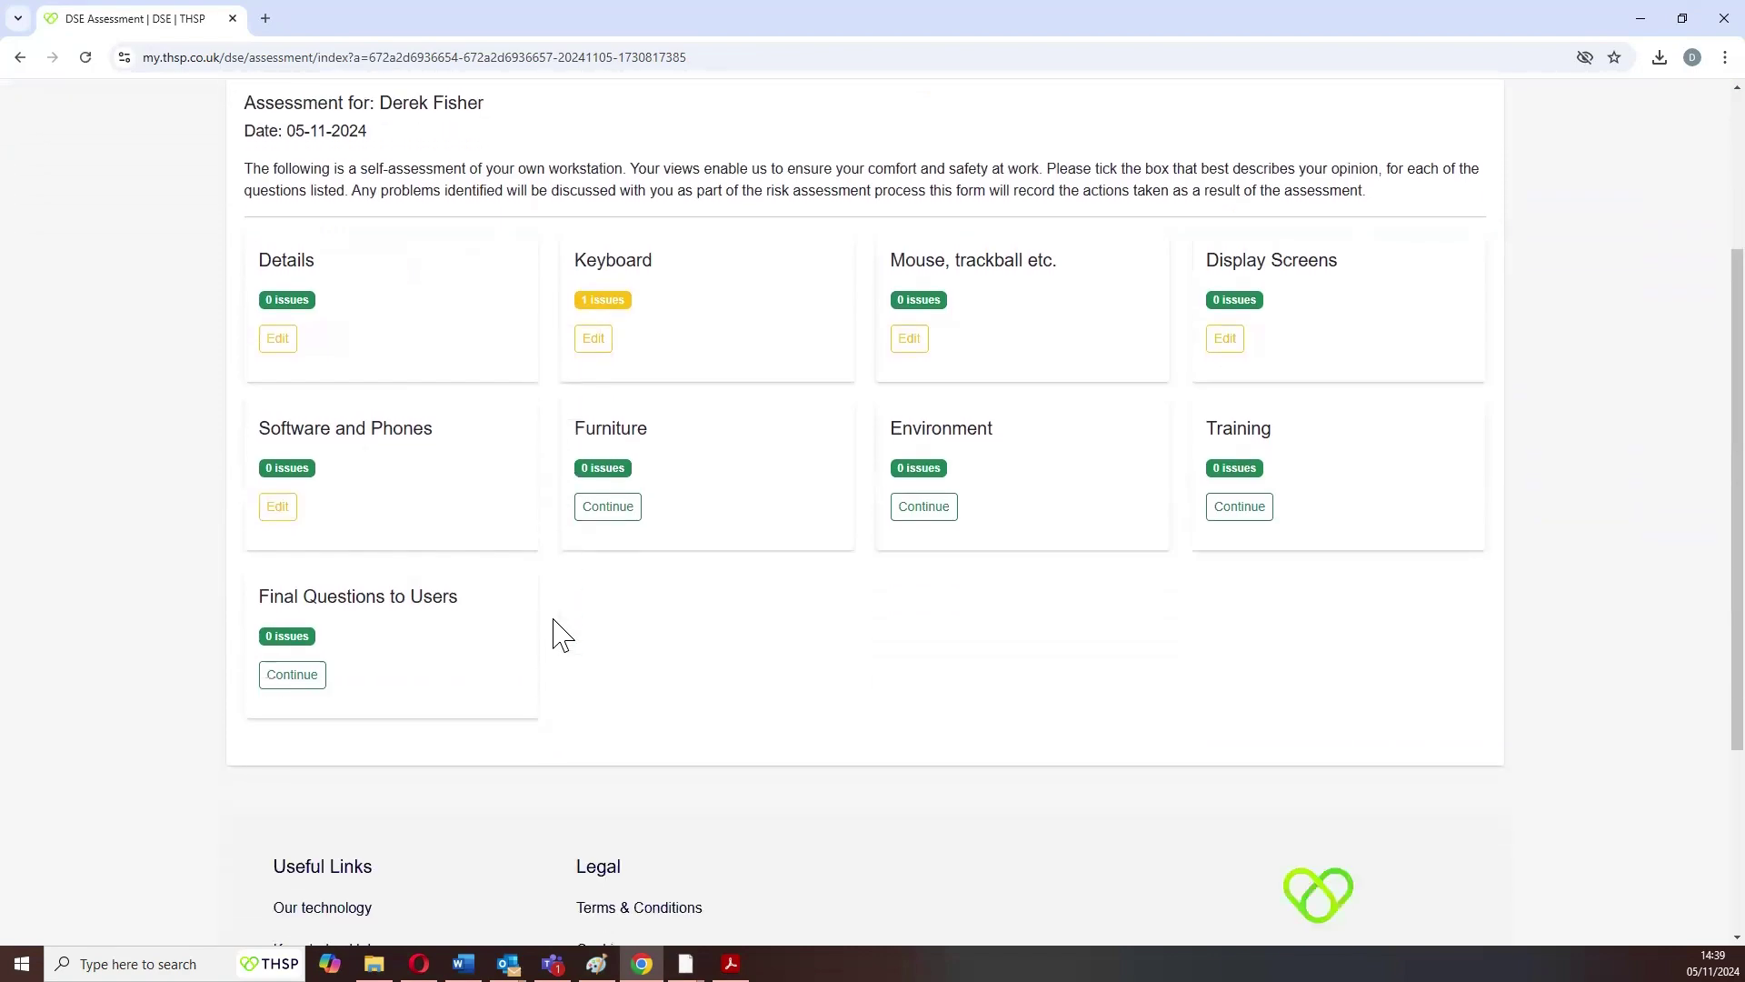
click(621, 505)
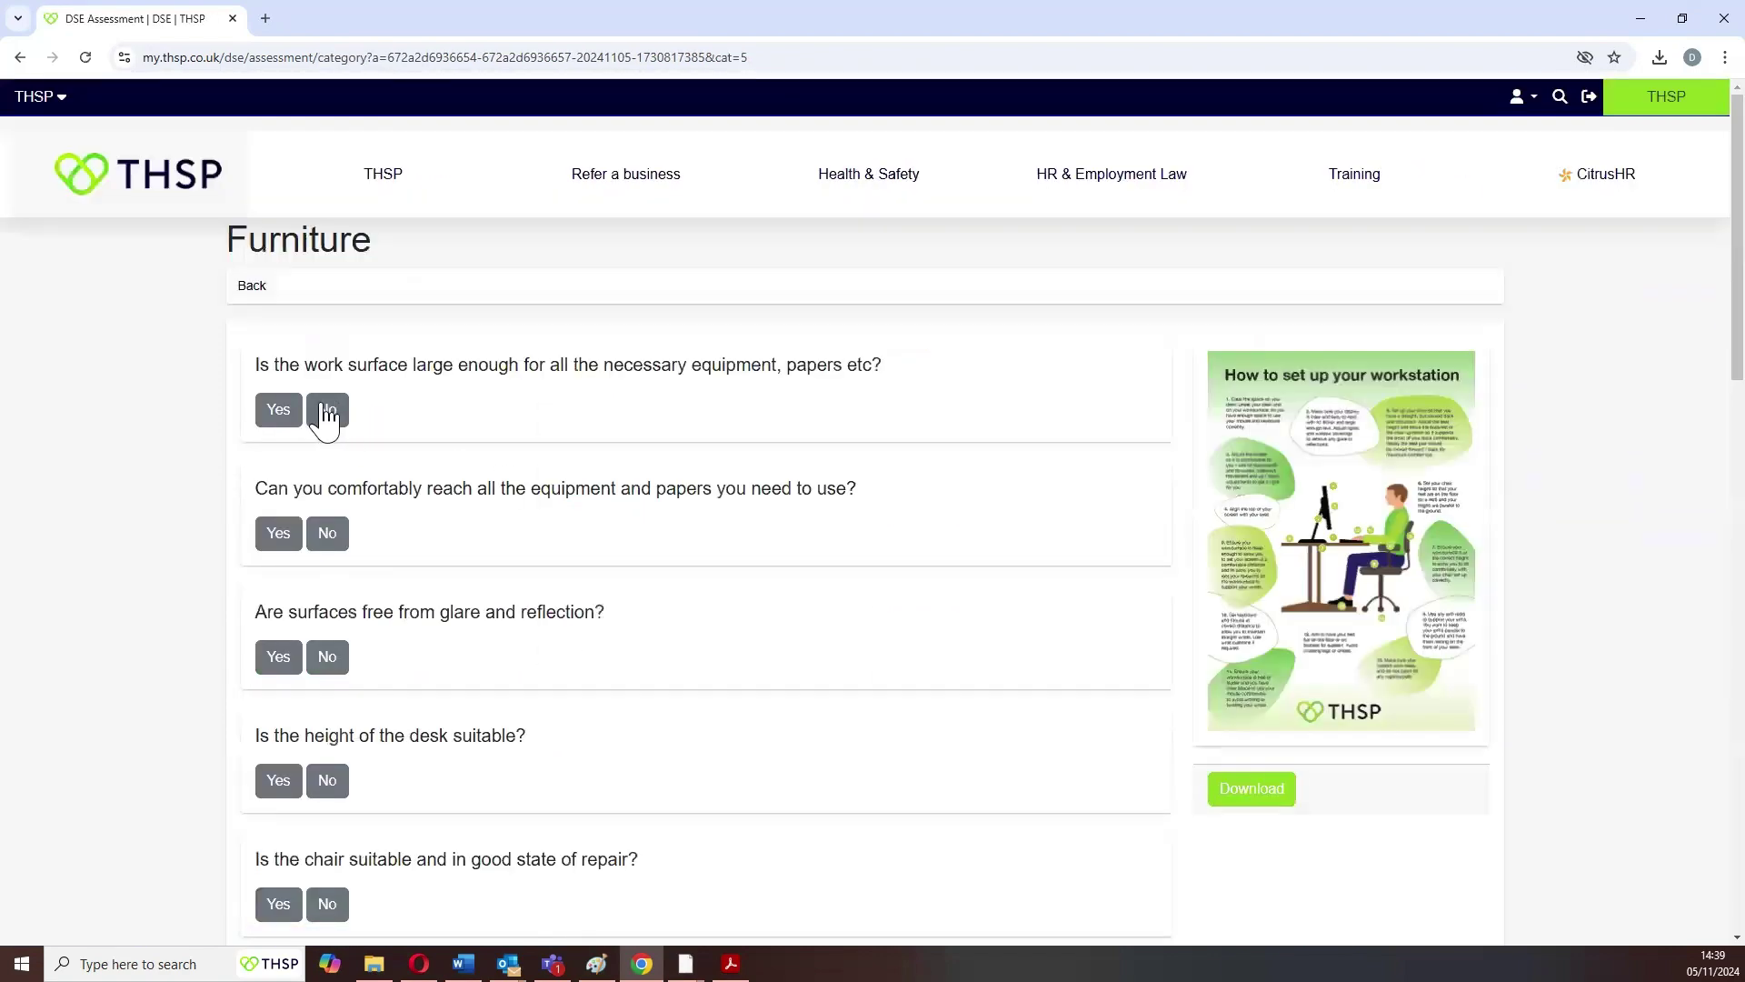
click(282, 410)
click(280, 531)
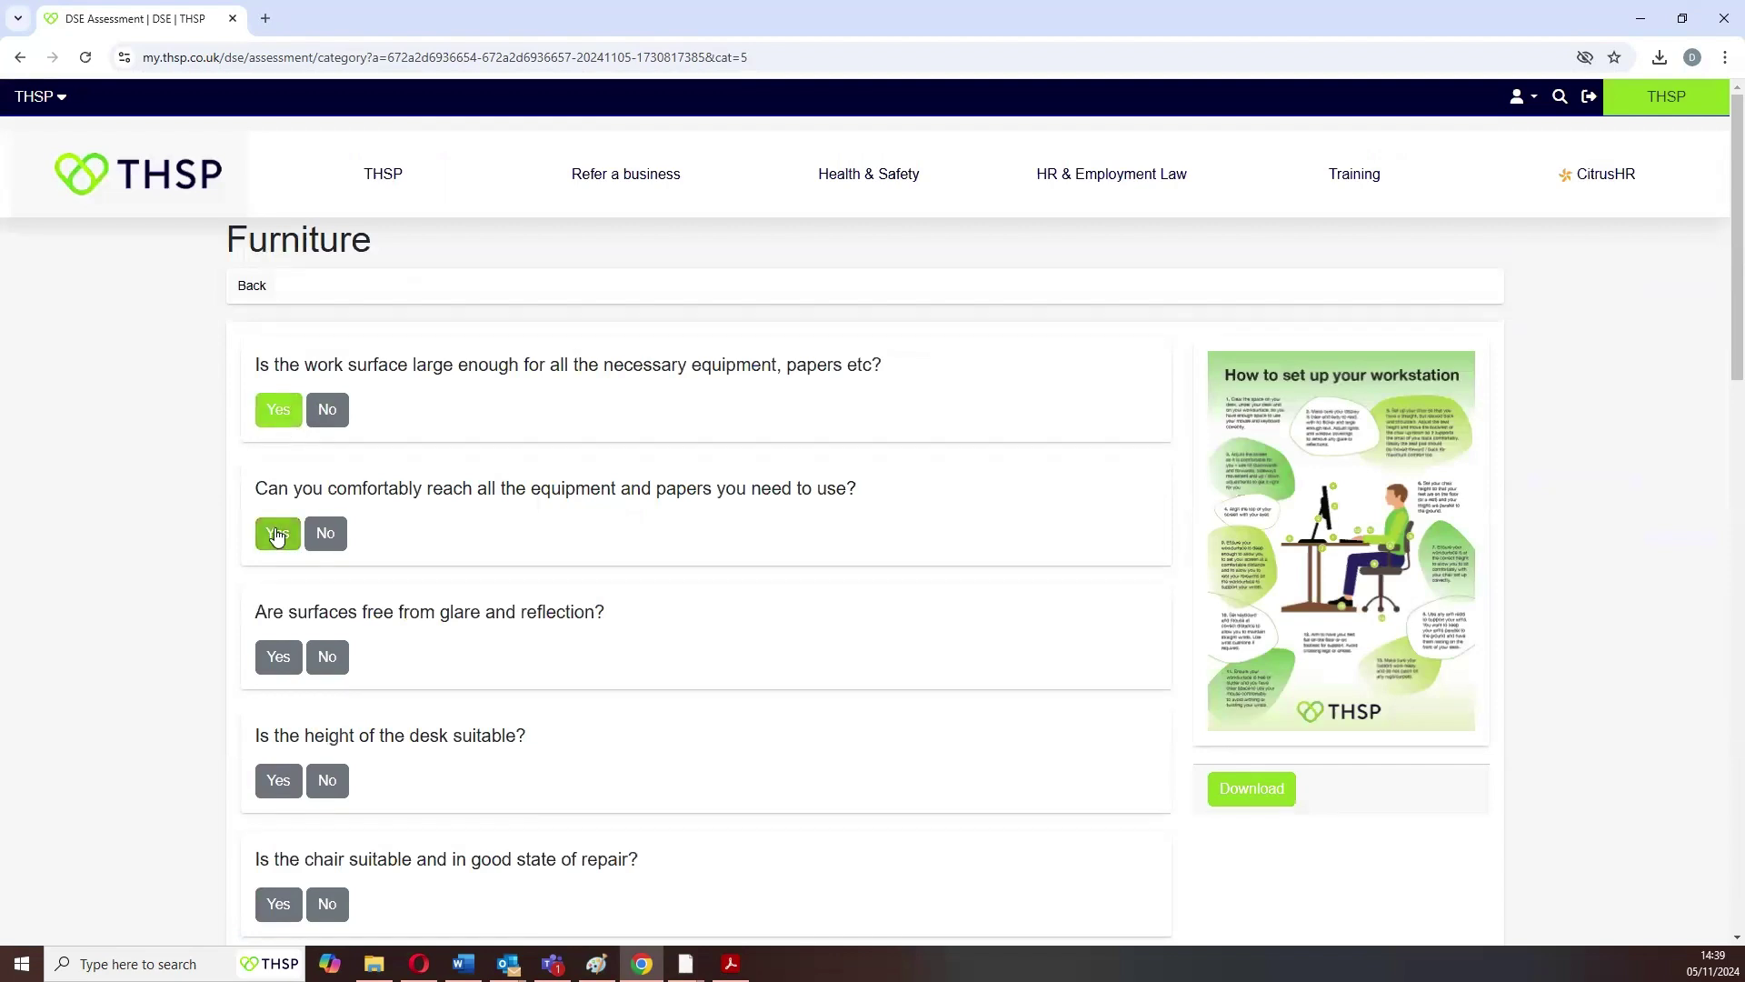
scroll(282, 524, down, 1)
scroll(280, 525, down, 1)
click(280, 480)
click(282, 600)
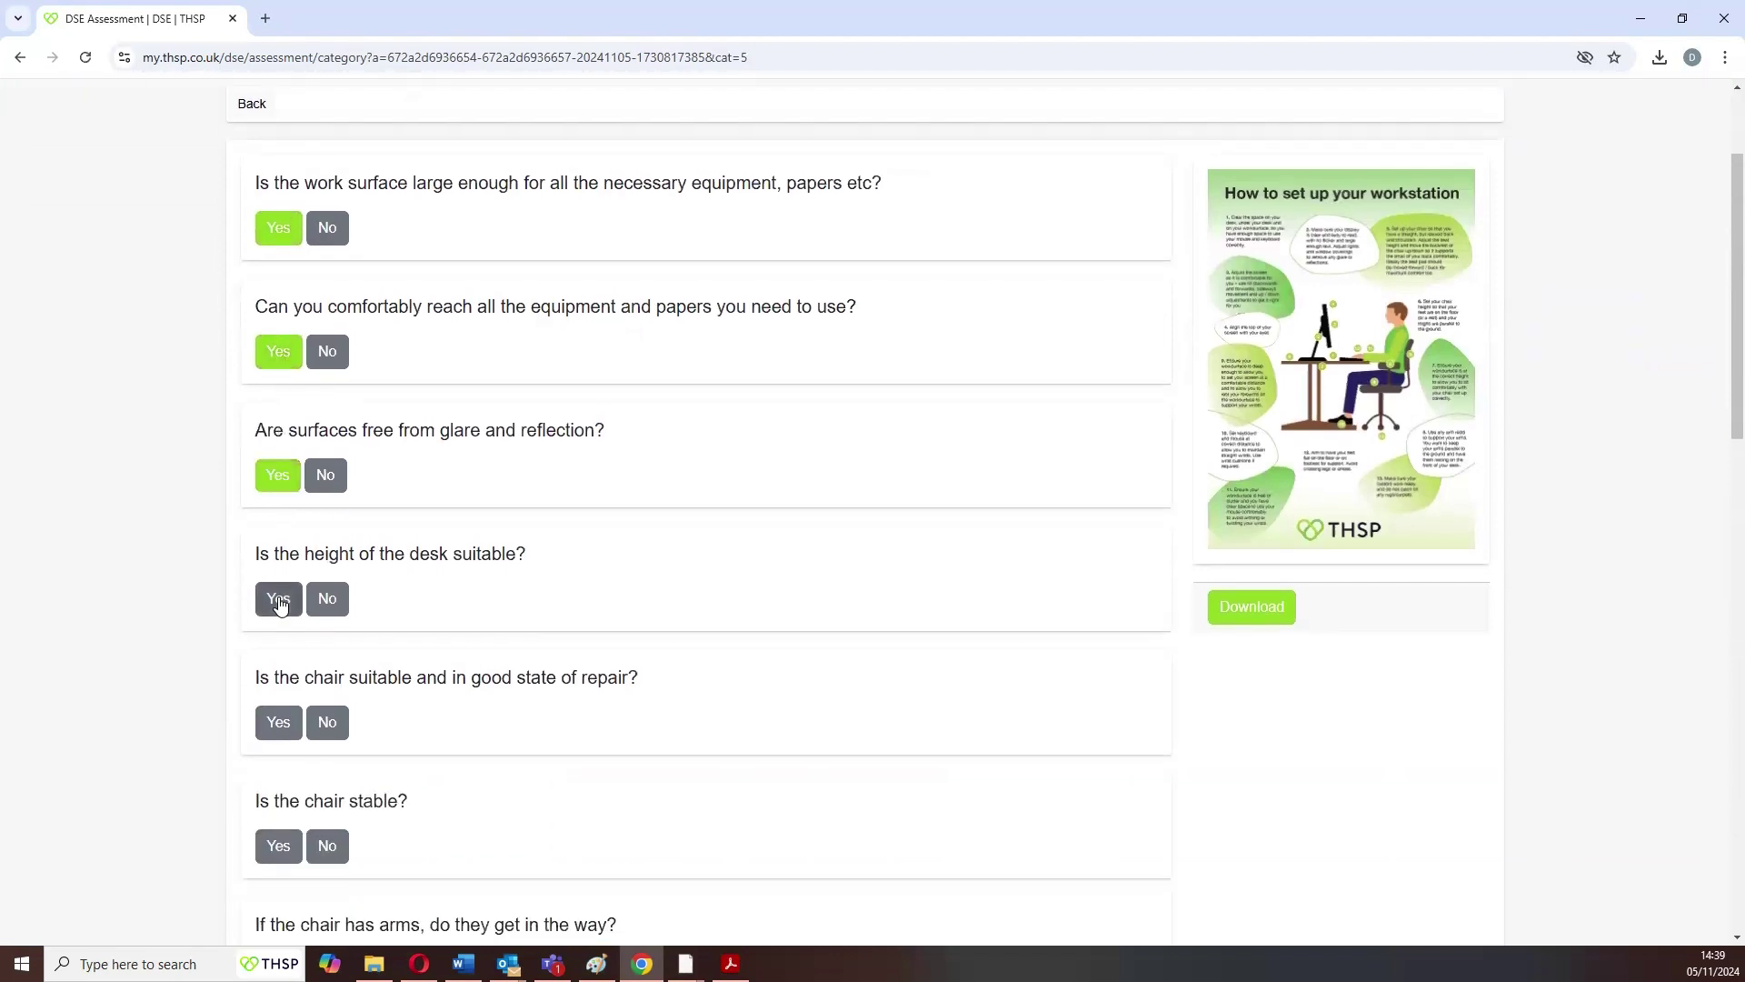
Answer Yes to the questions on chair condition, stability, working adjustments and correct adjustment, and N/A to chair arms getting in the way.
scroll(277, 555, down, 2)
click(278, 541)
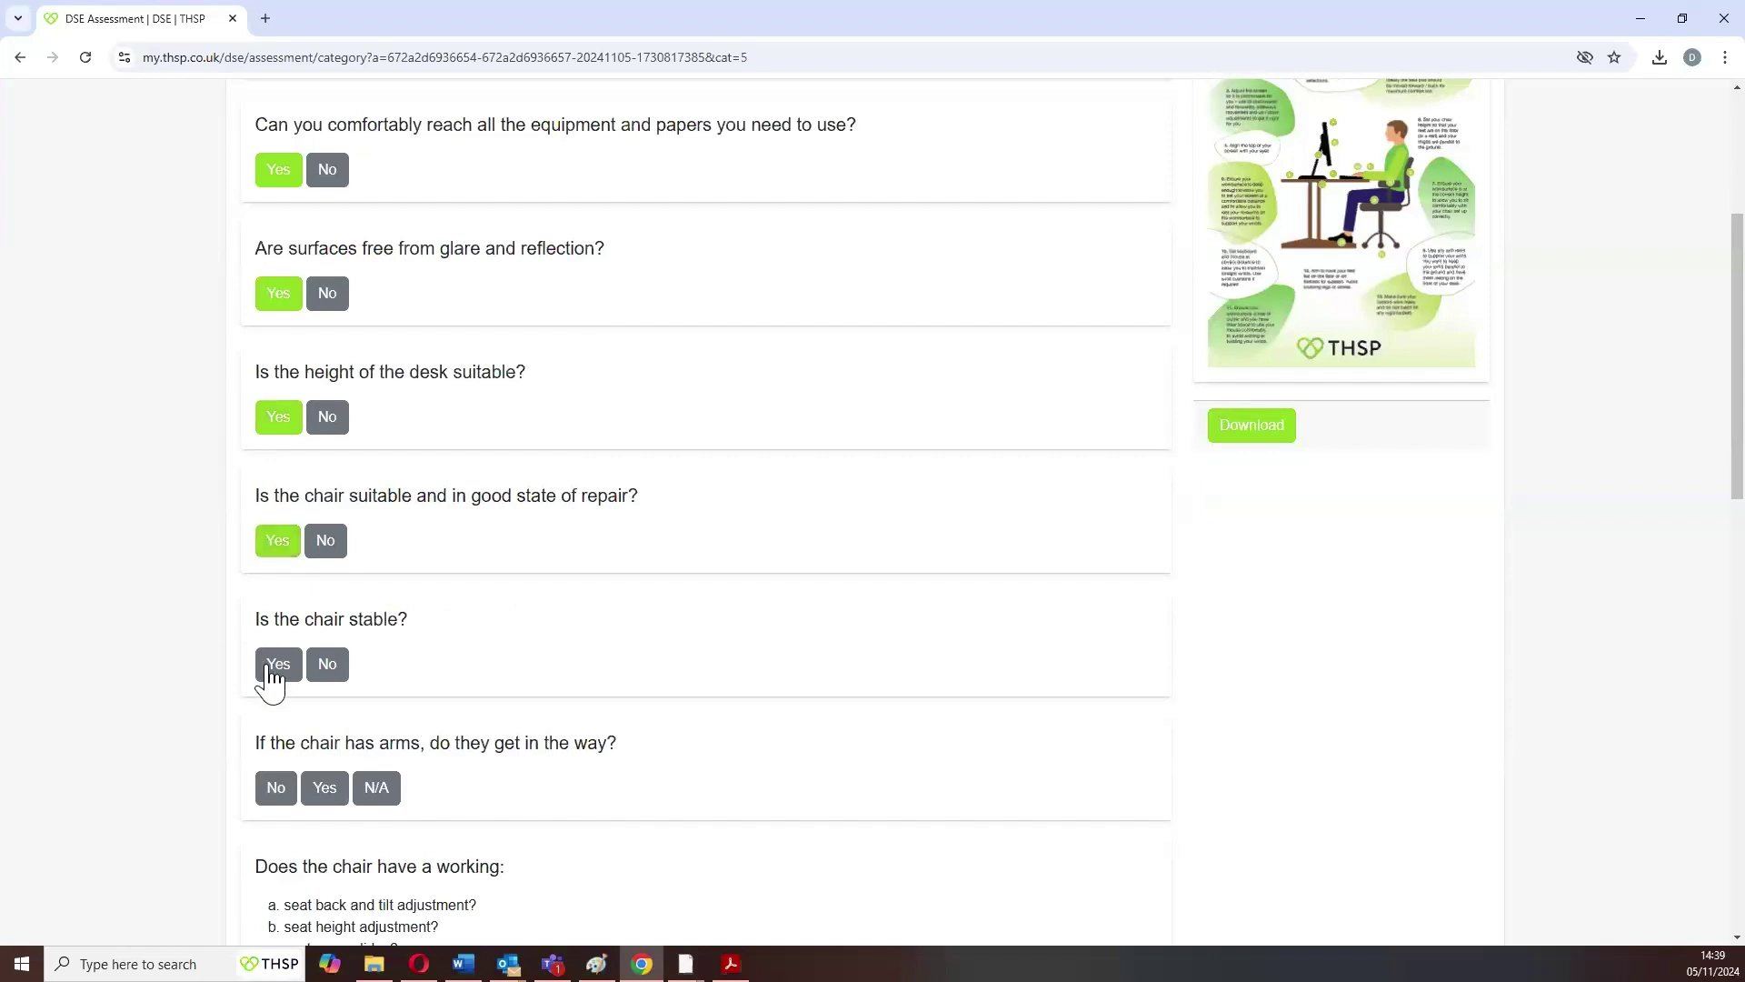
click(278, 671)
scroll(272, 636, down, 2)
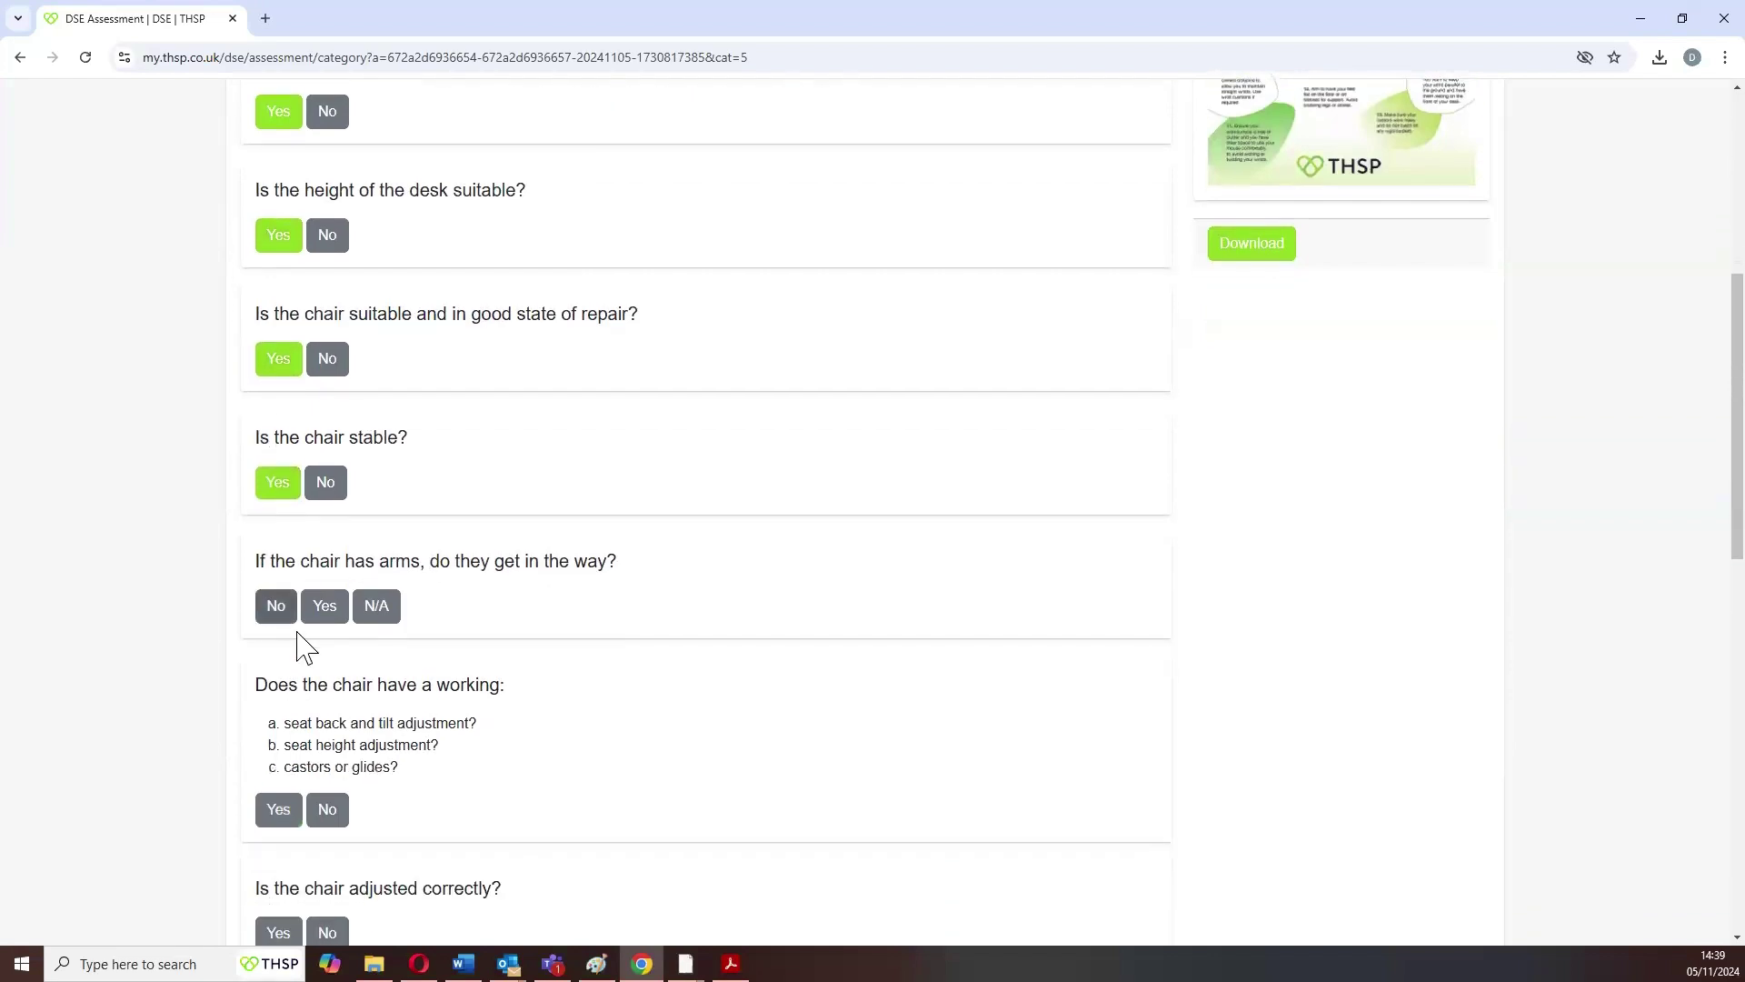
click(383, 611)
scroll(368, 611, down, 3)
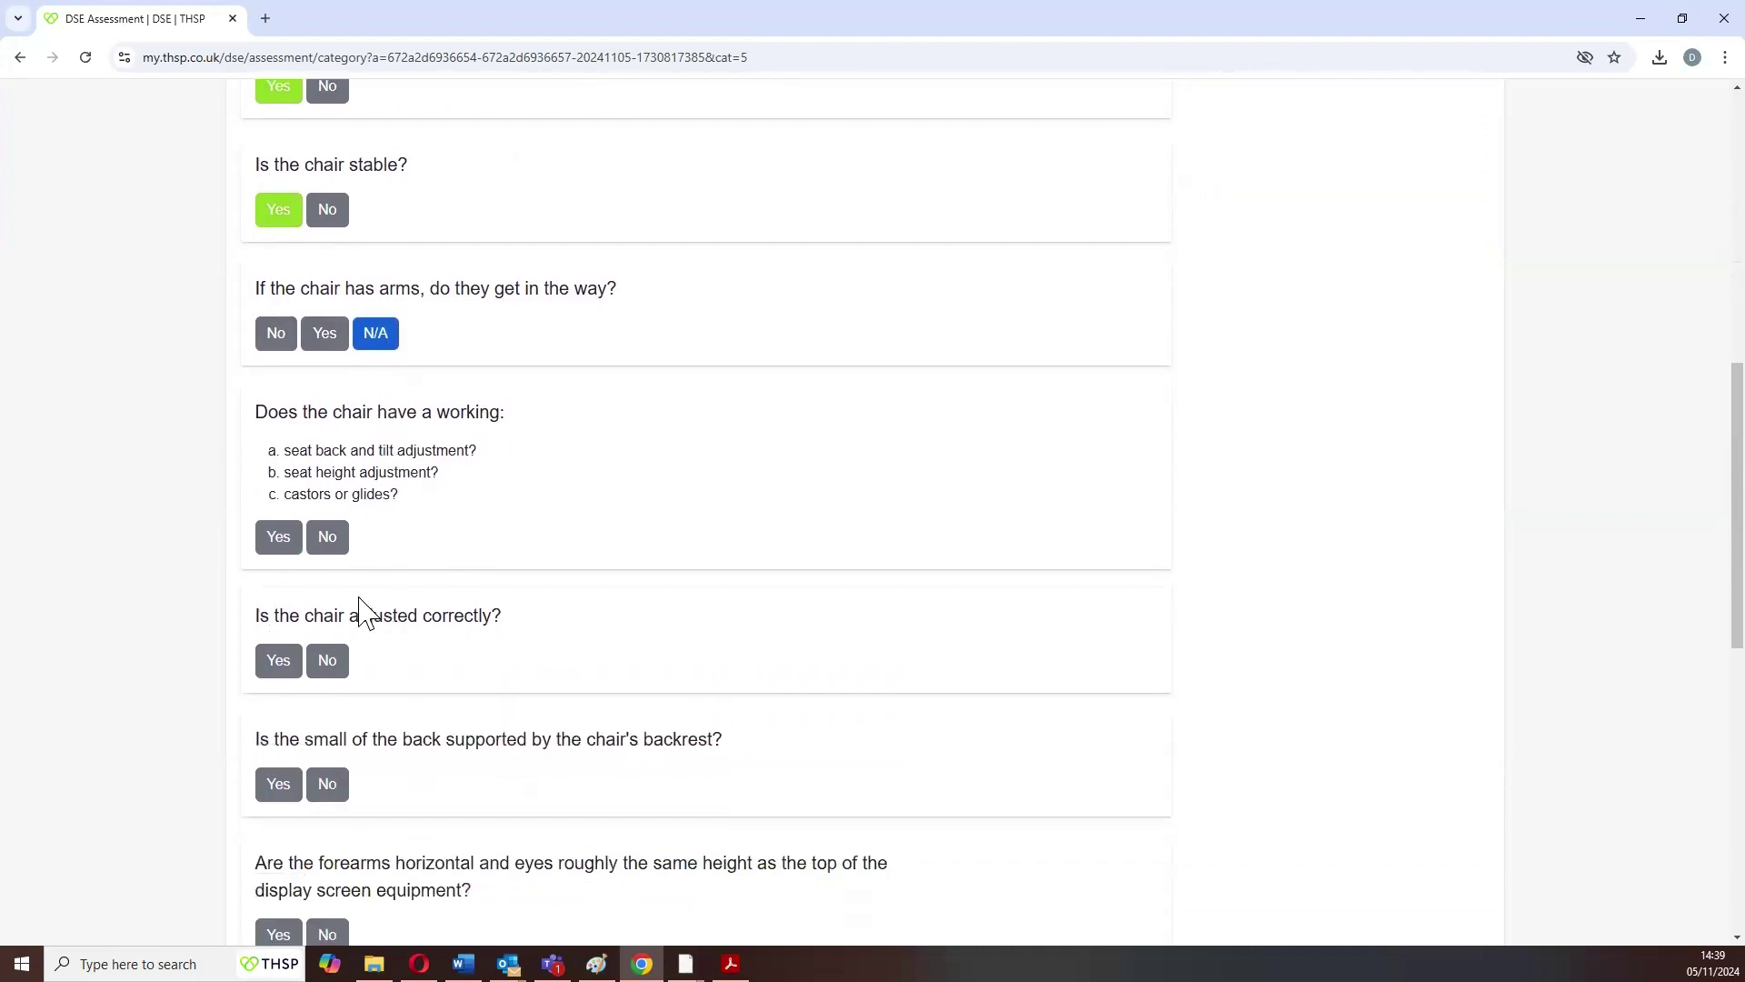
click(278, 541)
click(278, 666)
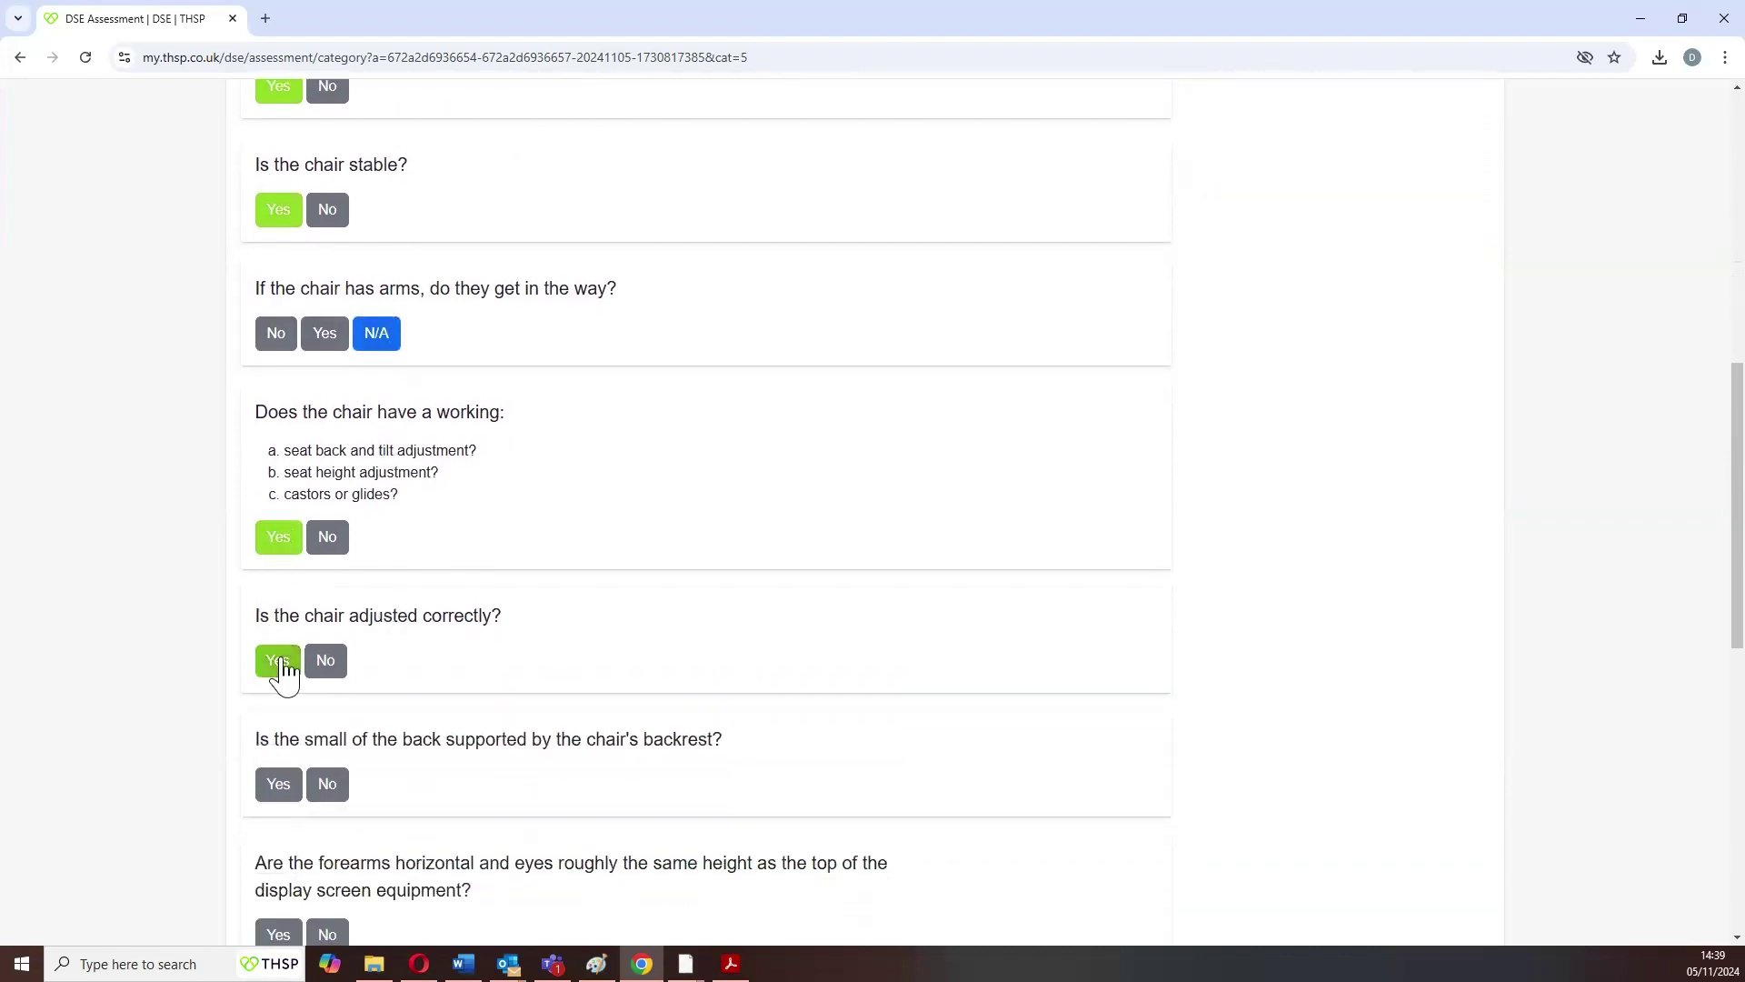
Answer Yes to the back support, forearm and eye height, and feet position questions, N/A to the document holder, and submit the Furniture section.
scroll(278, 636, down, 3)
click(278, 511)
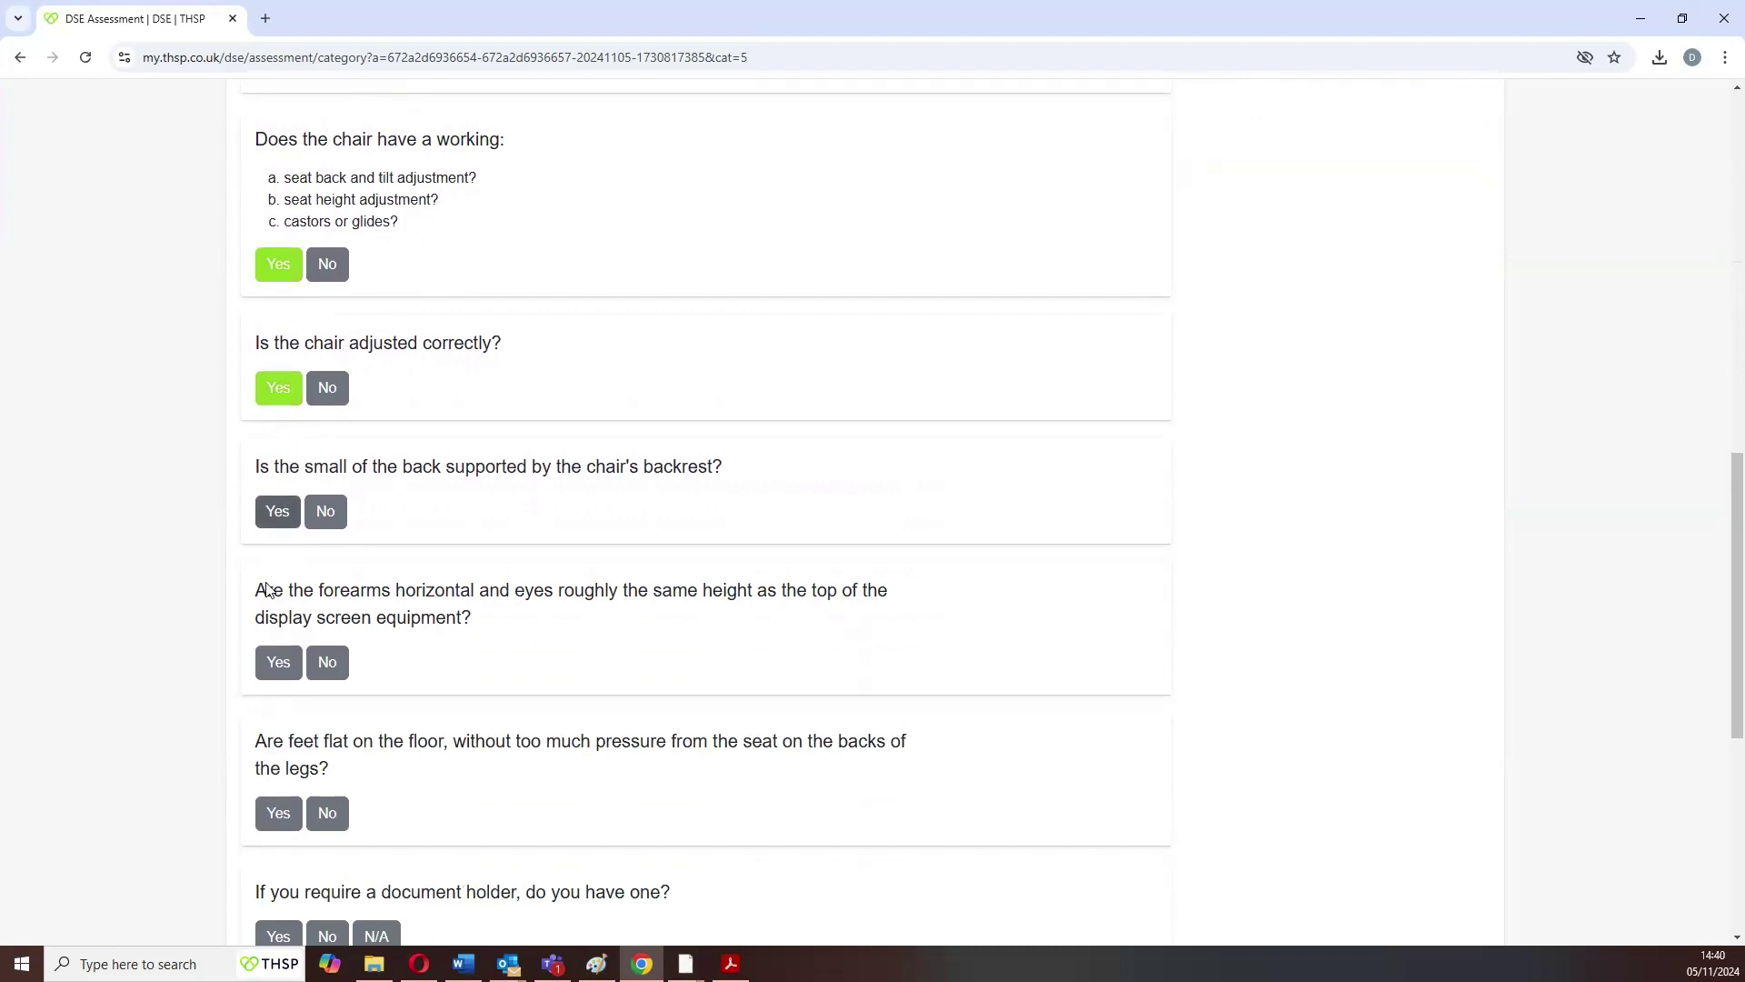
scroll(272, 582, down, 2)
click(281, 484)
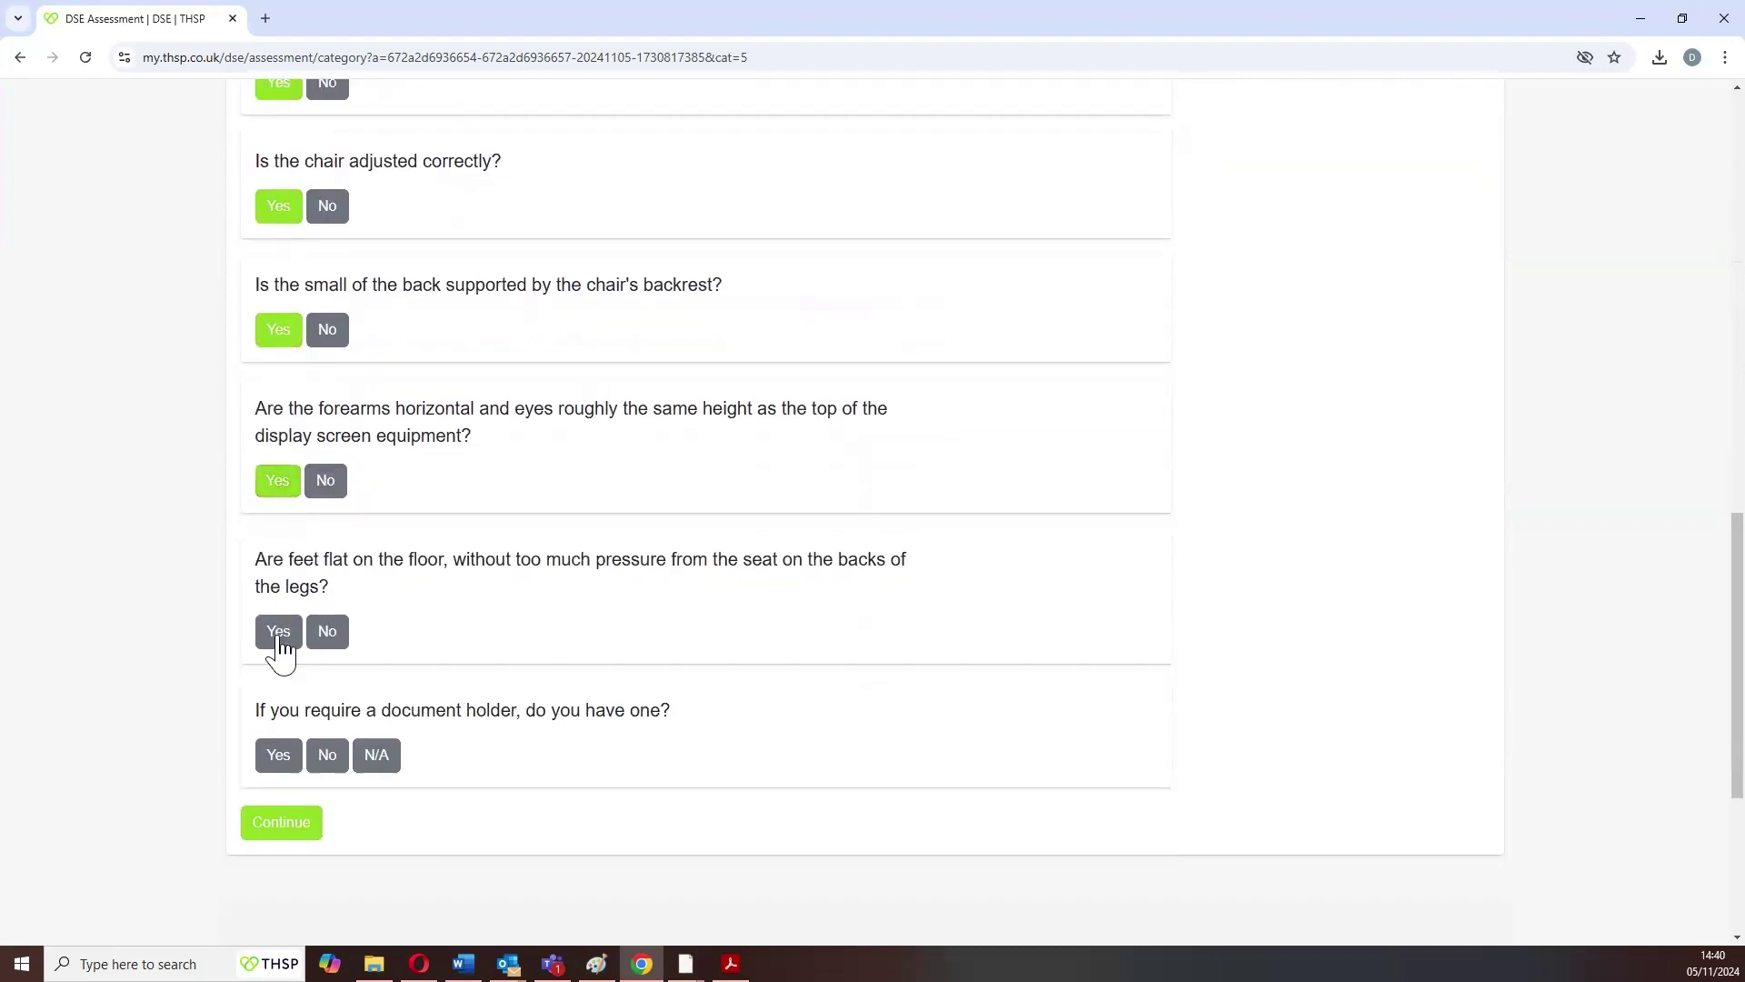
click(281, 646)
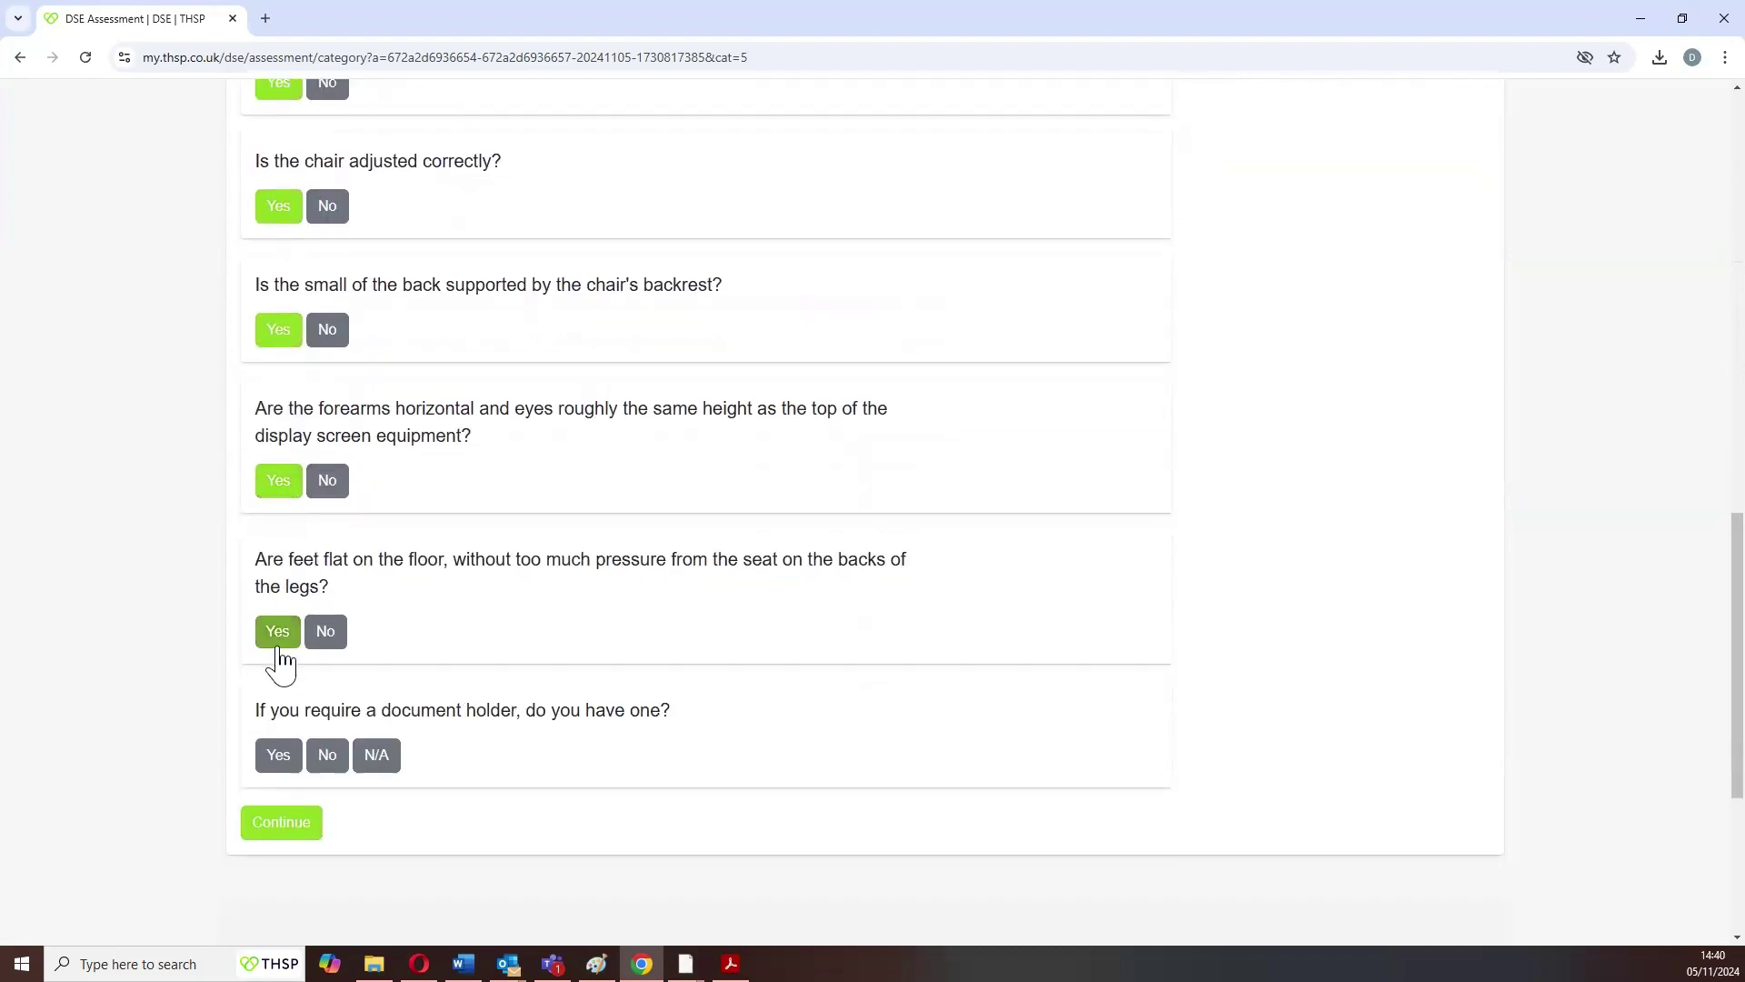
click(376, 757)
click(300, 824)
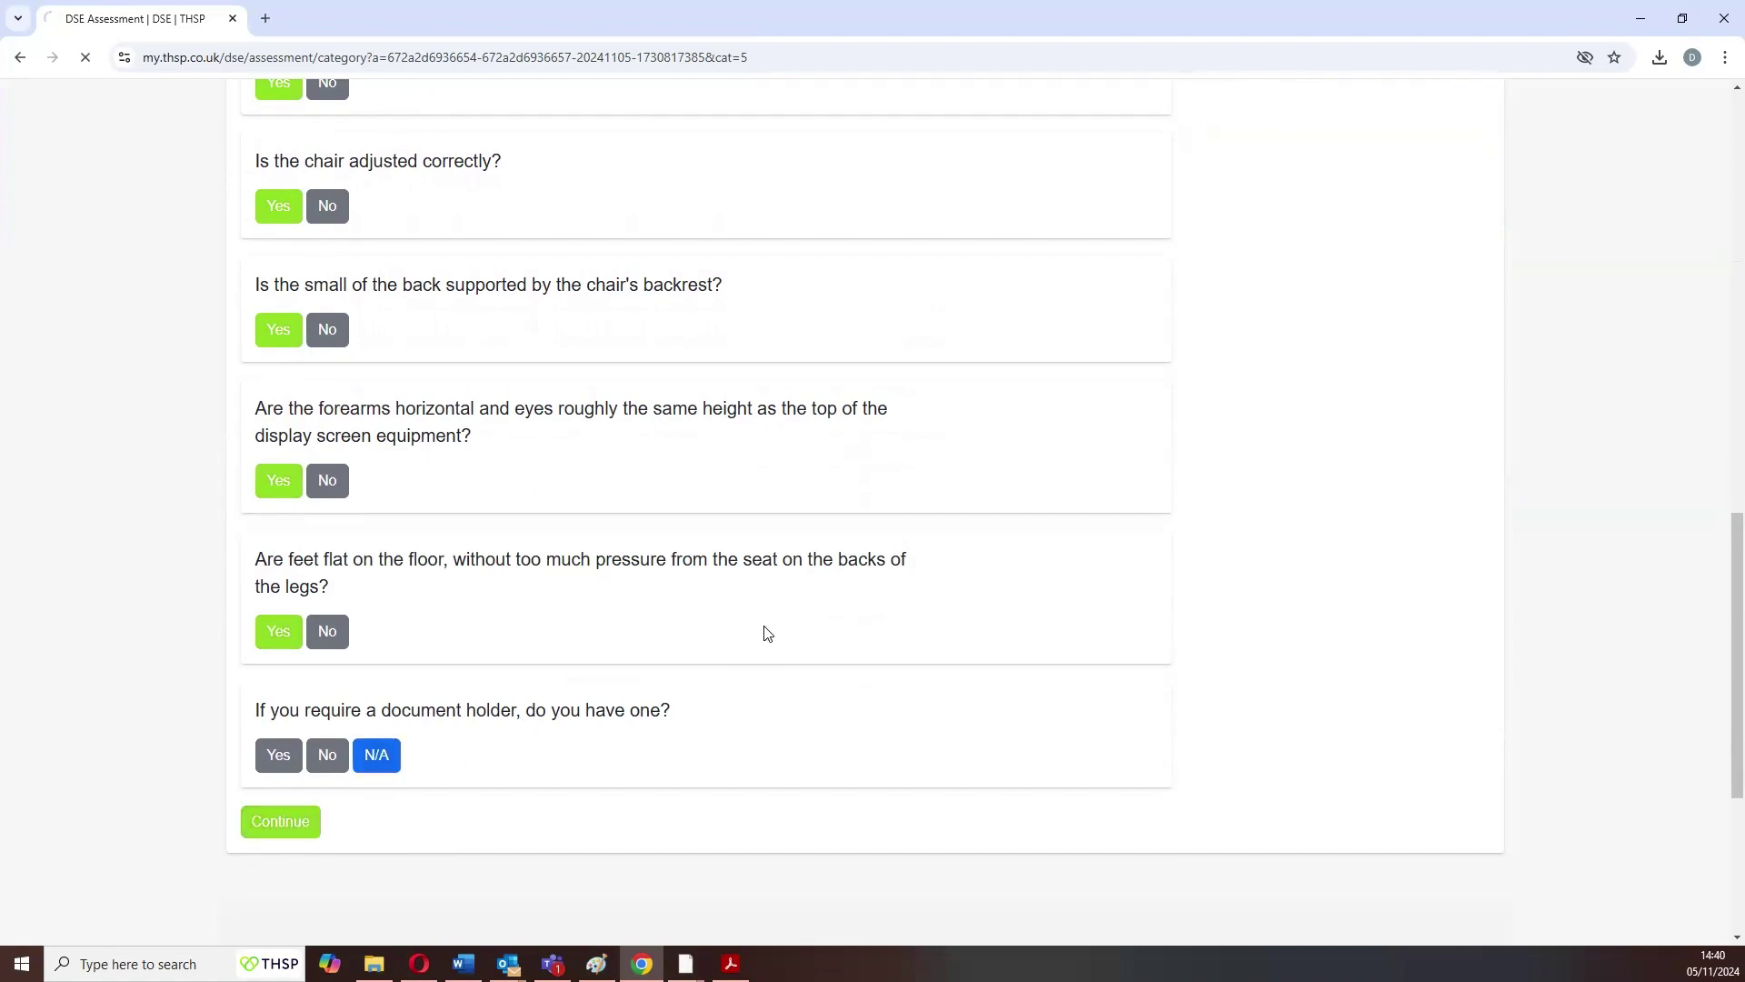
In the Environment section, answer Yes to the questions on room to move, suitable lighting, control over local lighting and air comfort.
scroll(771, 631, down, 2)
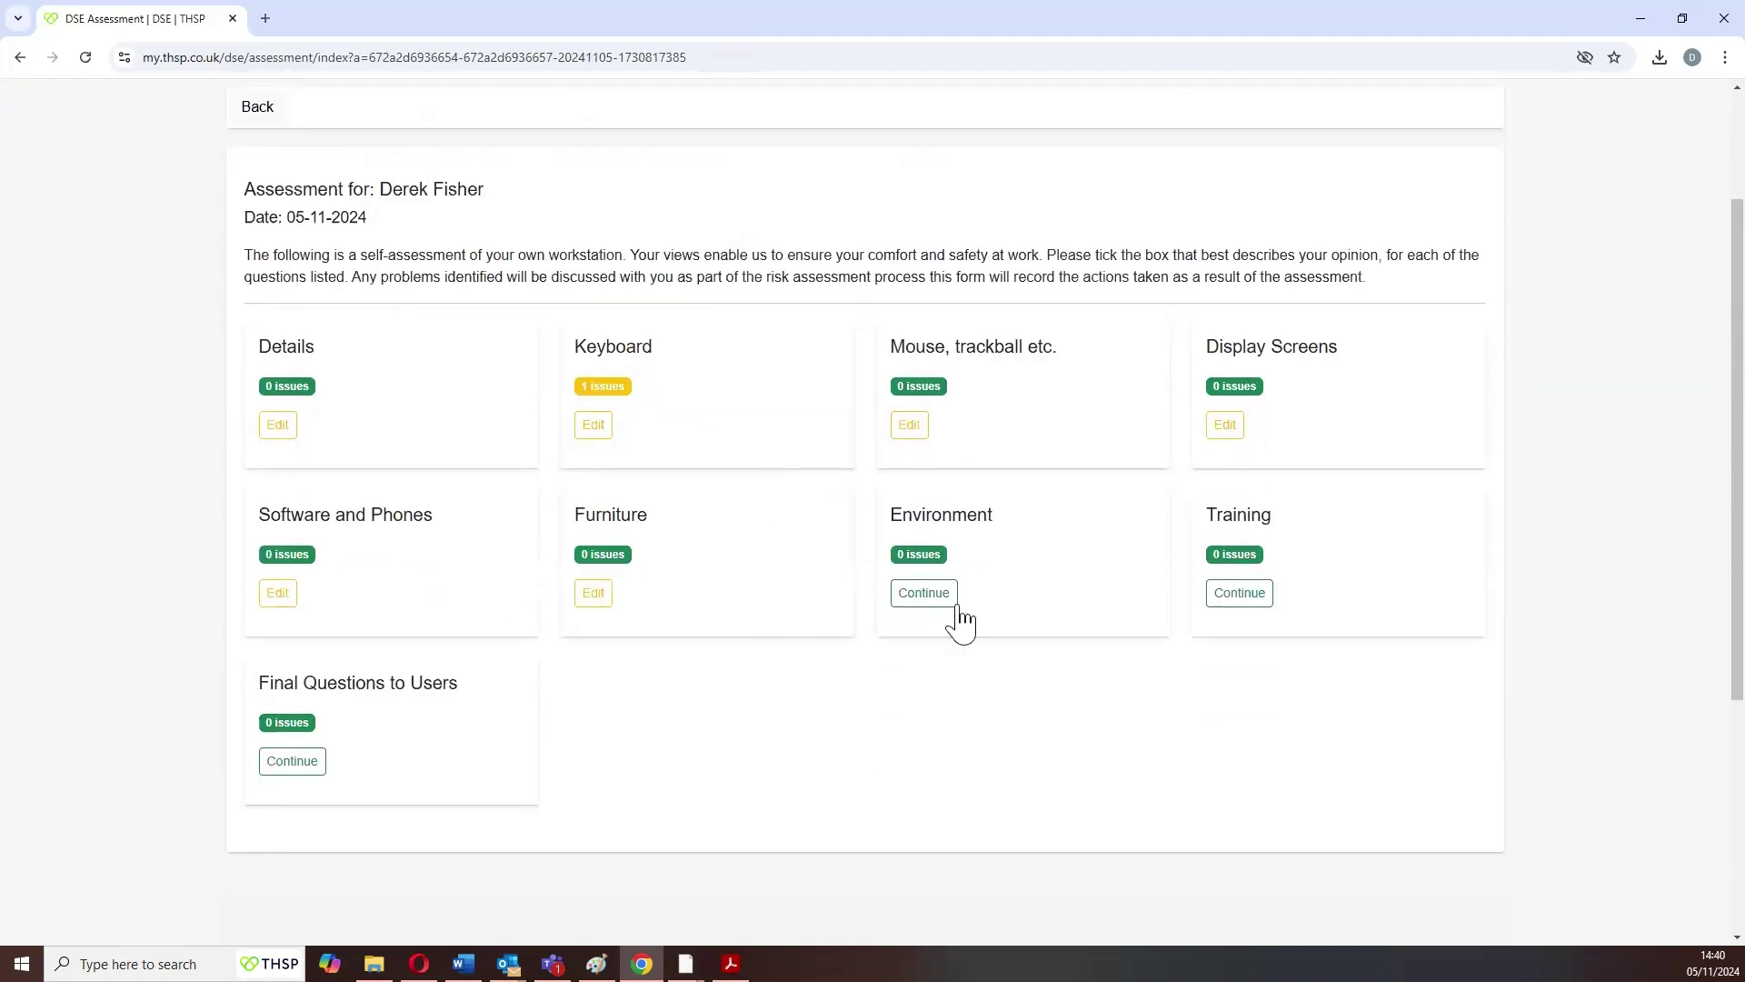
click(927, 595)
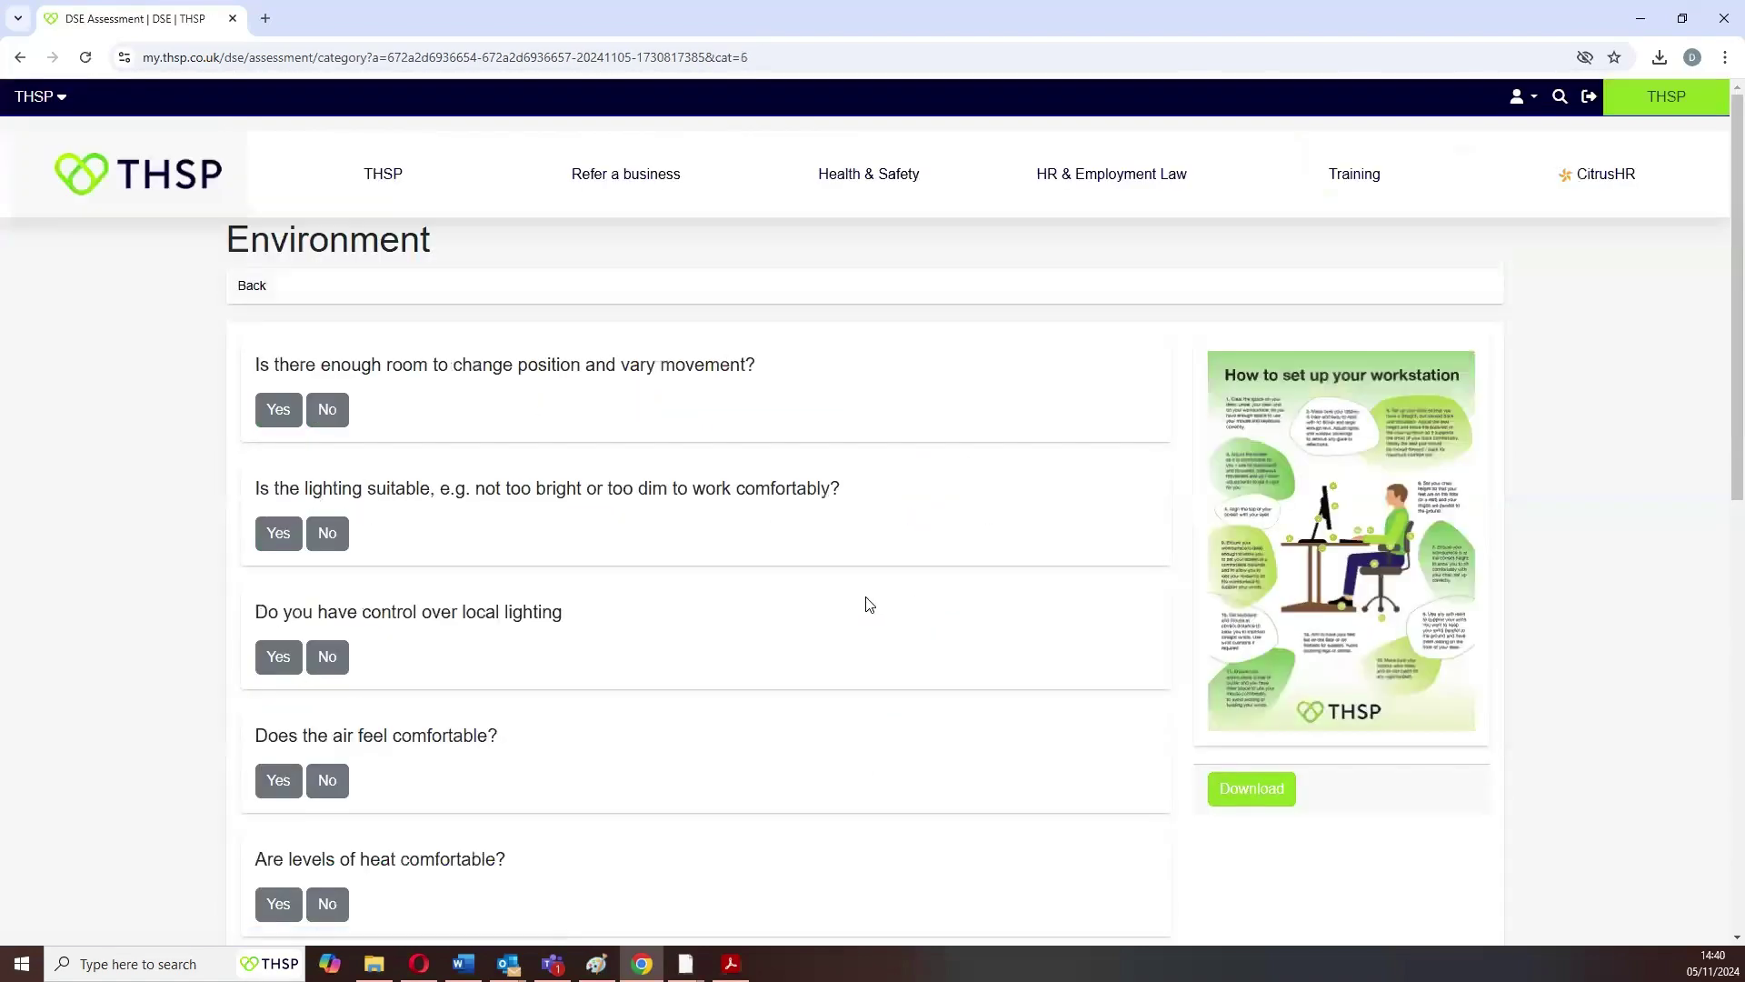
click(281, 411)
click(279, 534)
scroll(266, 491, down, 2)
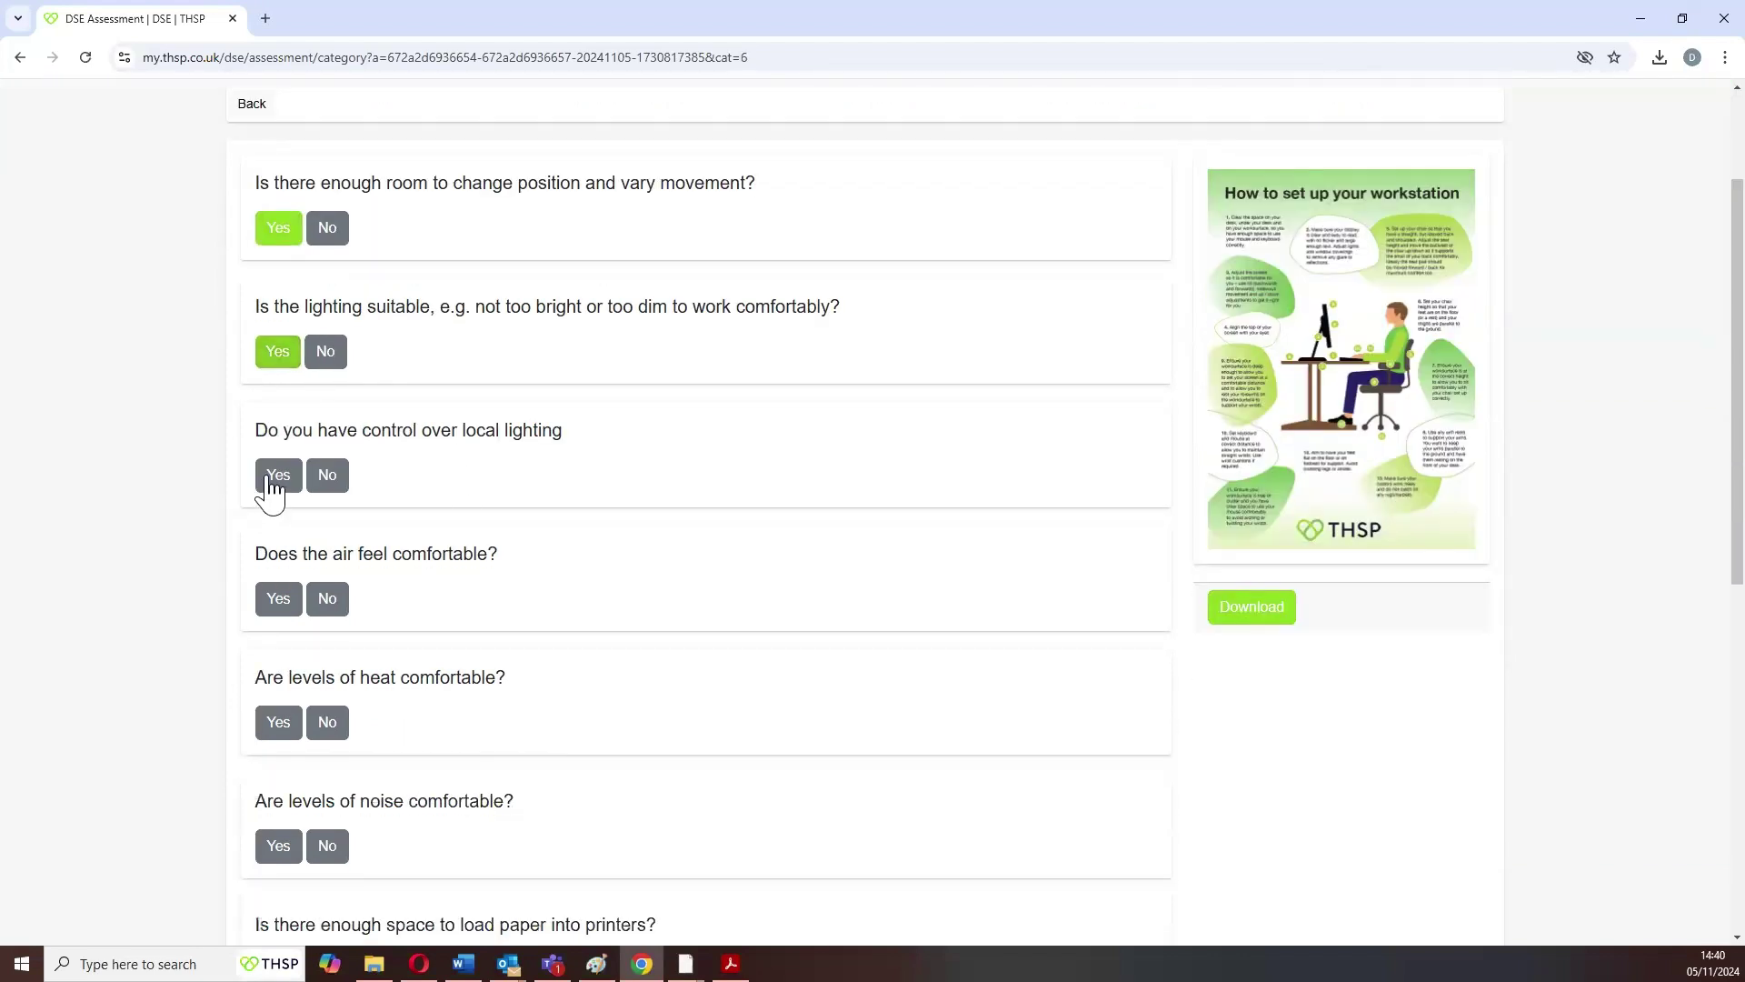
click(266, 479)
click(271, 600)
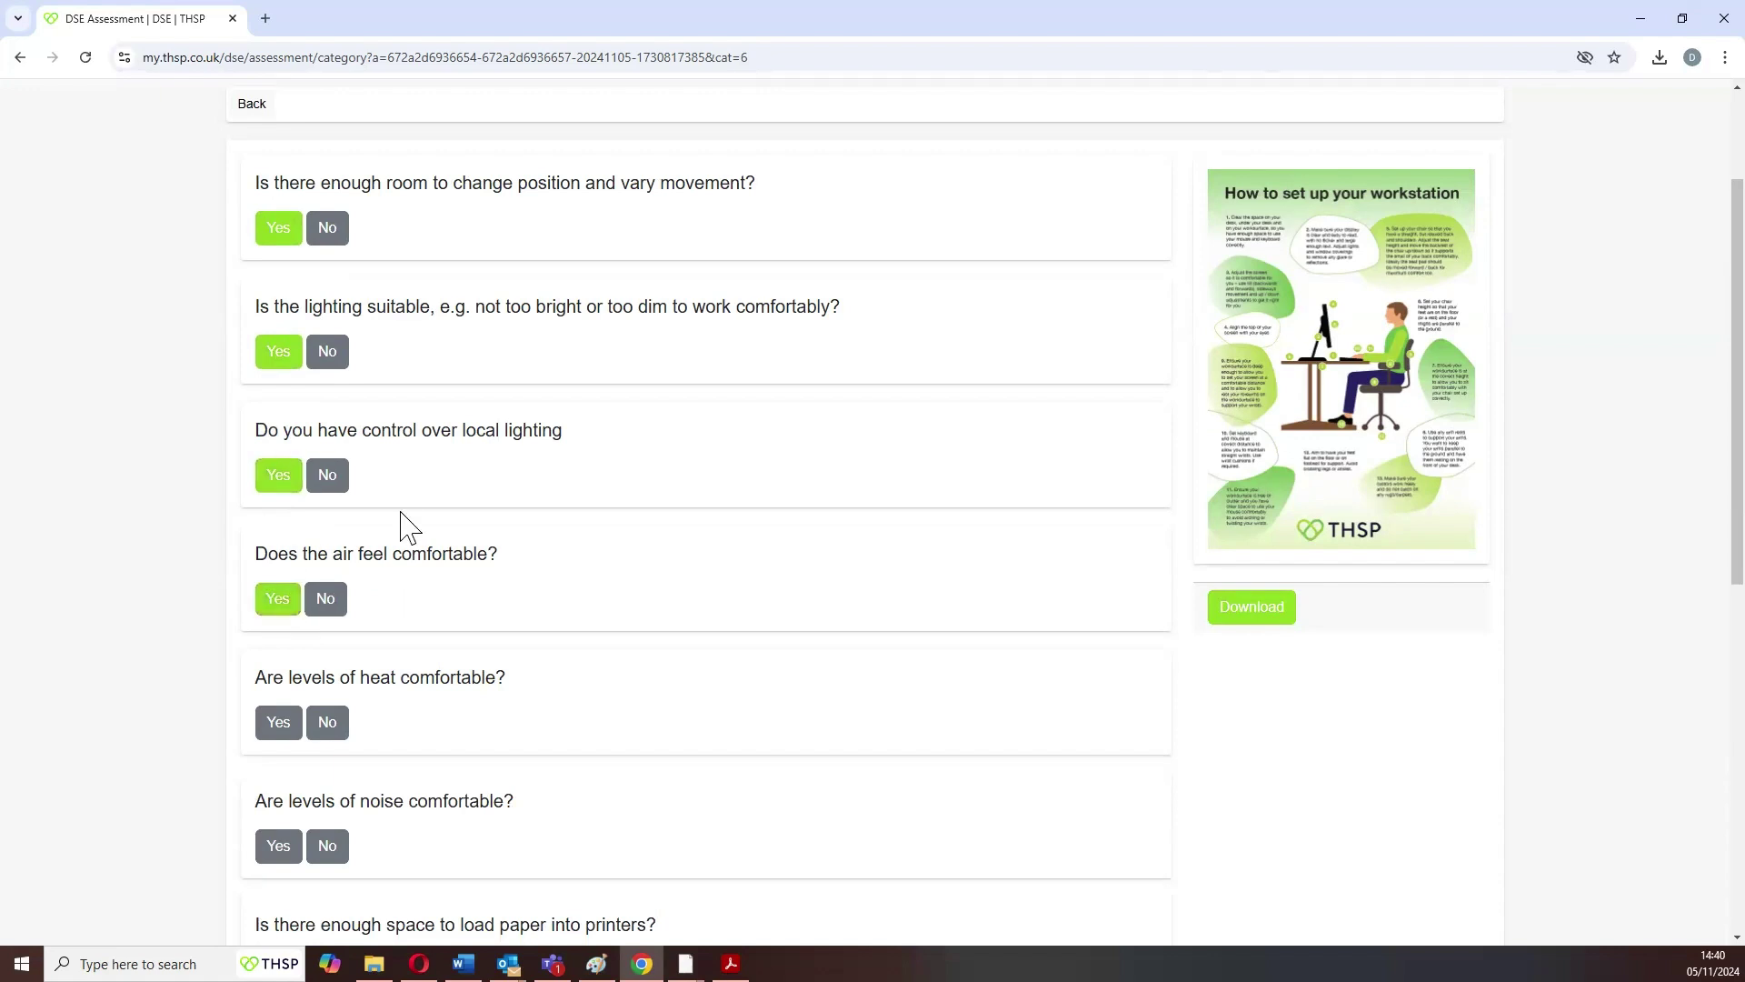
Answer Yes to heat and noise comfort, N/A to printer paper space and shelf access, and submit the Environment section.
scroll(405, 524, down, 3)
click(278, 449)
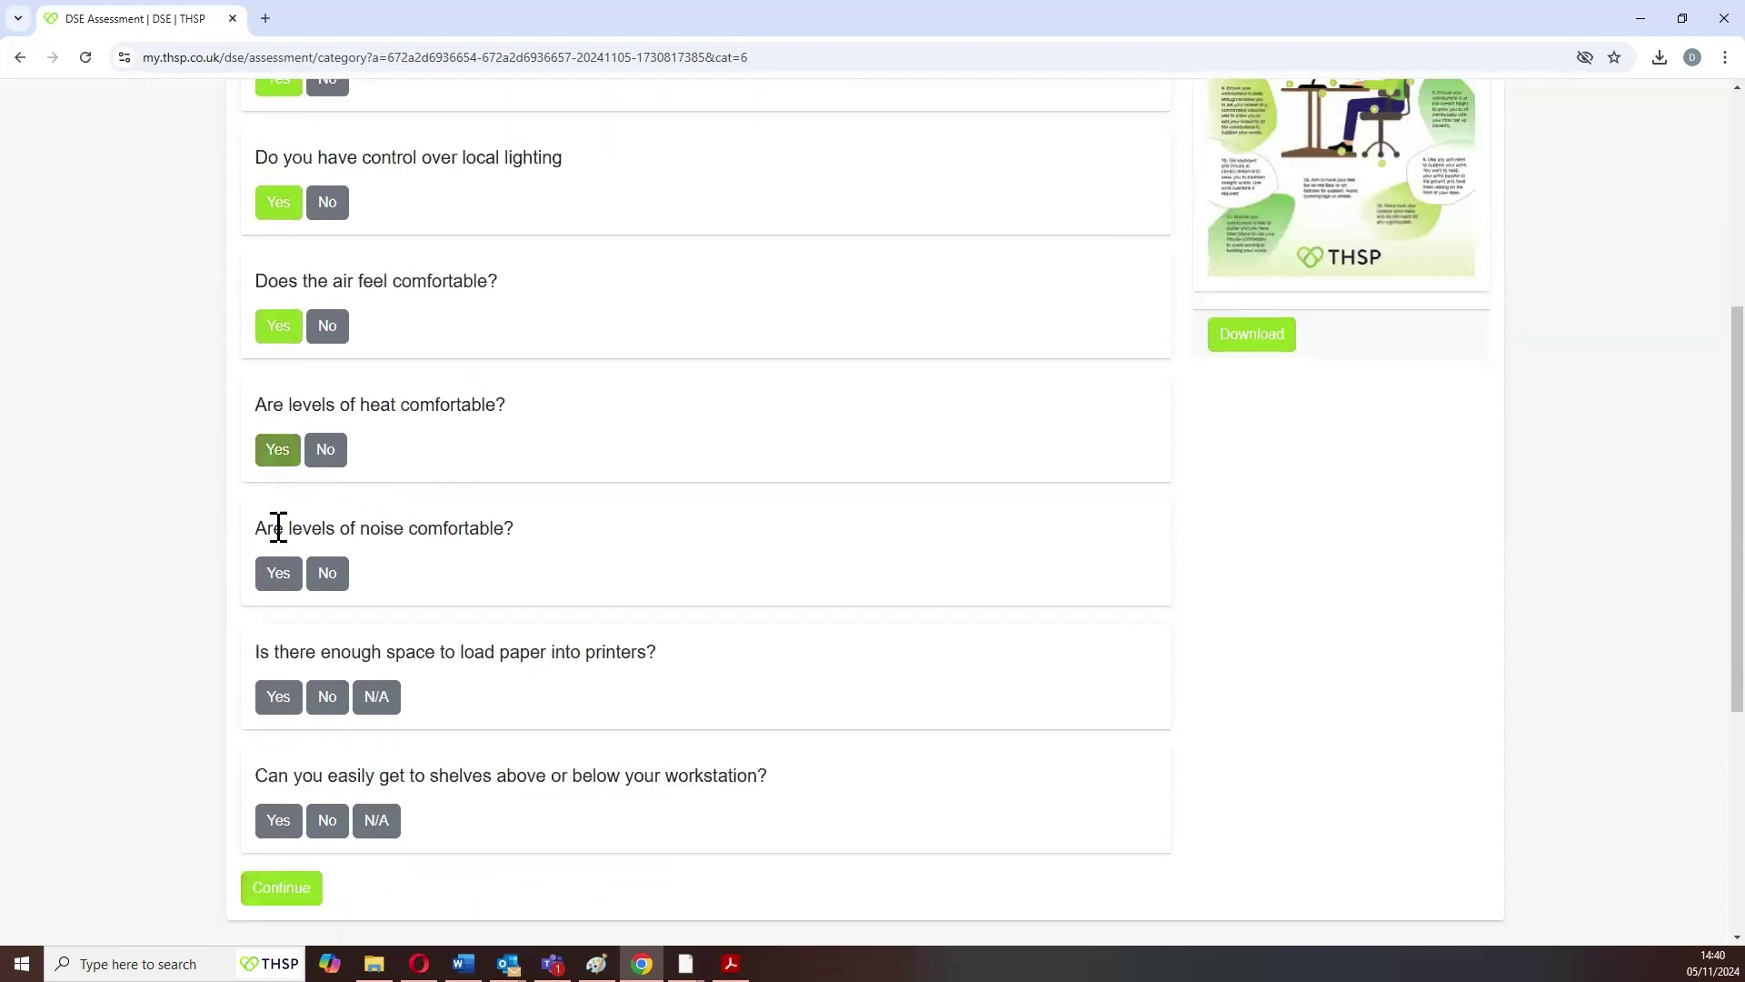
click(278, 573)
scroll(278, 572, down, 2)
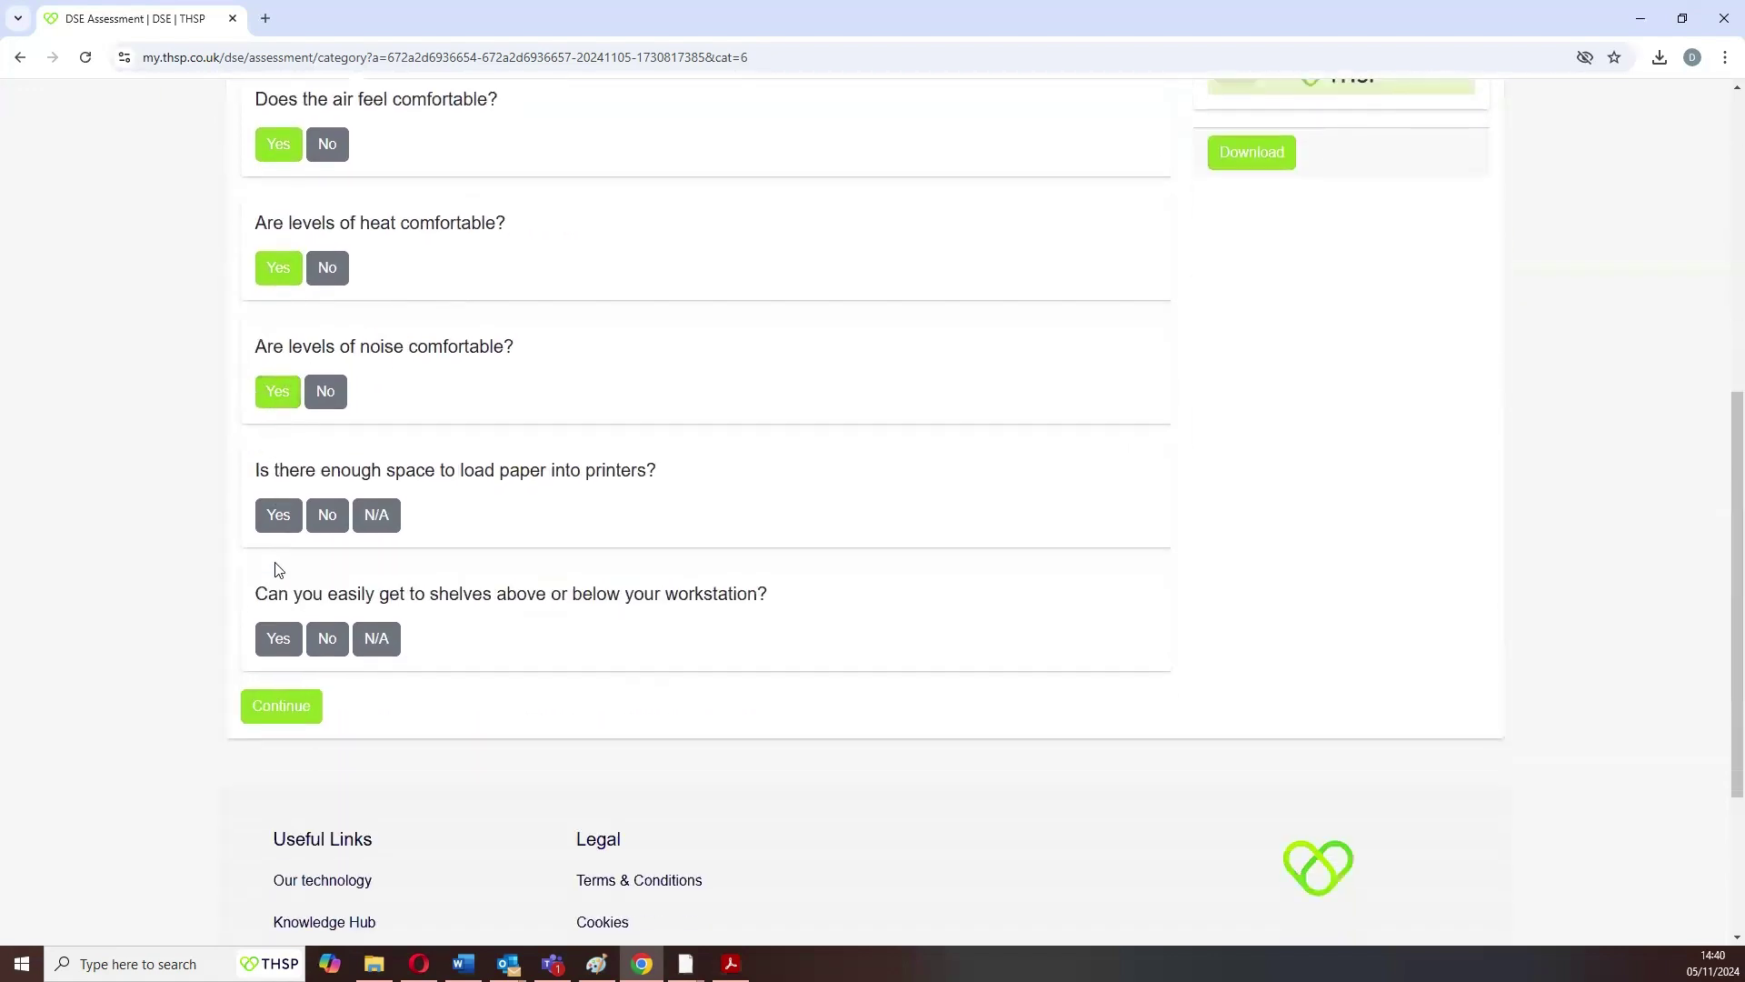
click(368, 523)
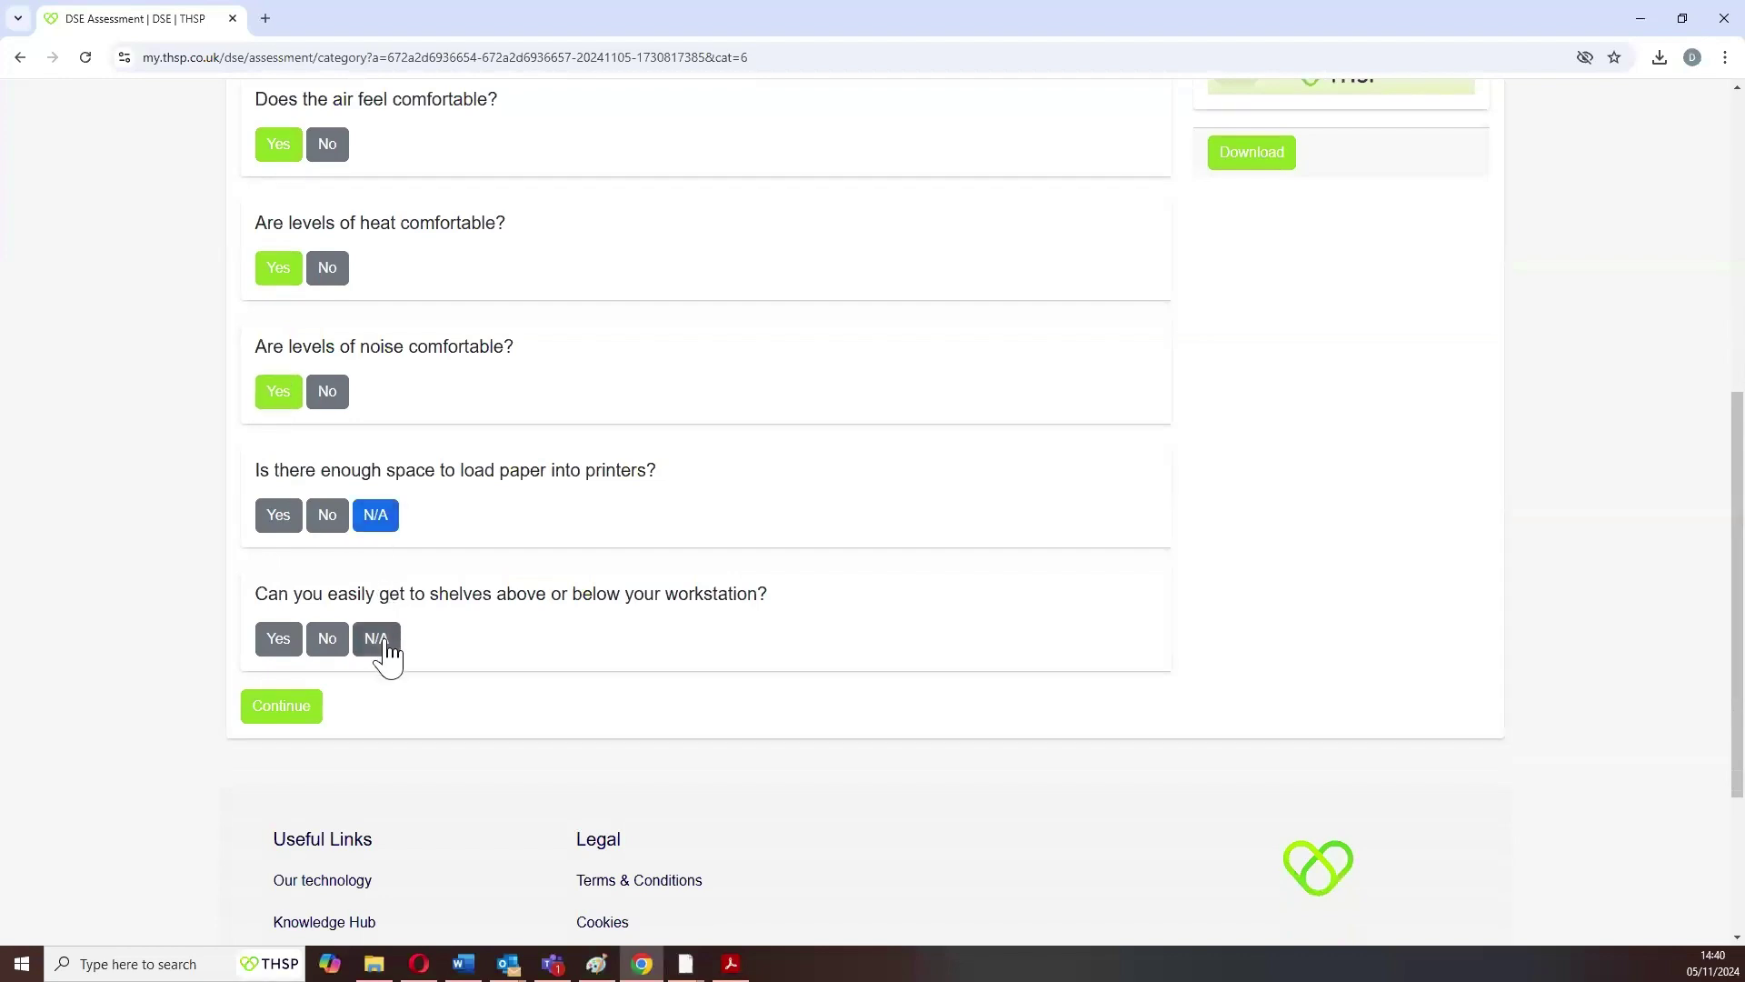
click(382, 644)
click(303, 713)
In the Training section, answer Yes to workstation training, software training and knowing who to ask for help, and submit the section.
scroll(870, 710, down, 3)
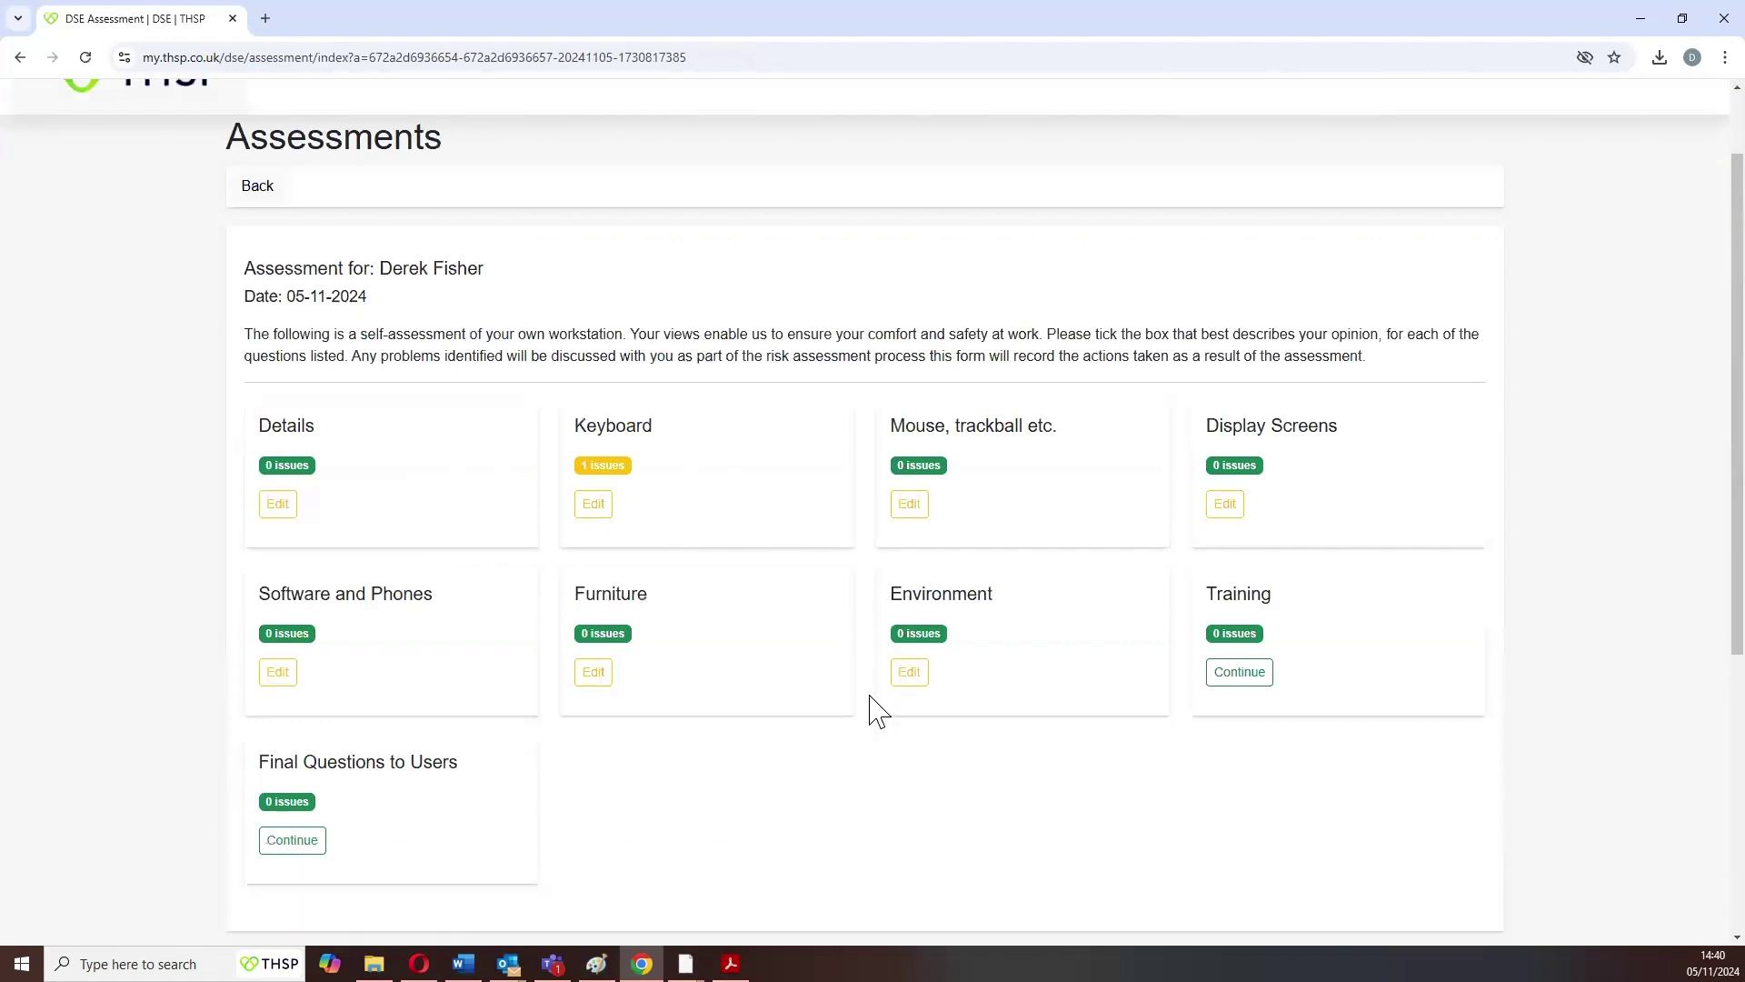
click(1231, 508)
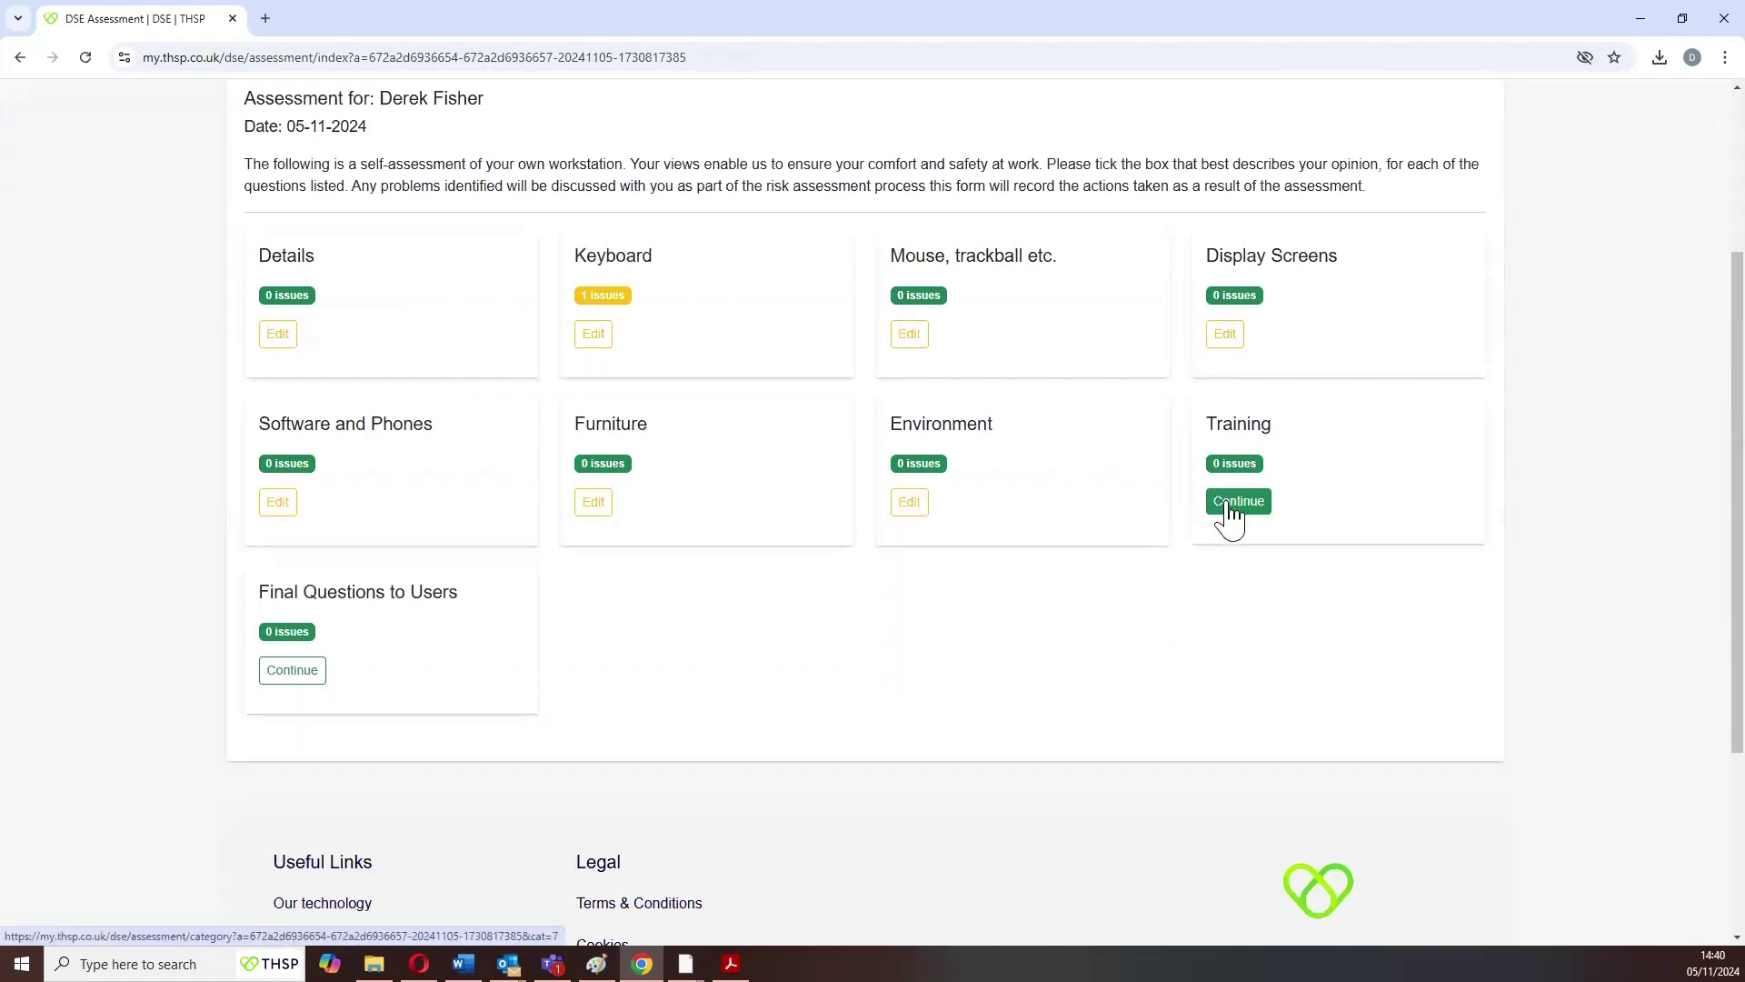
scroll(691, 525, down, 1)
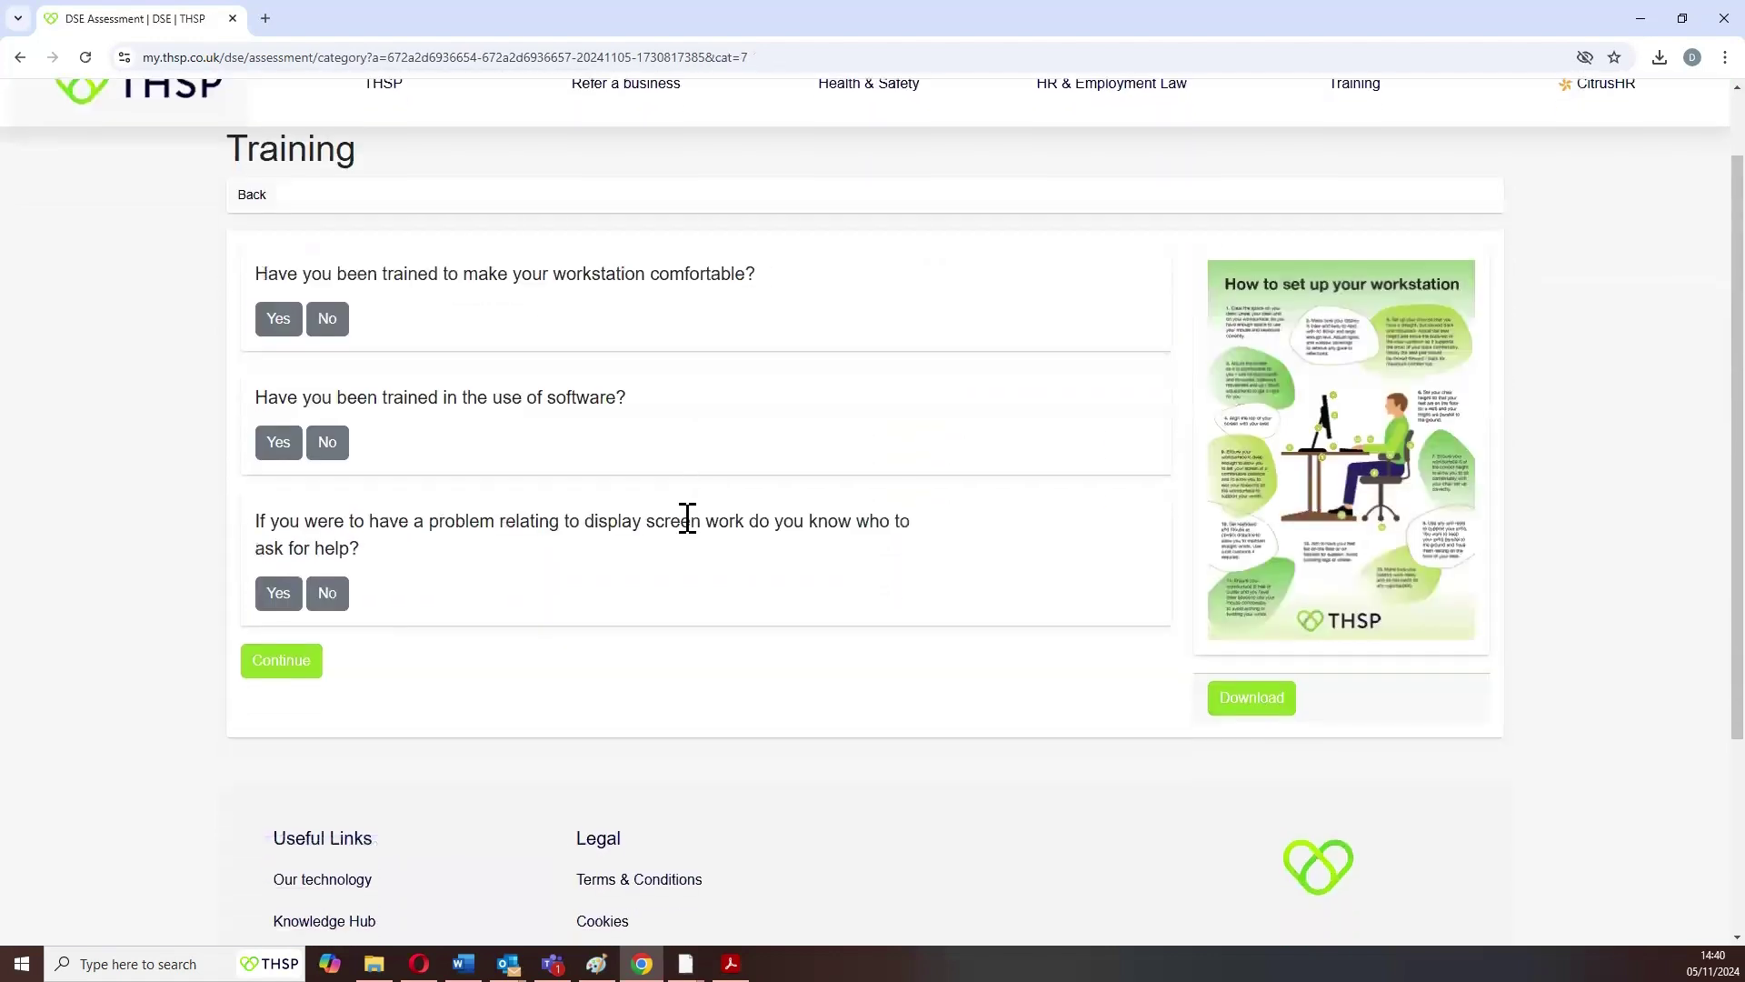
click(277, 326)
click(277, 444)
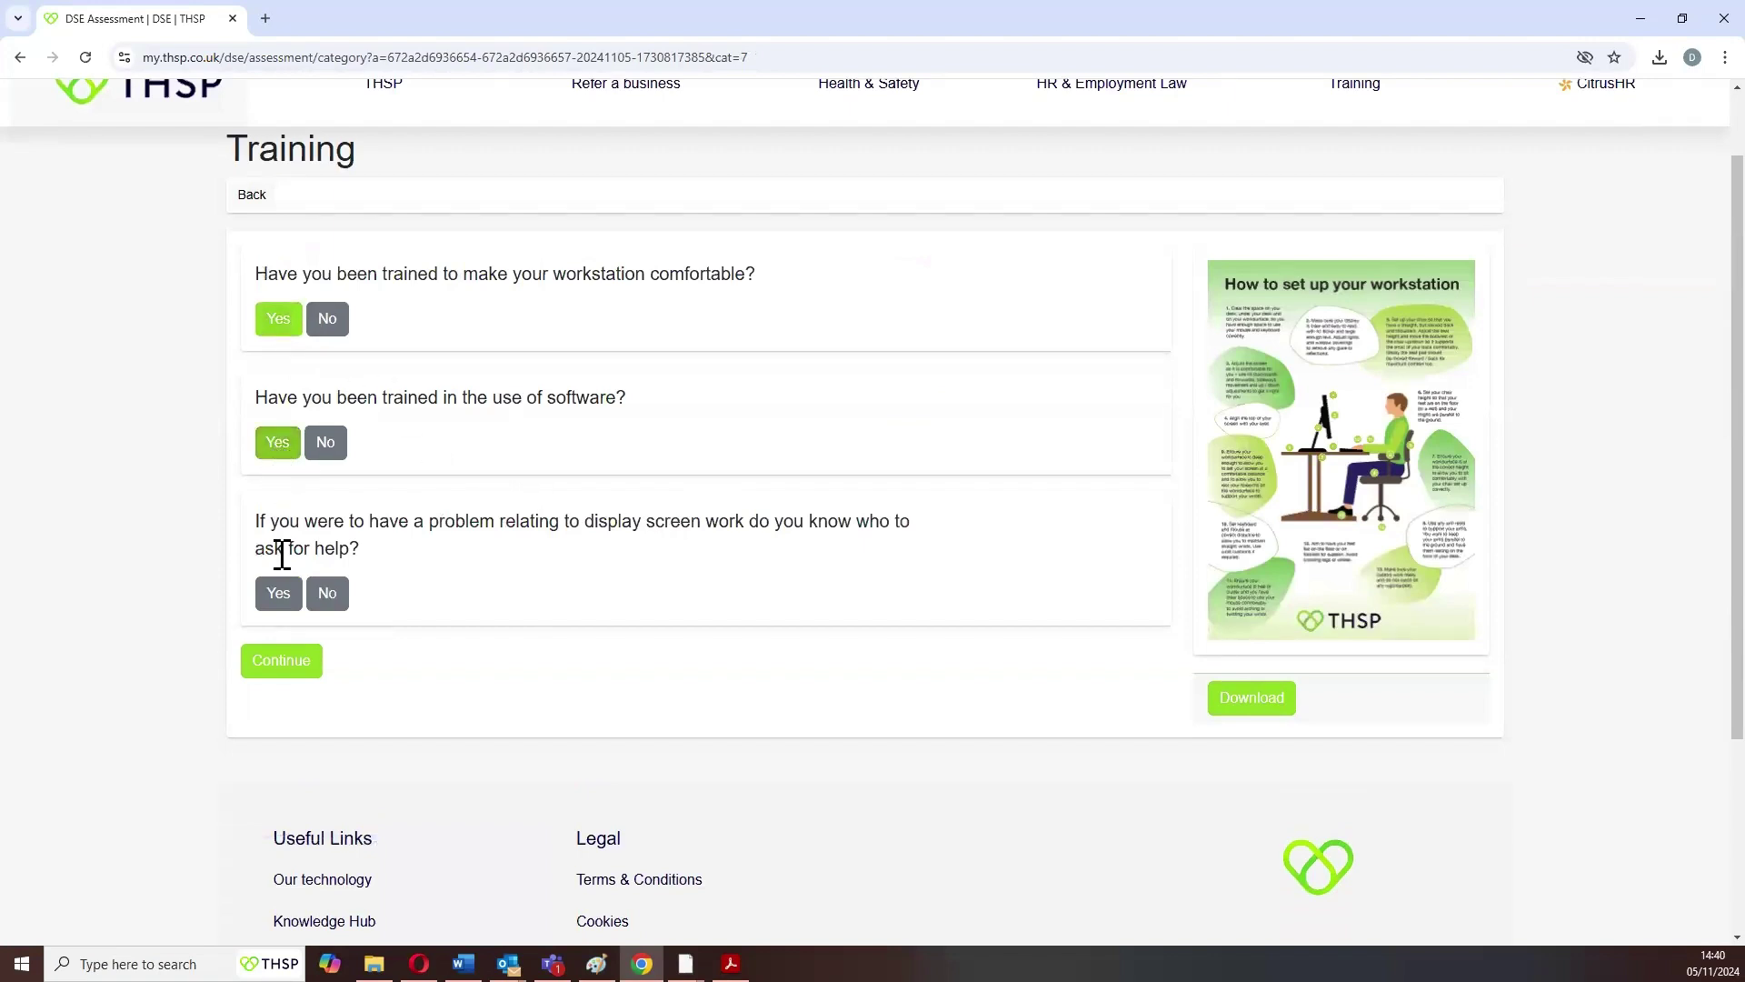
click(277, 592)
click(280, 661)
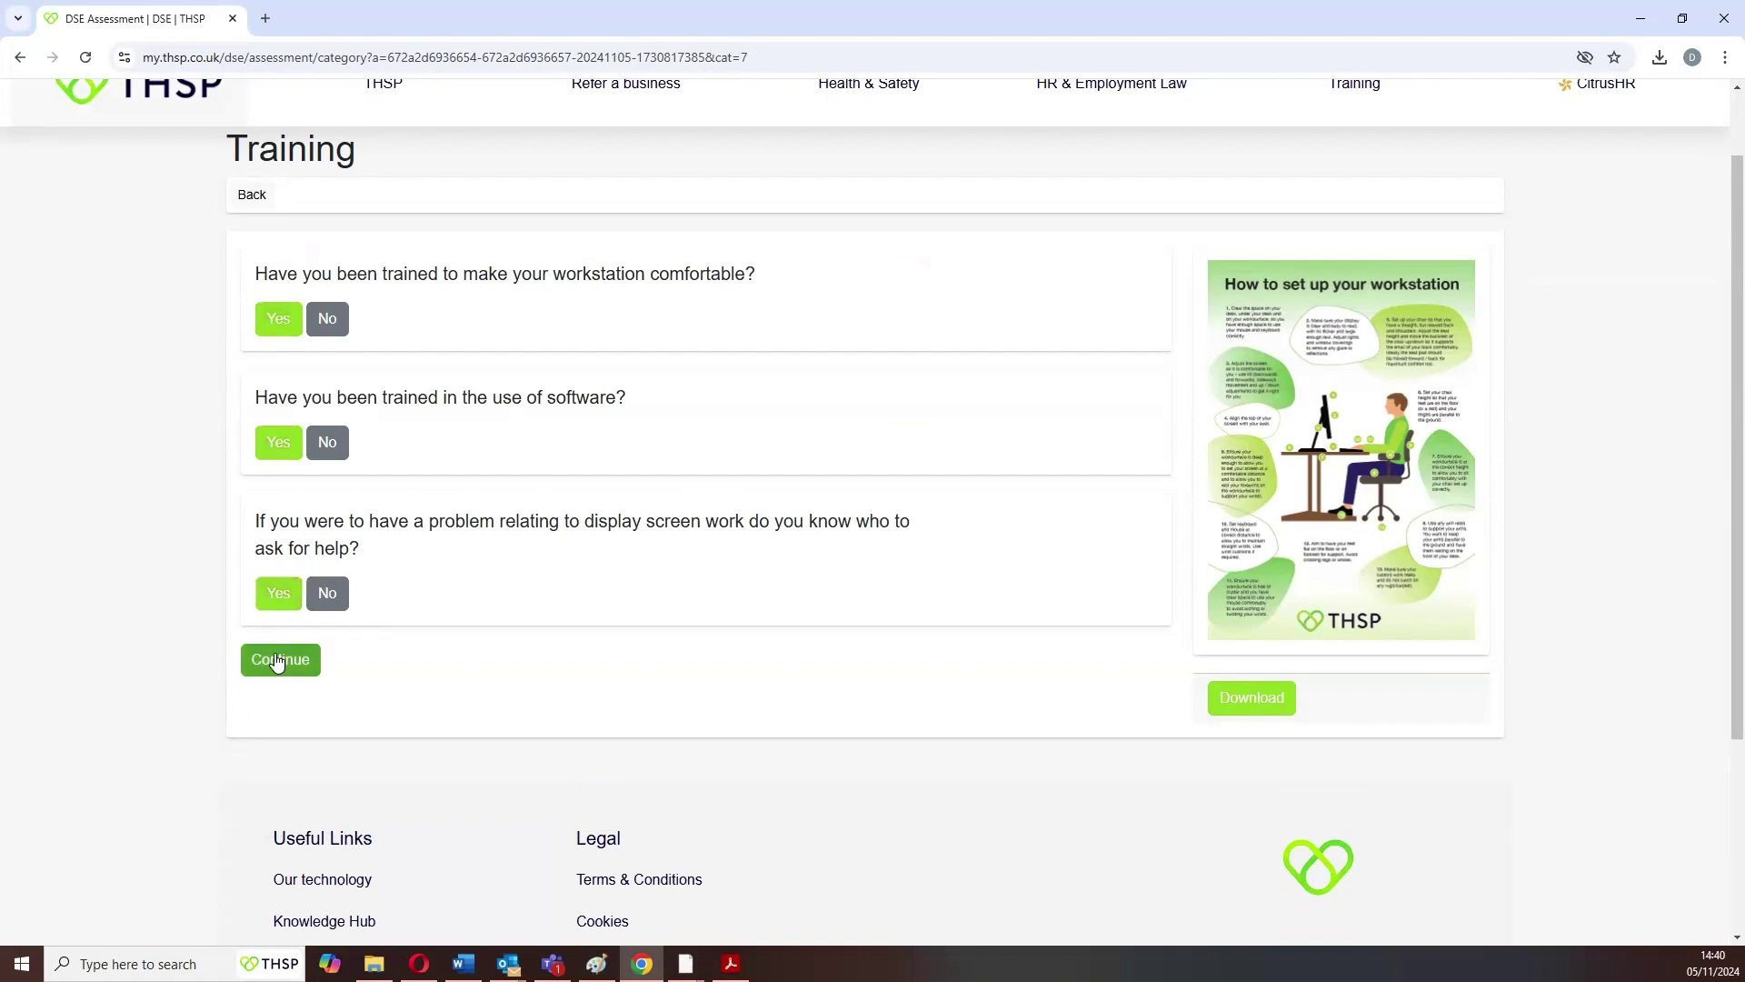
In Final Questions to Users, answer No to discomfort or symptoms and Yes to problems covered, eyesight testing advice and regular breaks; submit the section.
scroll(408, 618, down, 3)
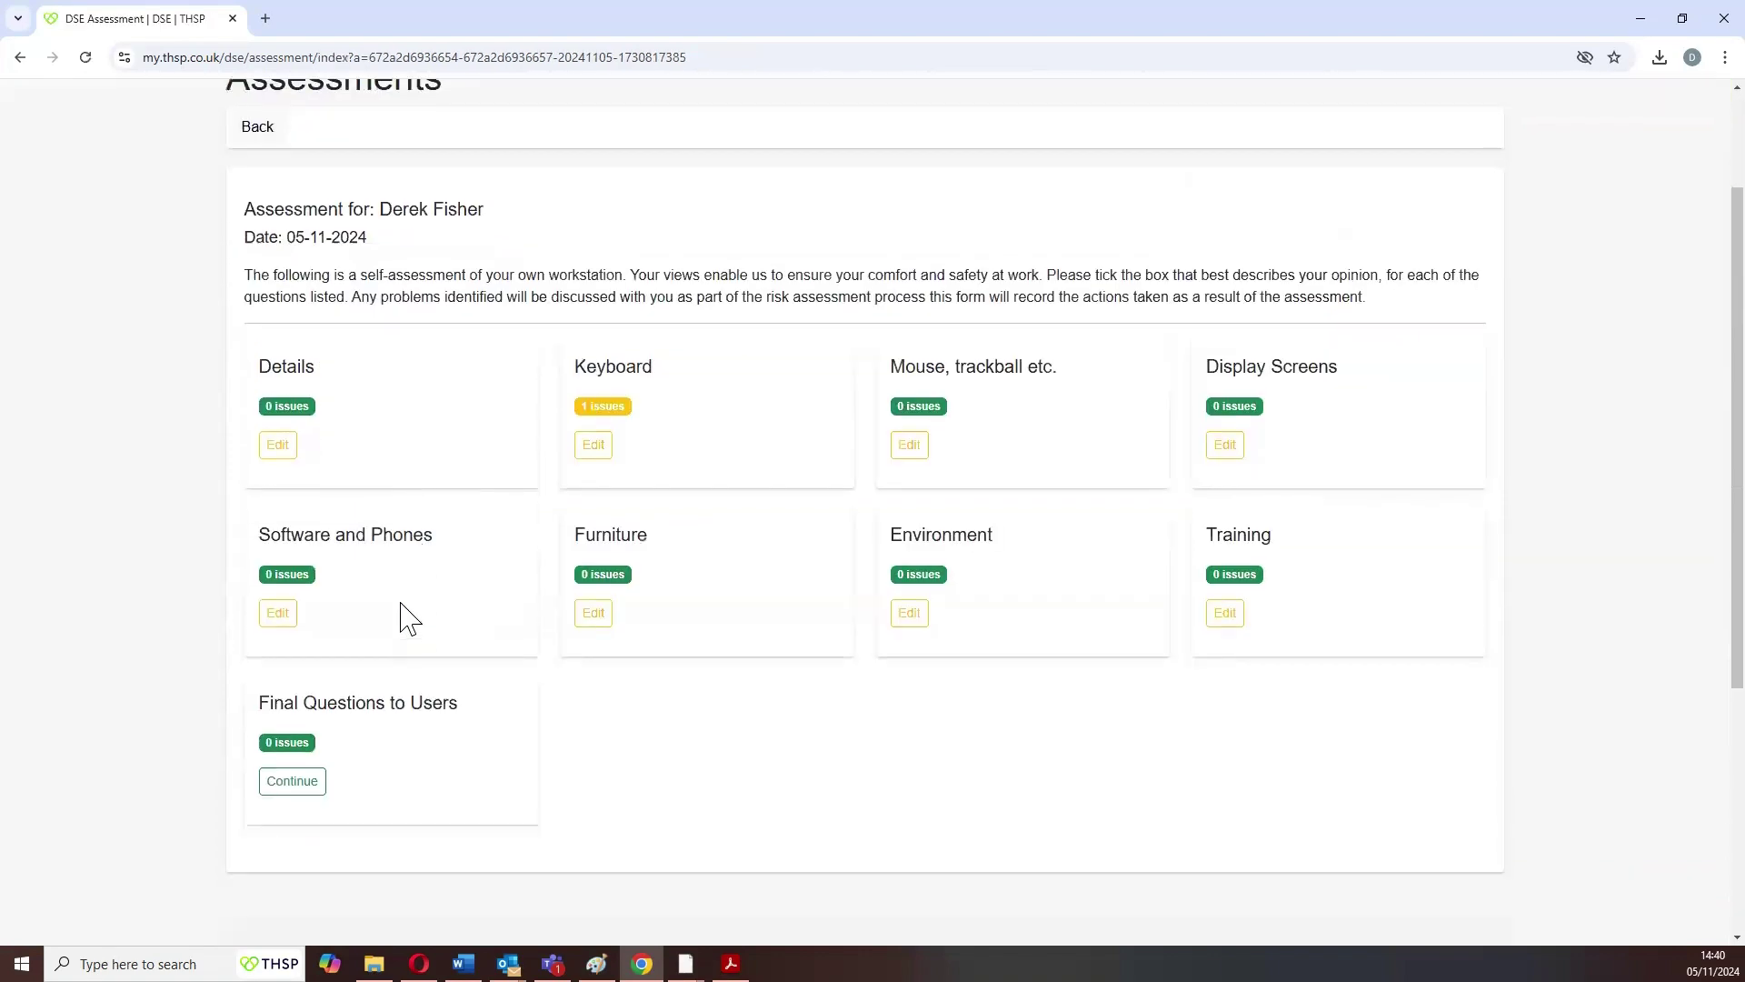
click(291, 673)
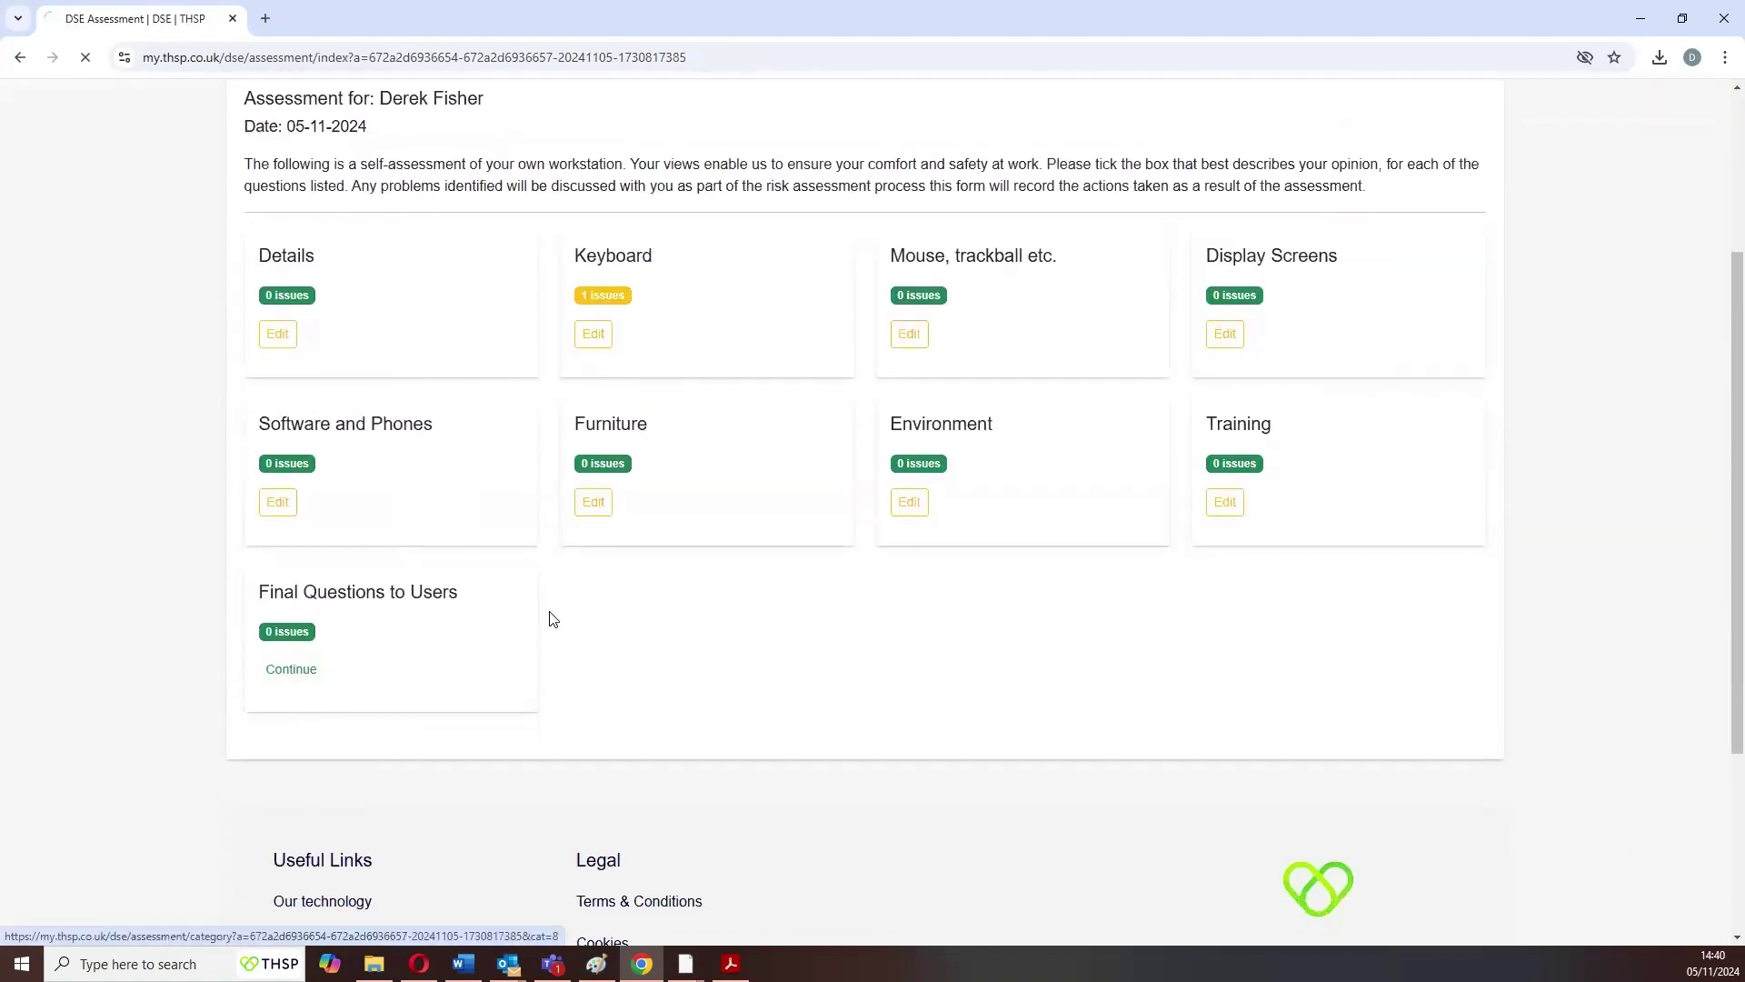
scroll(468, 562, down, 2)
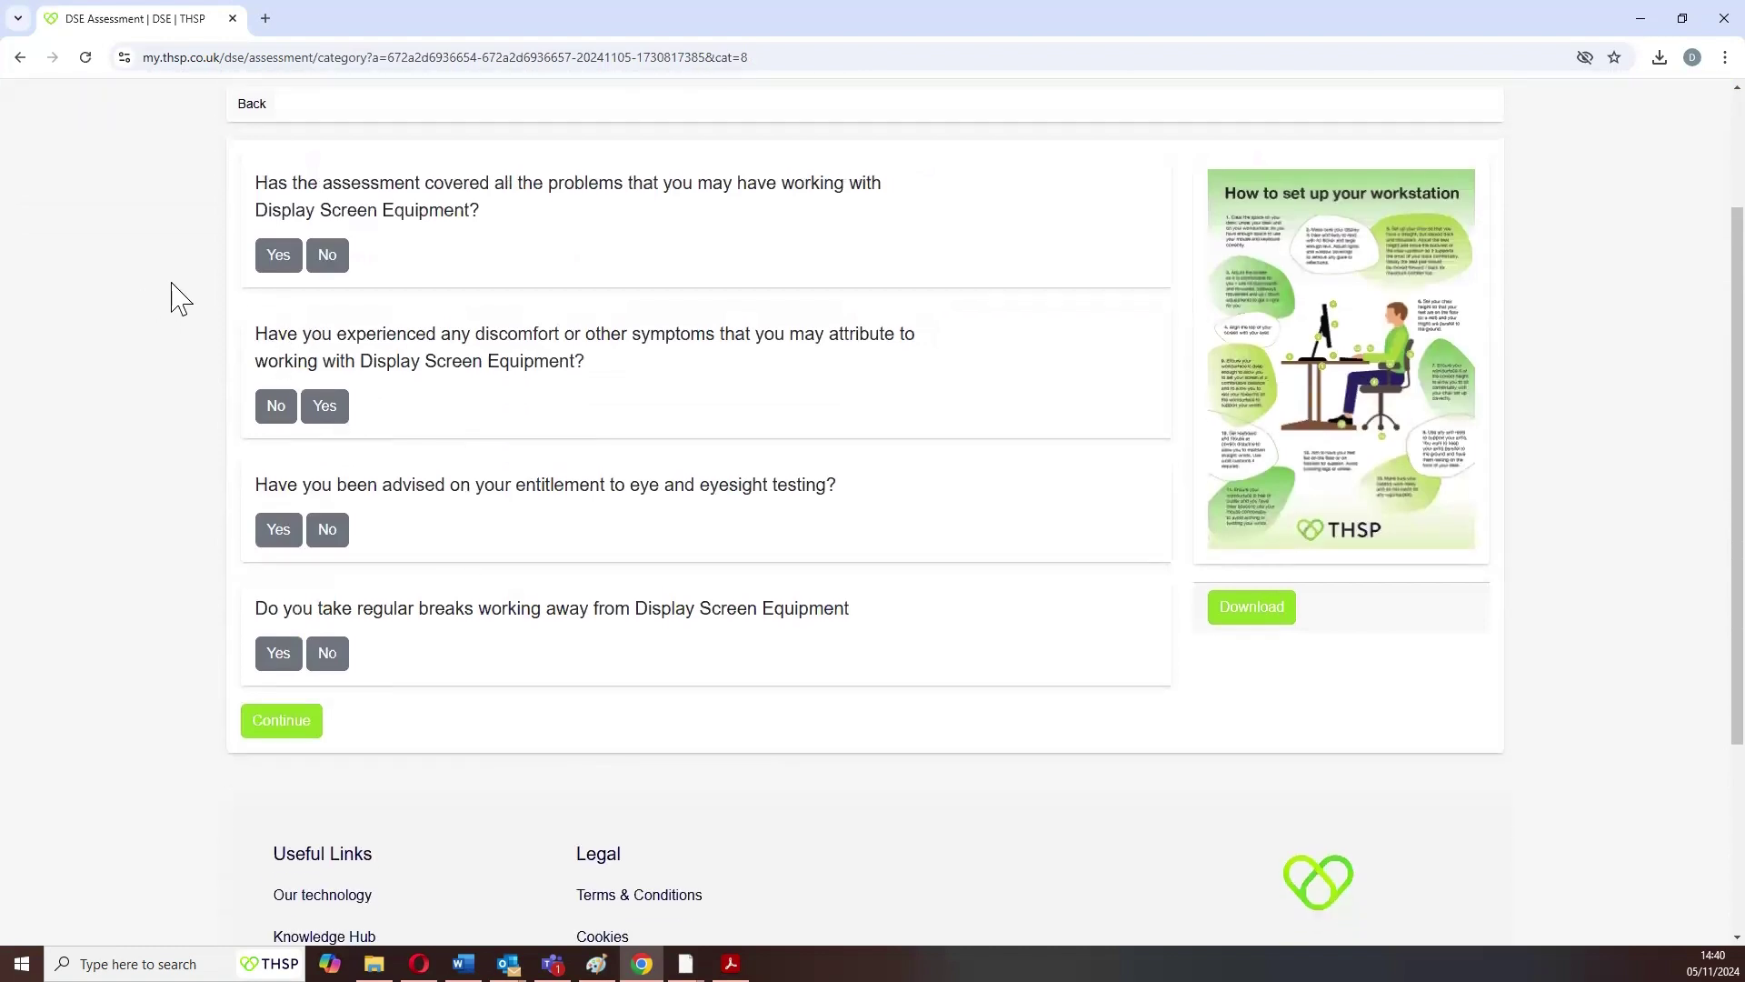
click(277, 254)
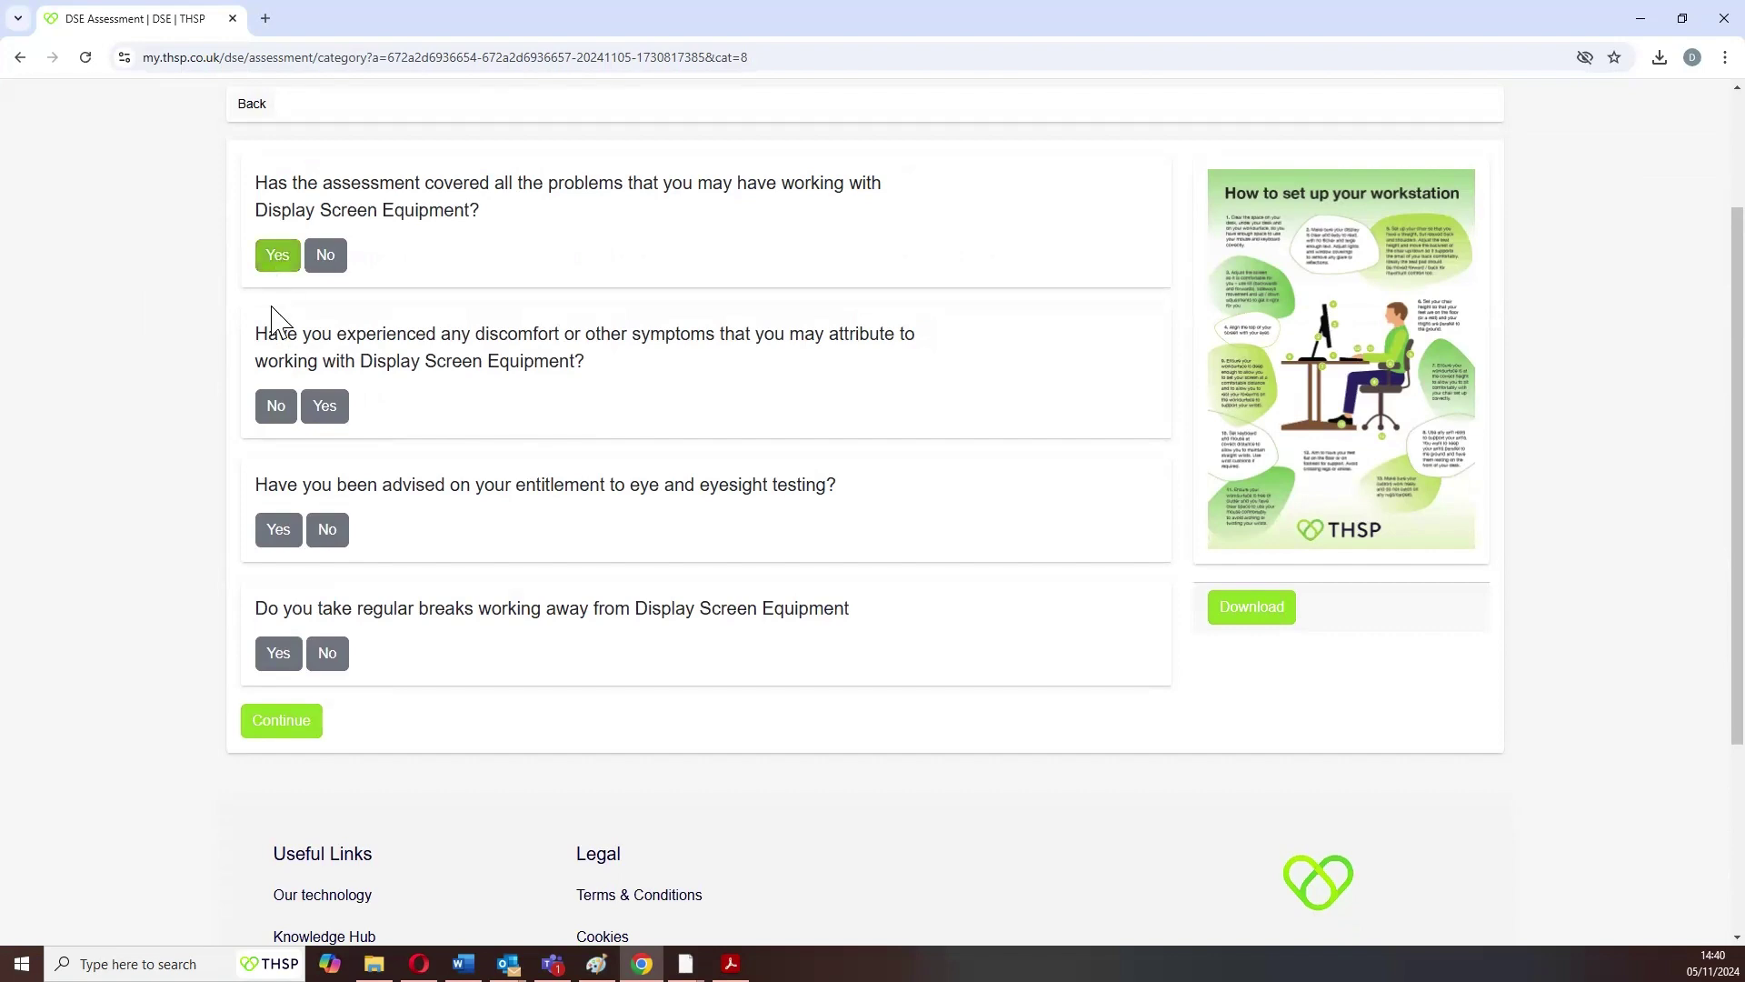
click(272, 407)
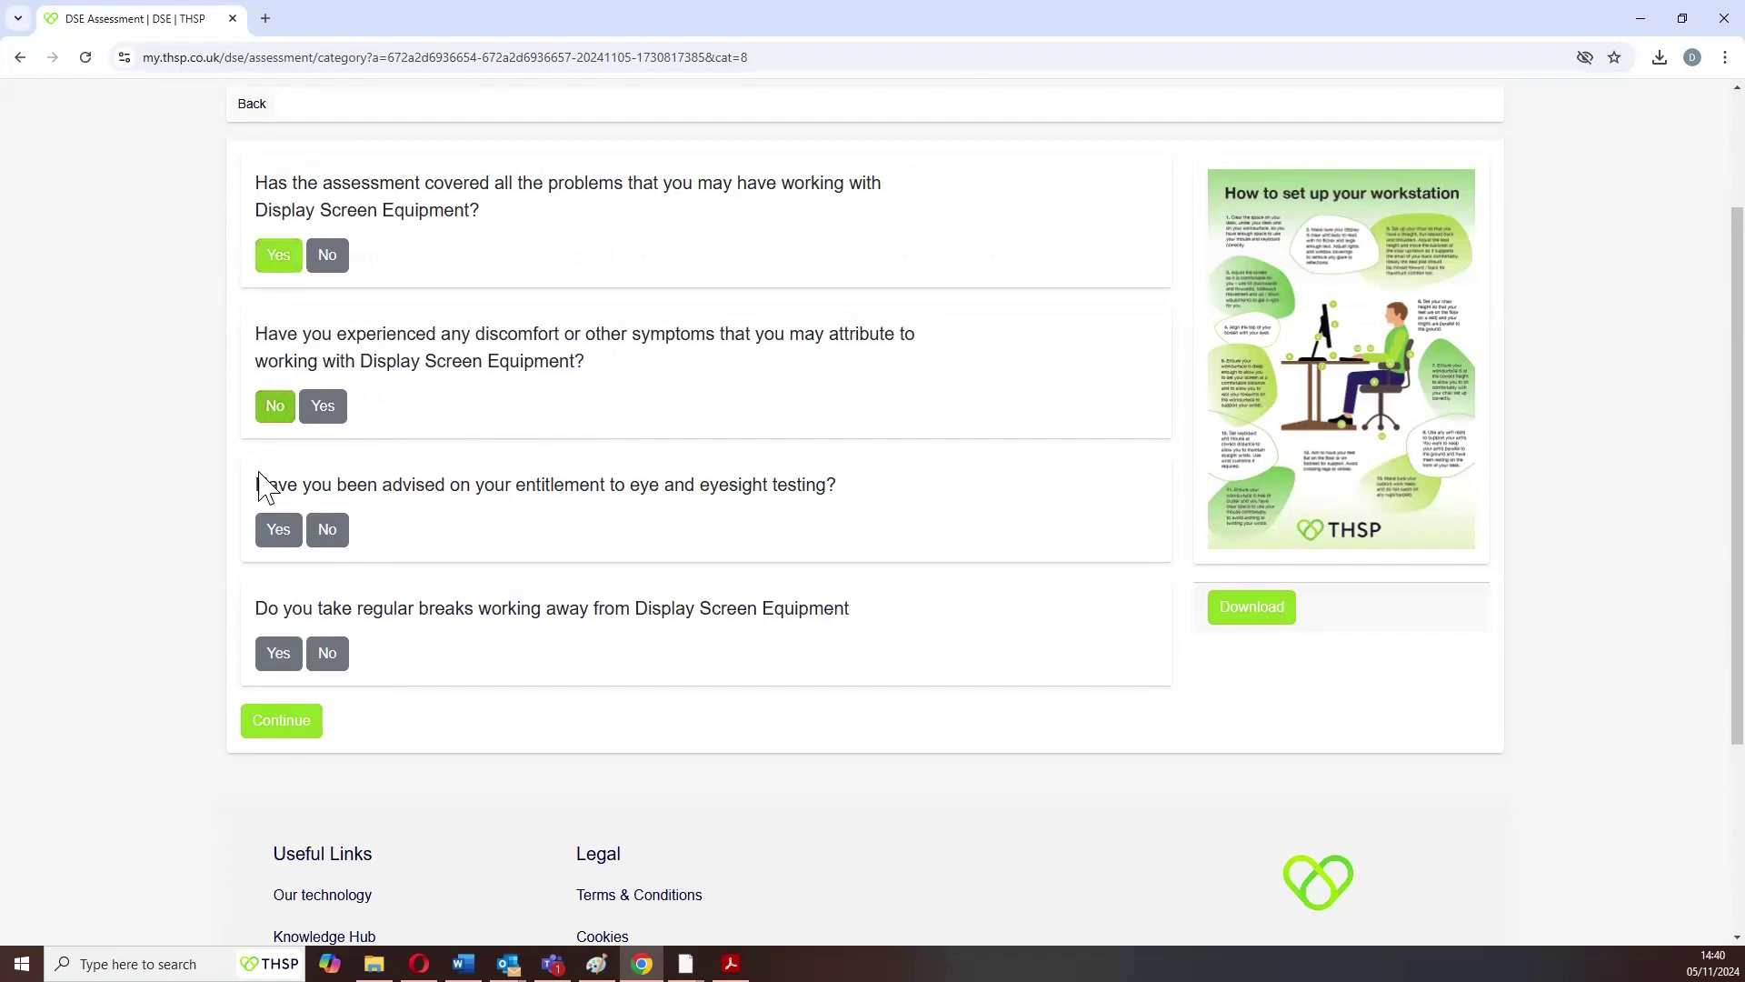
click(269, 531)
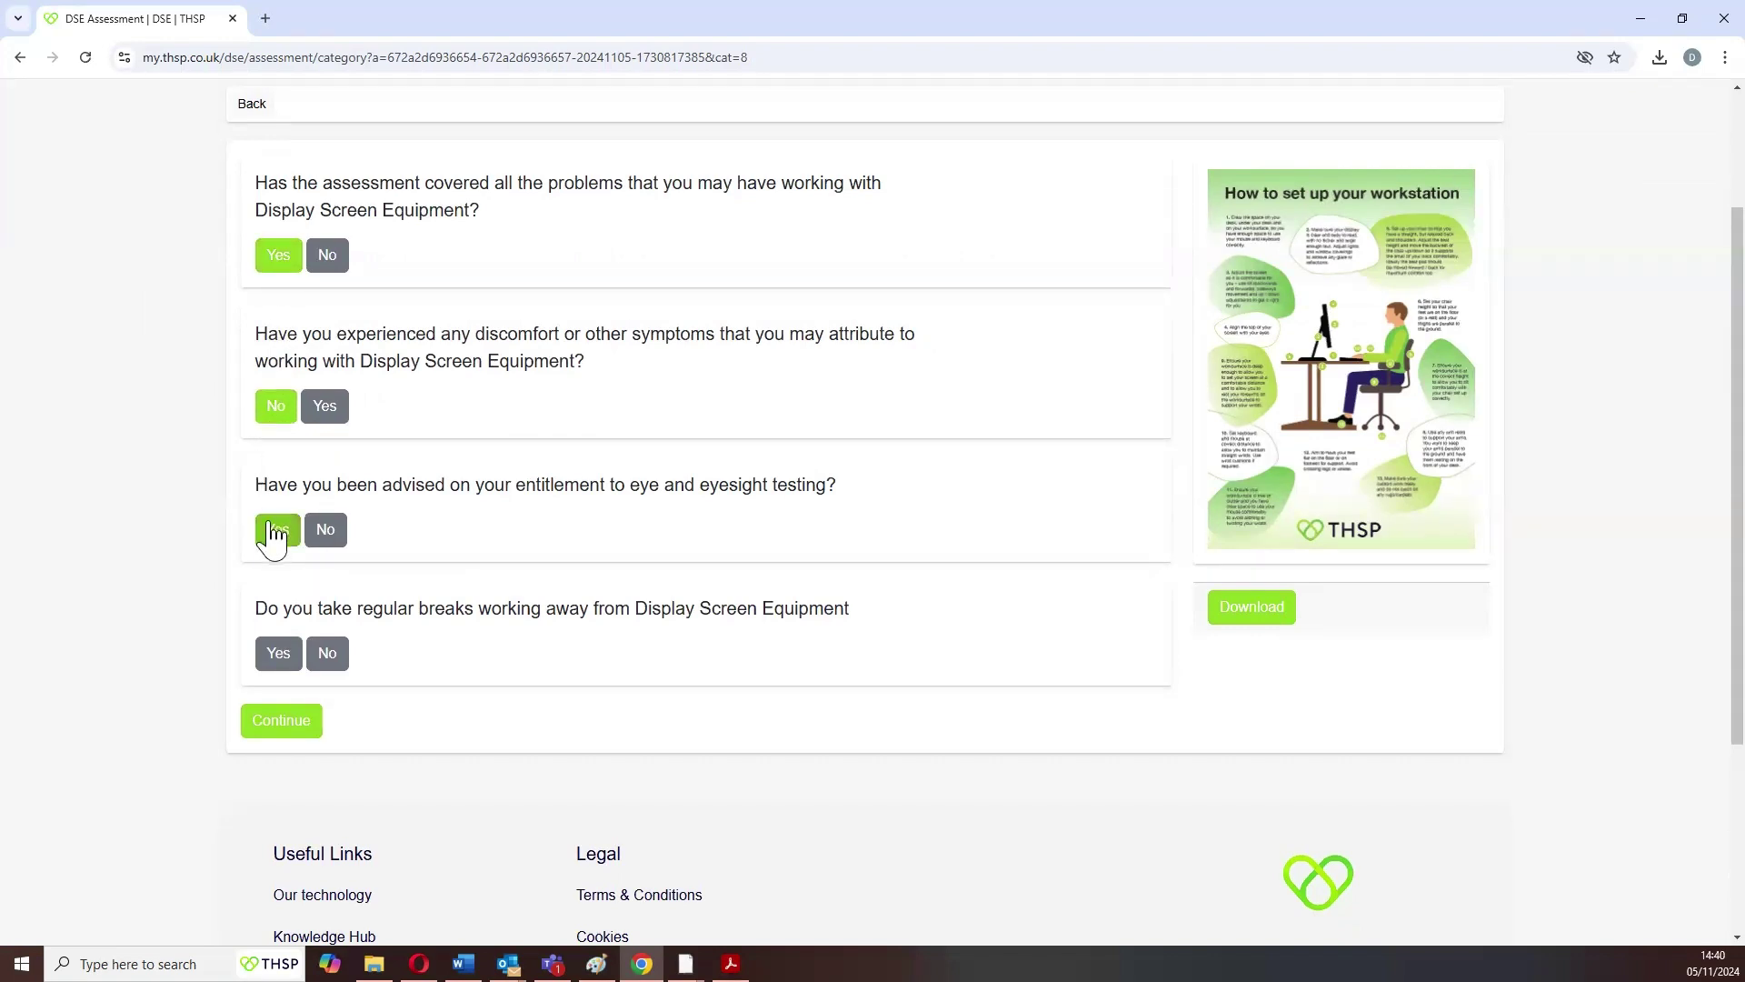
click(273, 651)
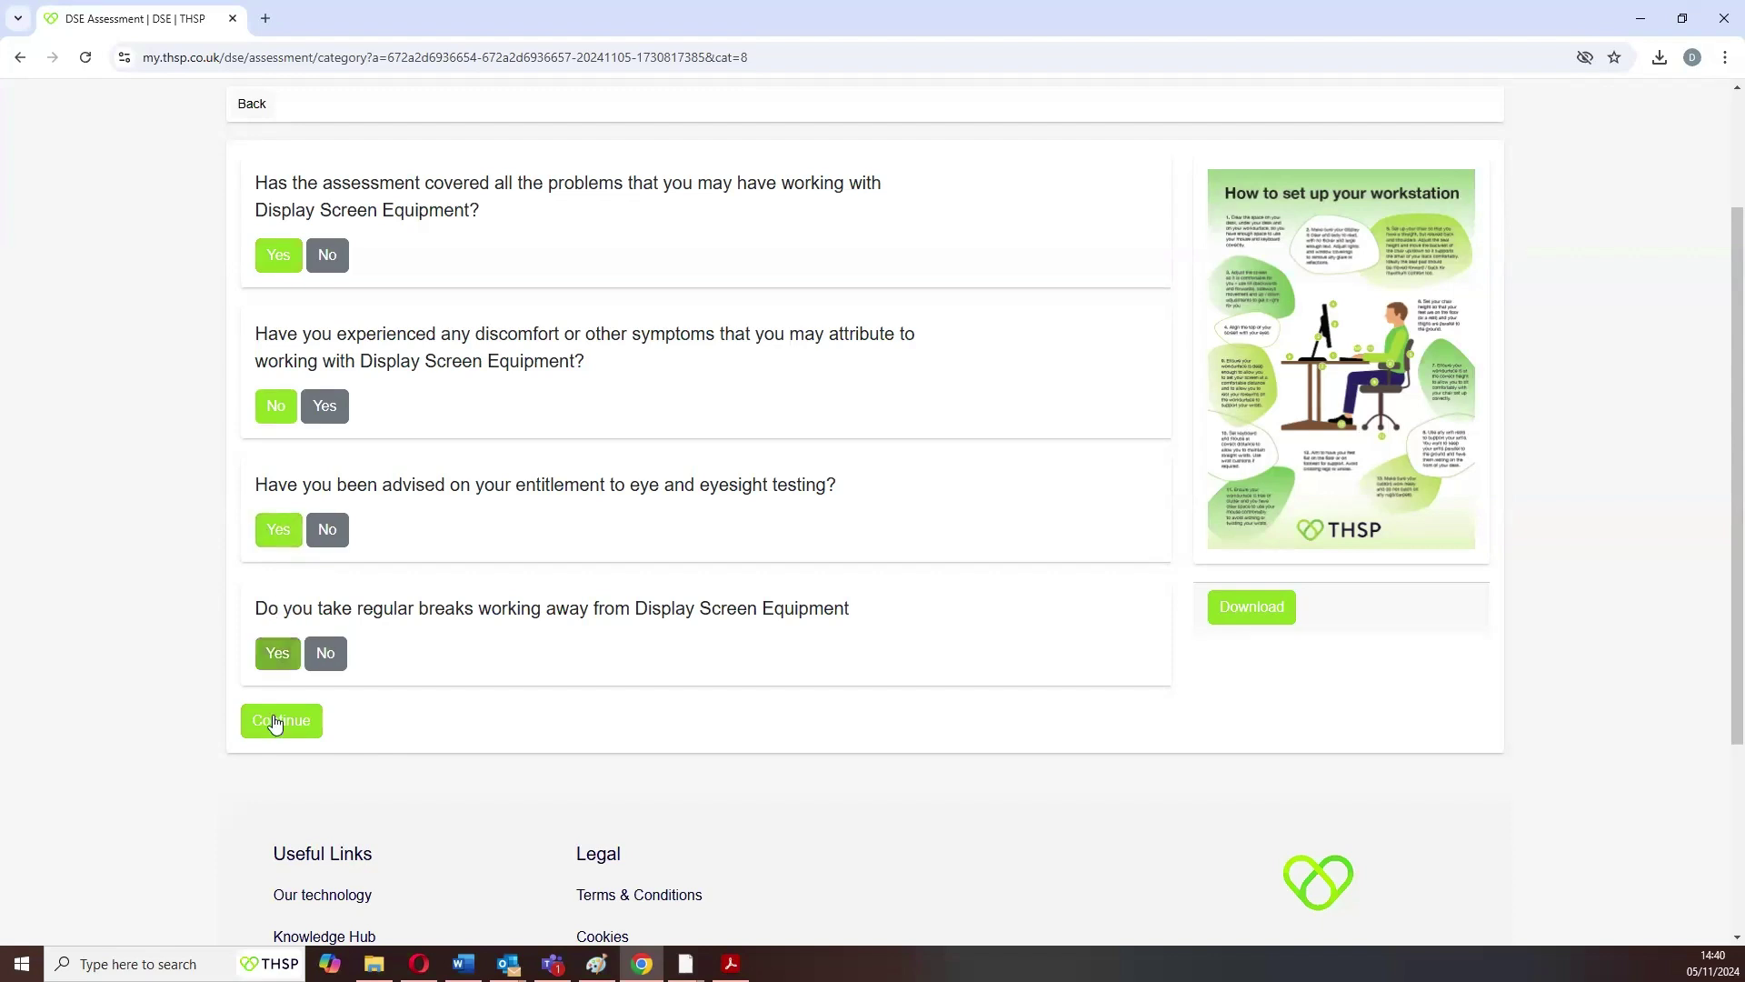
click(279, 723)
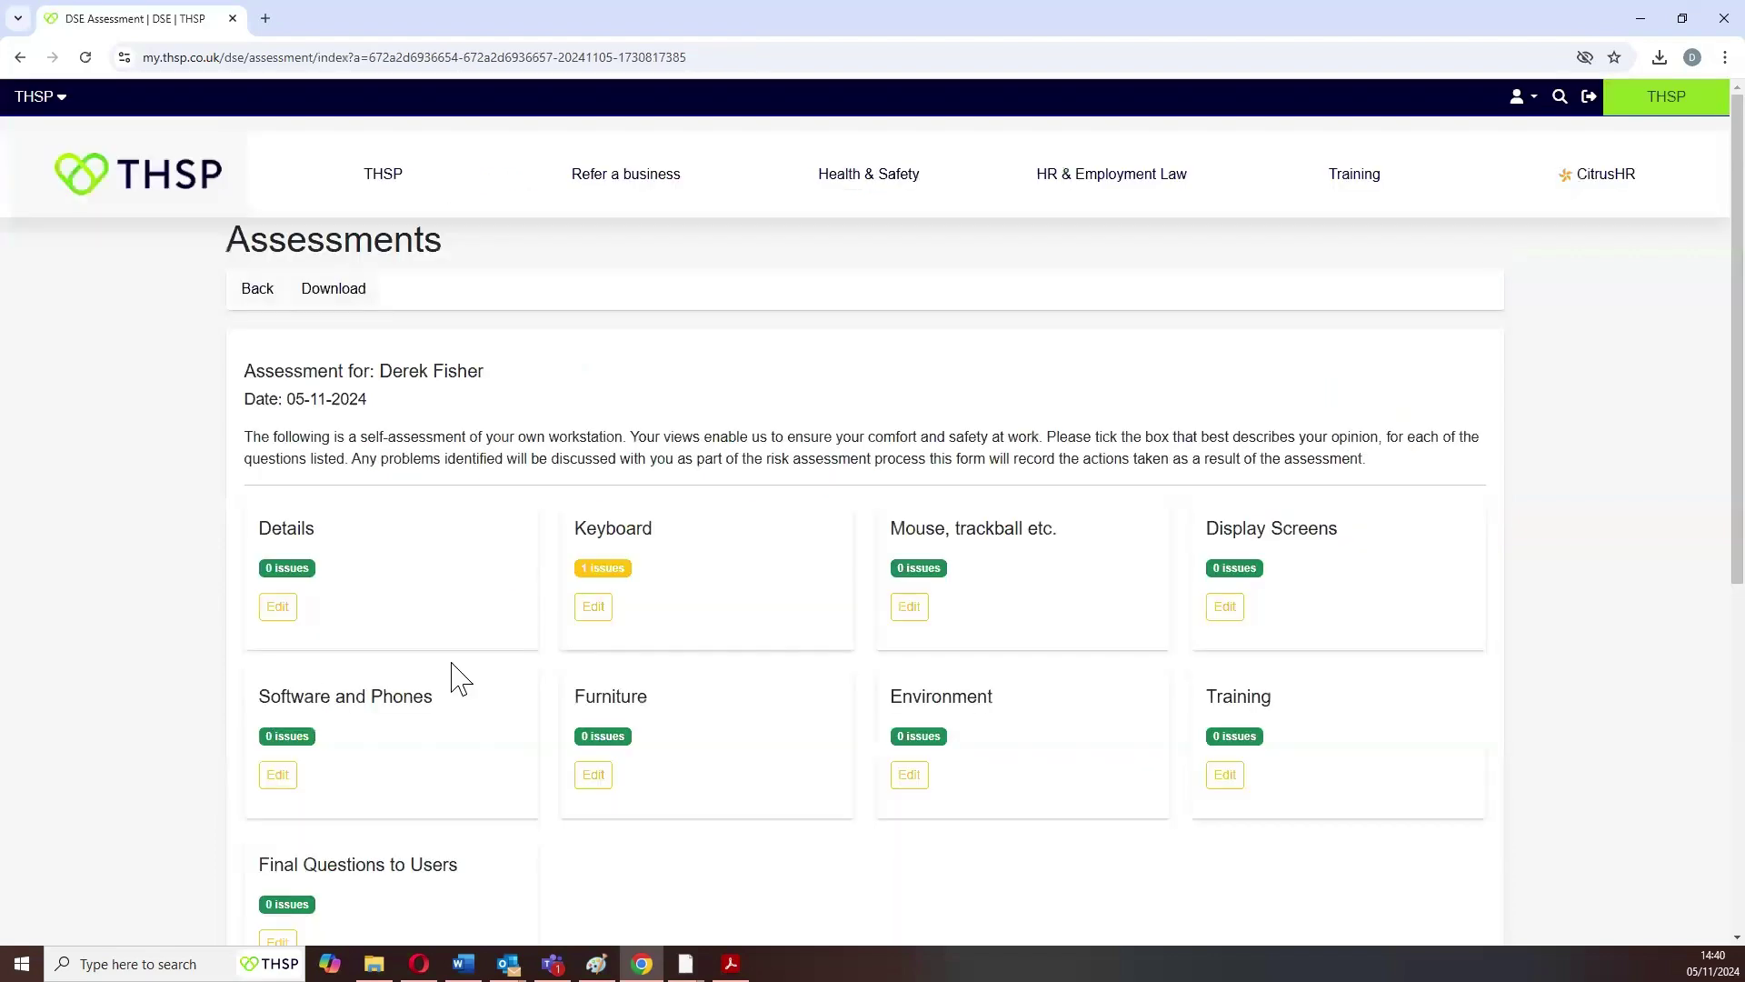
Finalise the completed assessment and review the employees' open actions in the assessments list.
scroll(564, 638, down, 2)
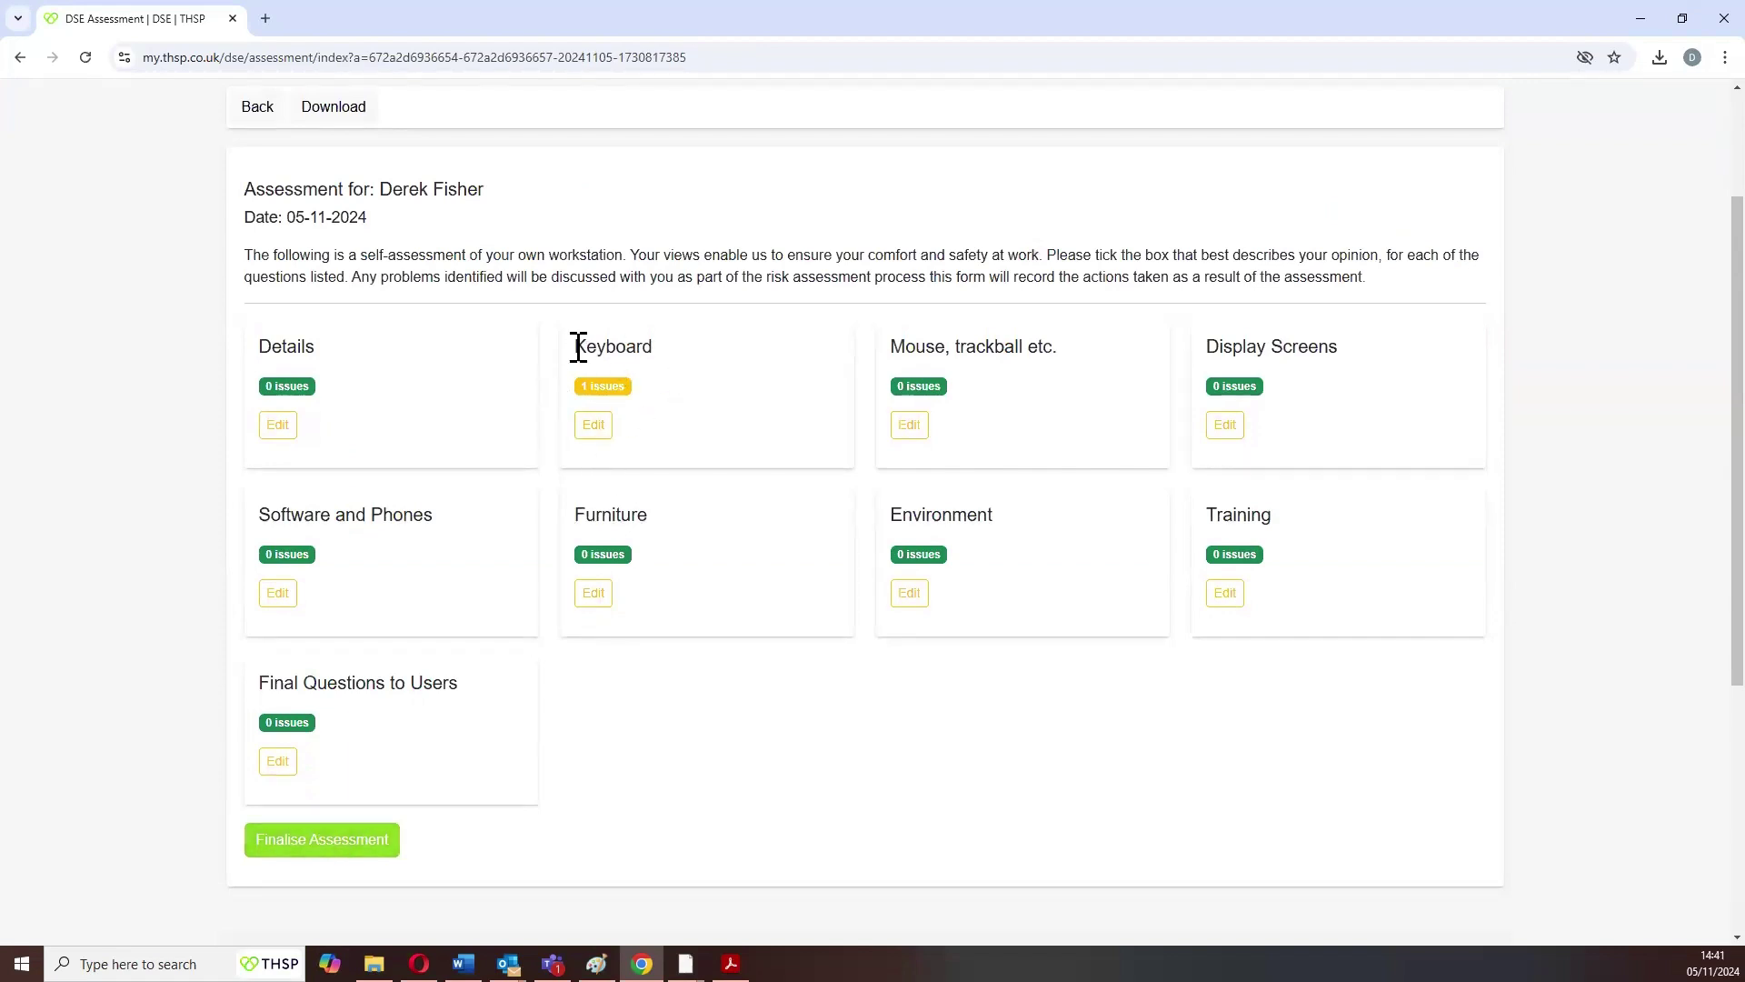
click(308, 847)
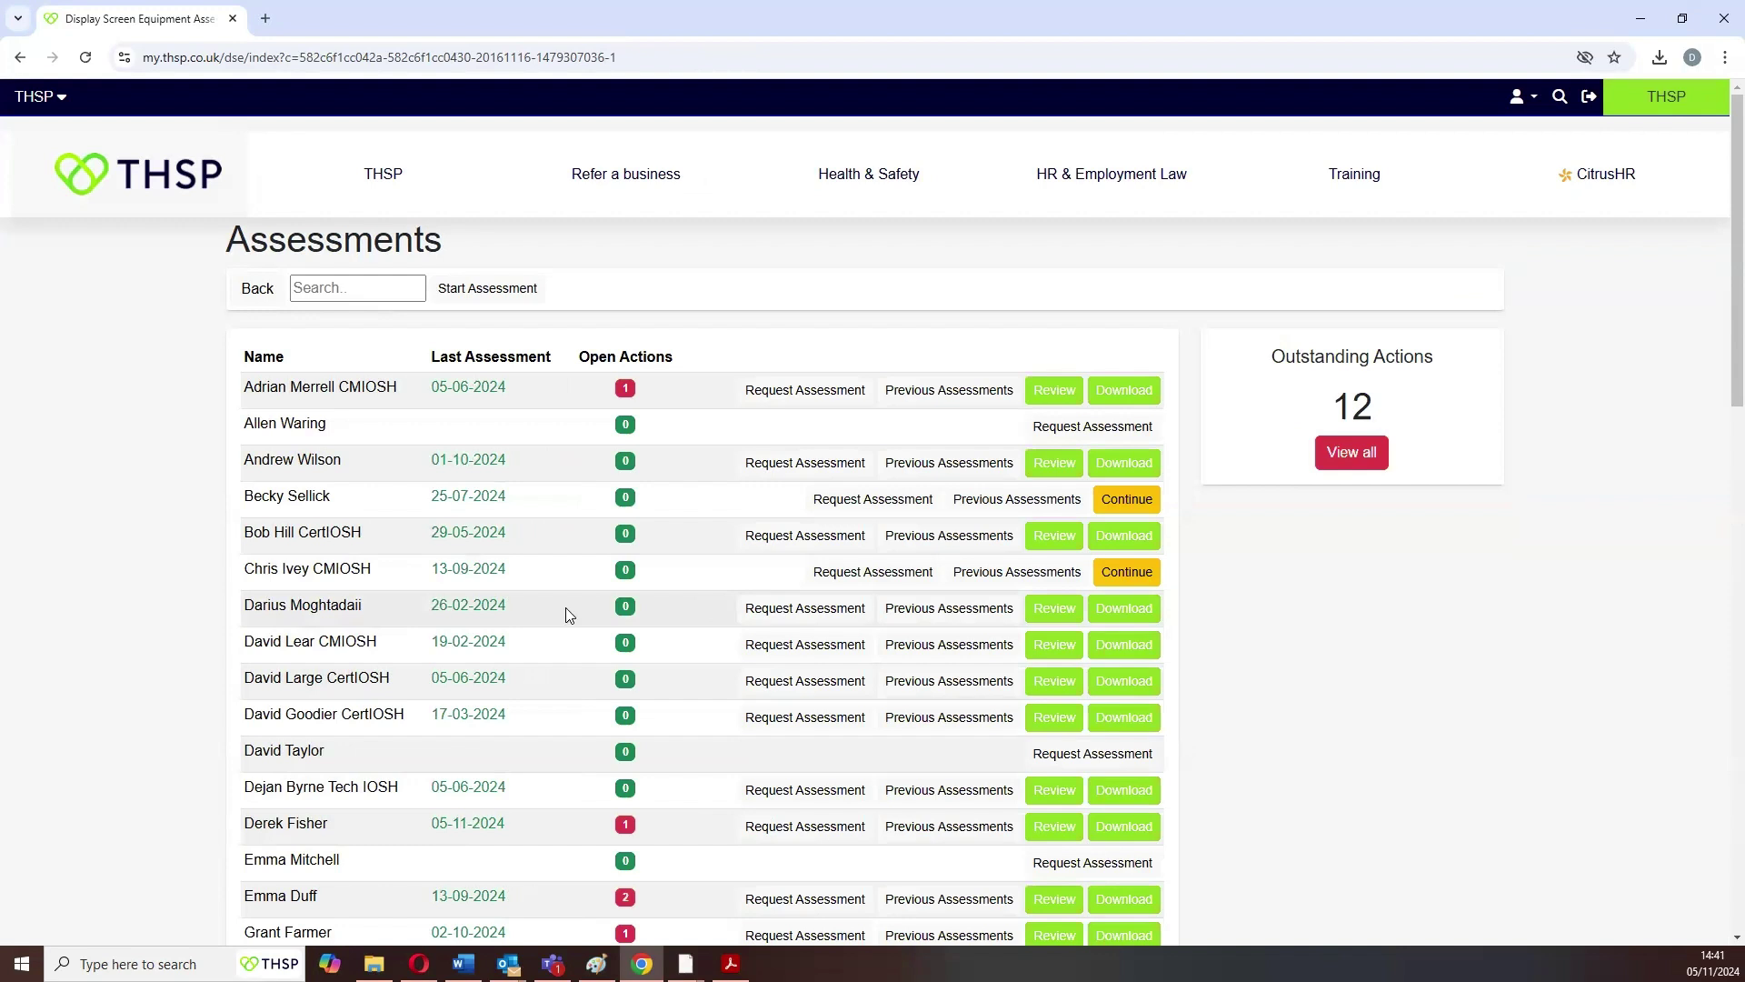
scroll(566, 608, down, 1)
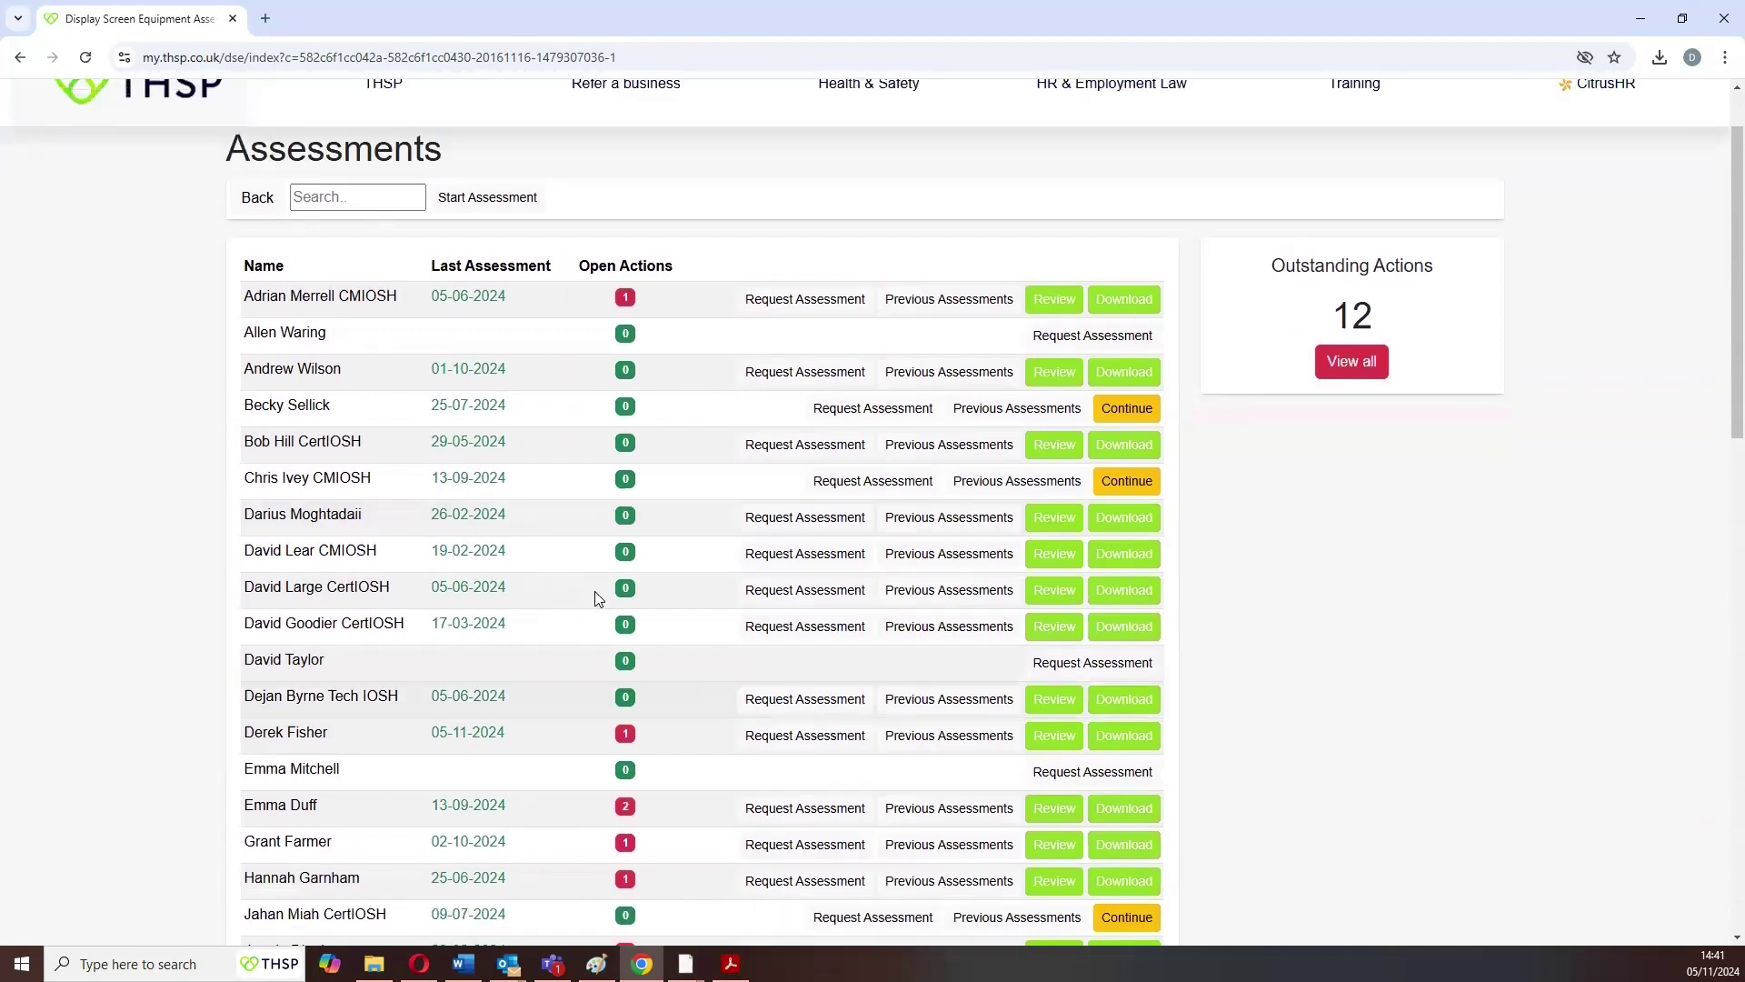
scroll(595, 592, down, 2)
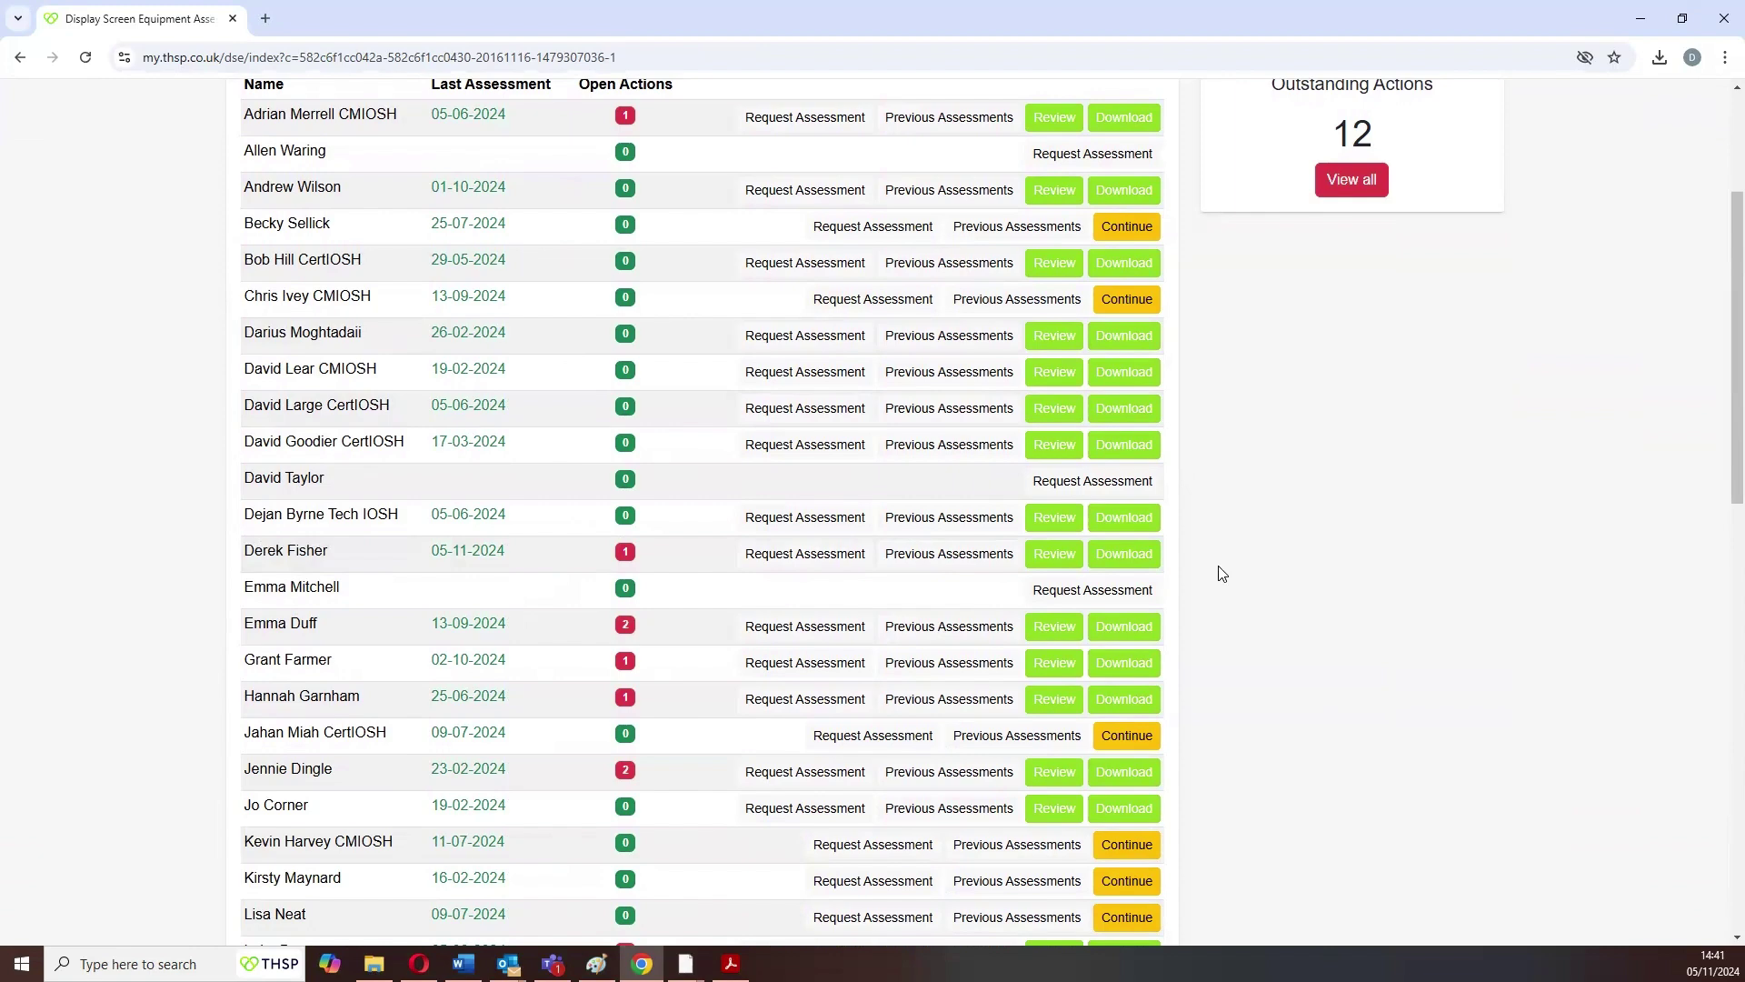
scroll(1000, 611, up, 2)
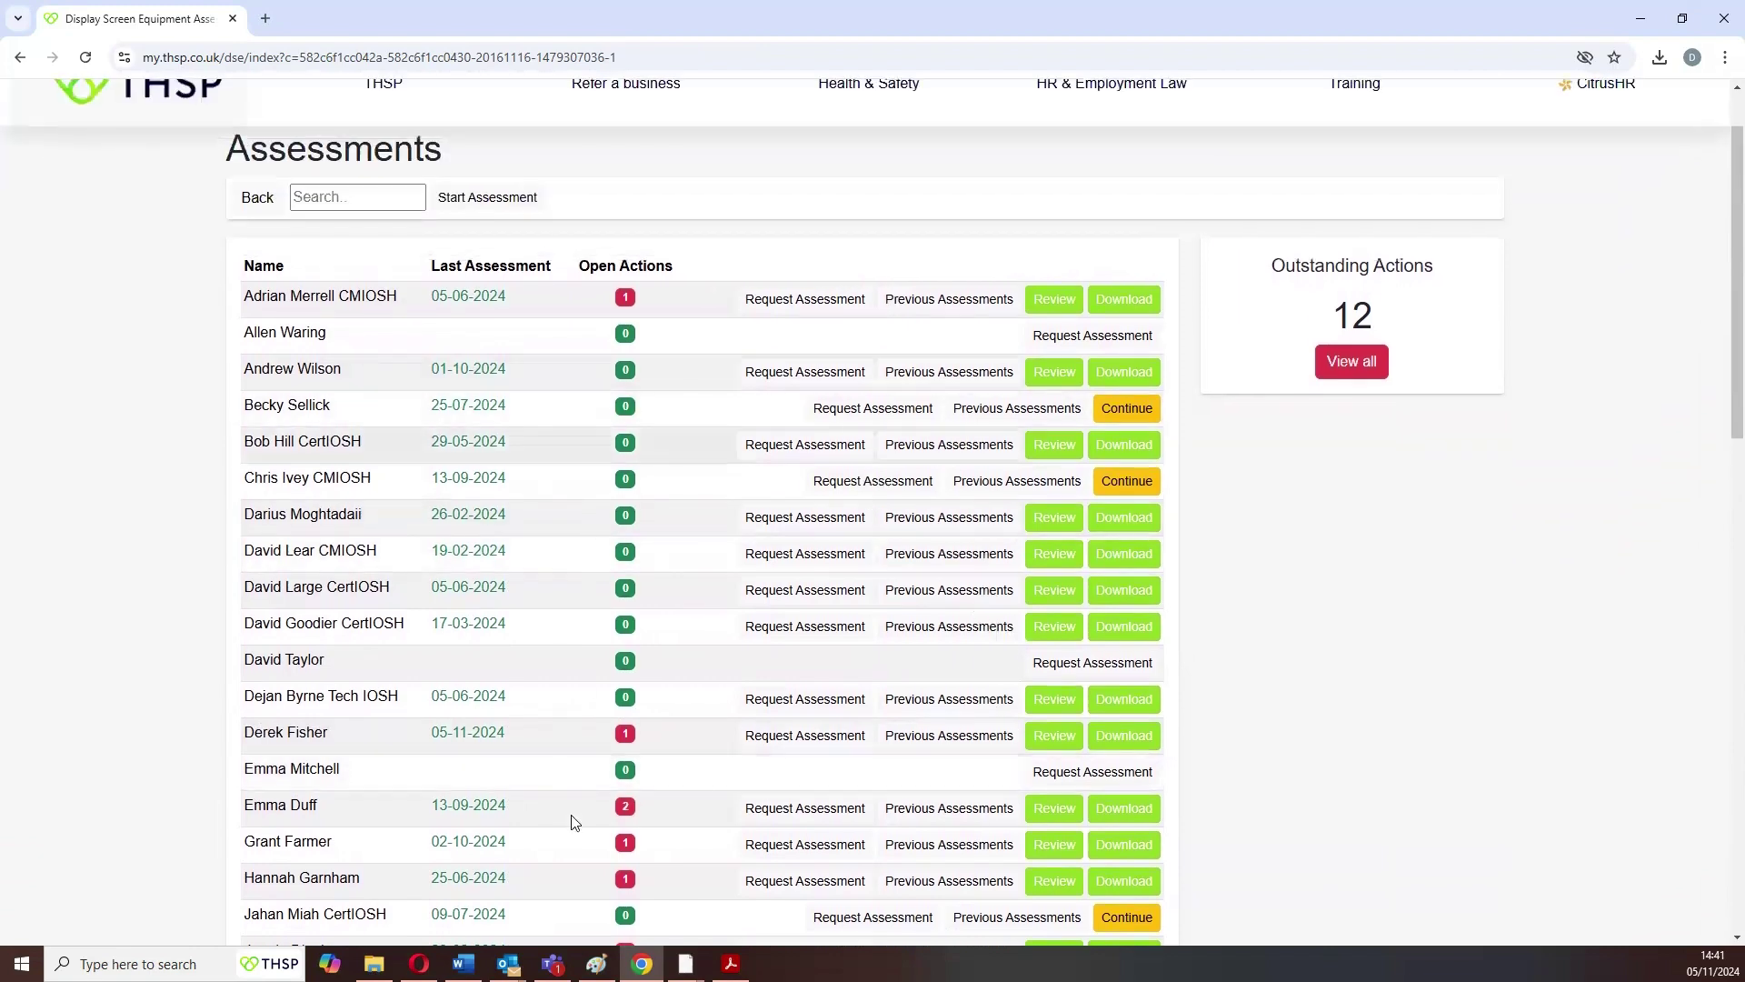
scroll(970, 573, down, 2)
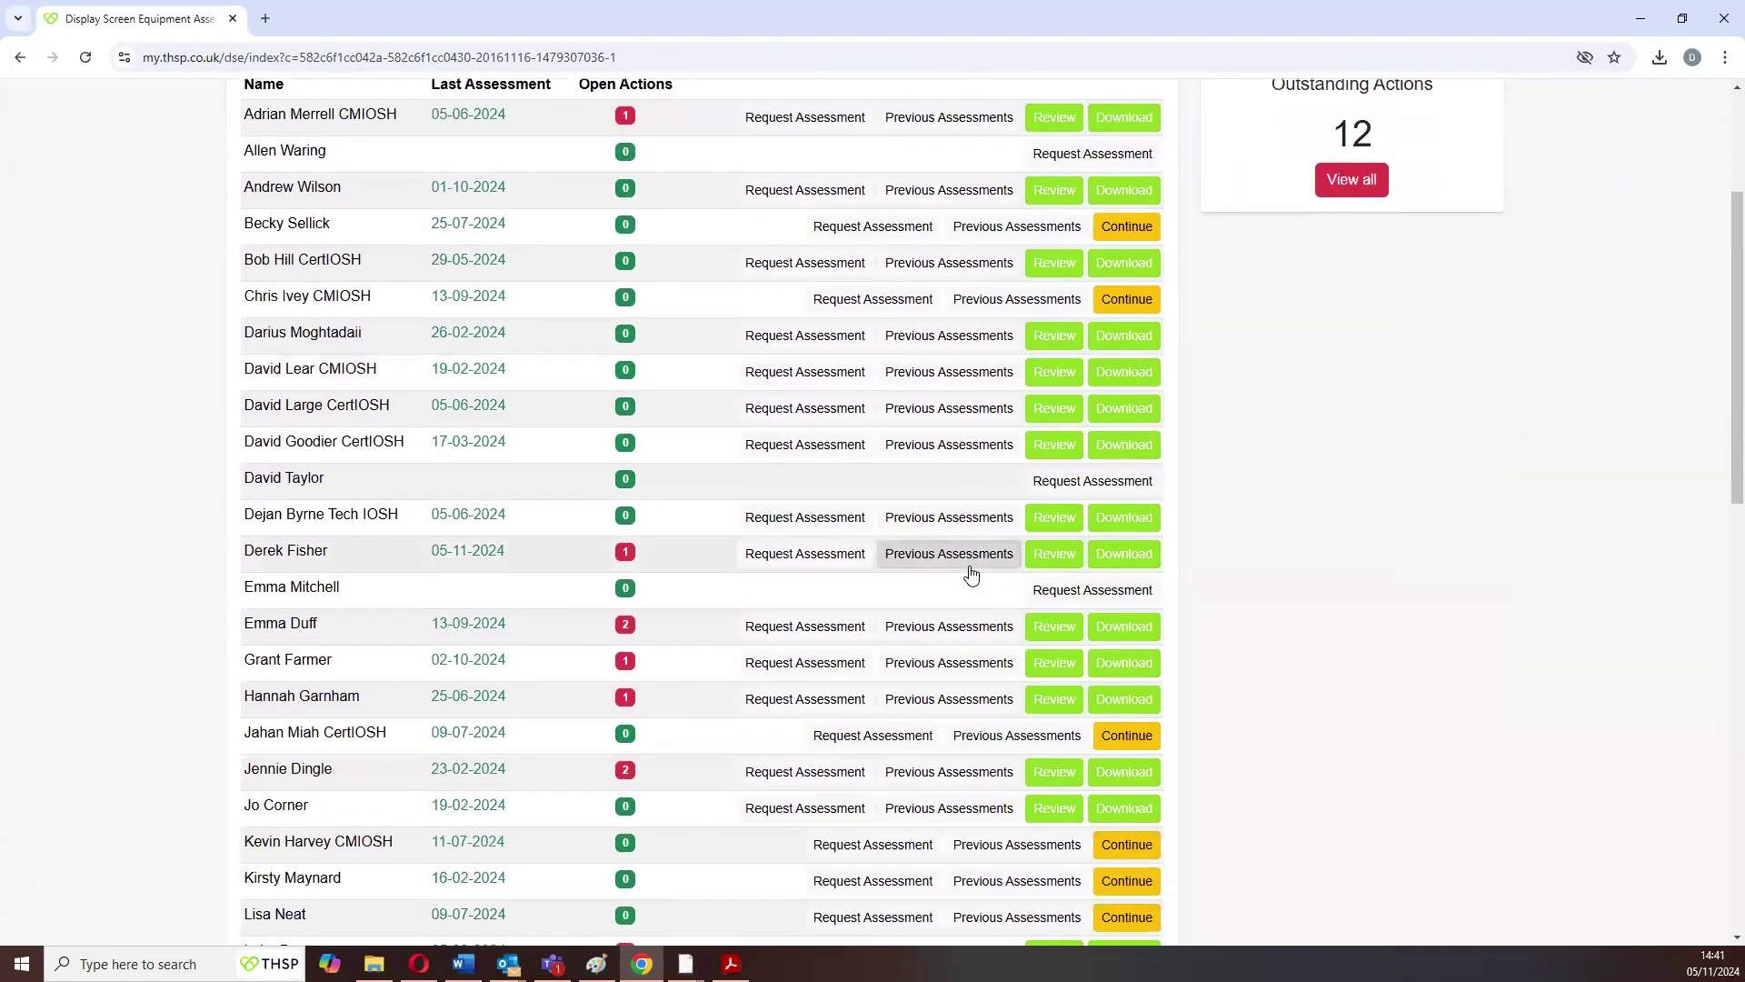
scroll(971, 575, up, 1)
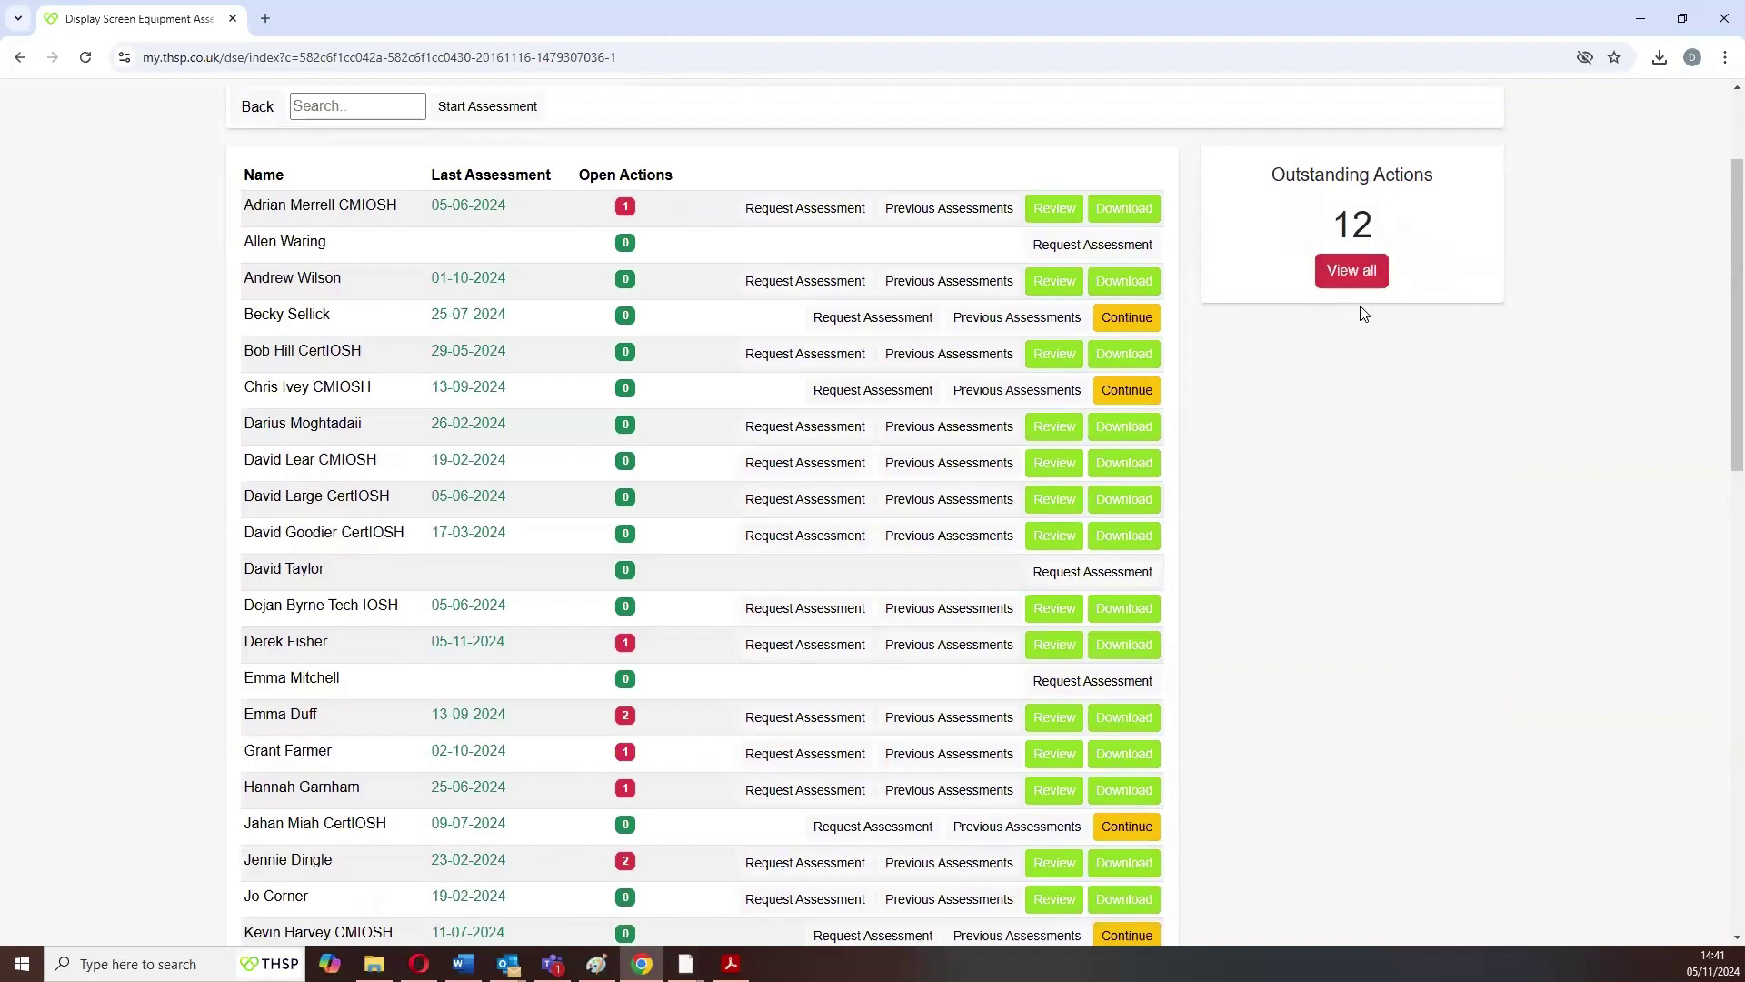
From all outstanding actions, resolve the "keys worn on keyboard" action with the resolution note "new keyboard issued 5/11/24".
click(1352, 272)
scroll(1168, 481, down, 1)
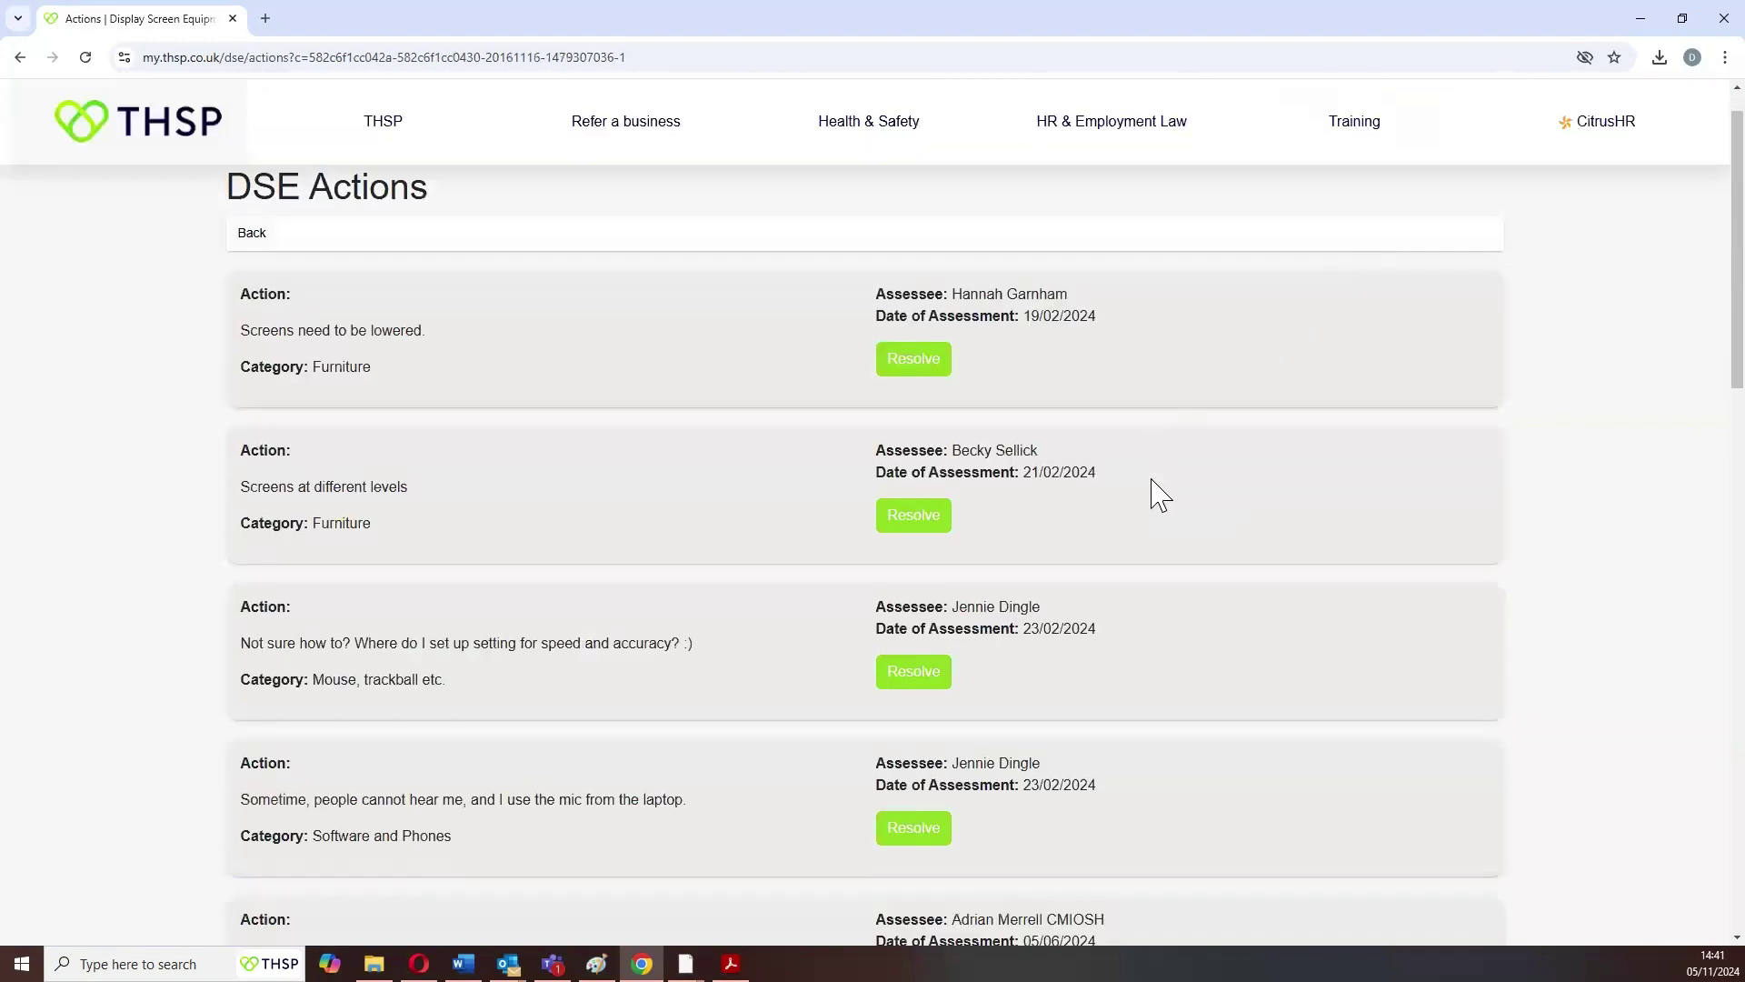
scroll(1161, 495, down, 15)
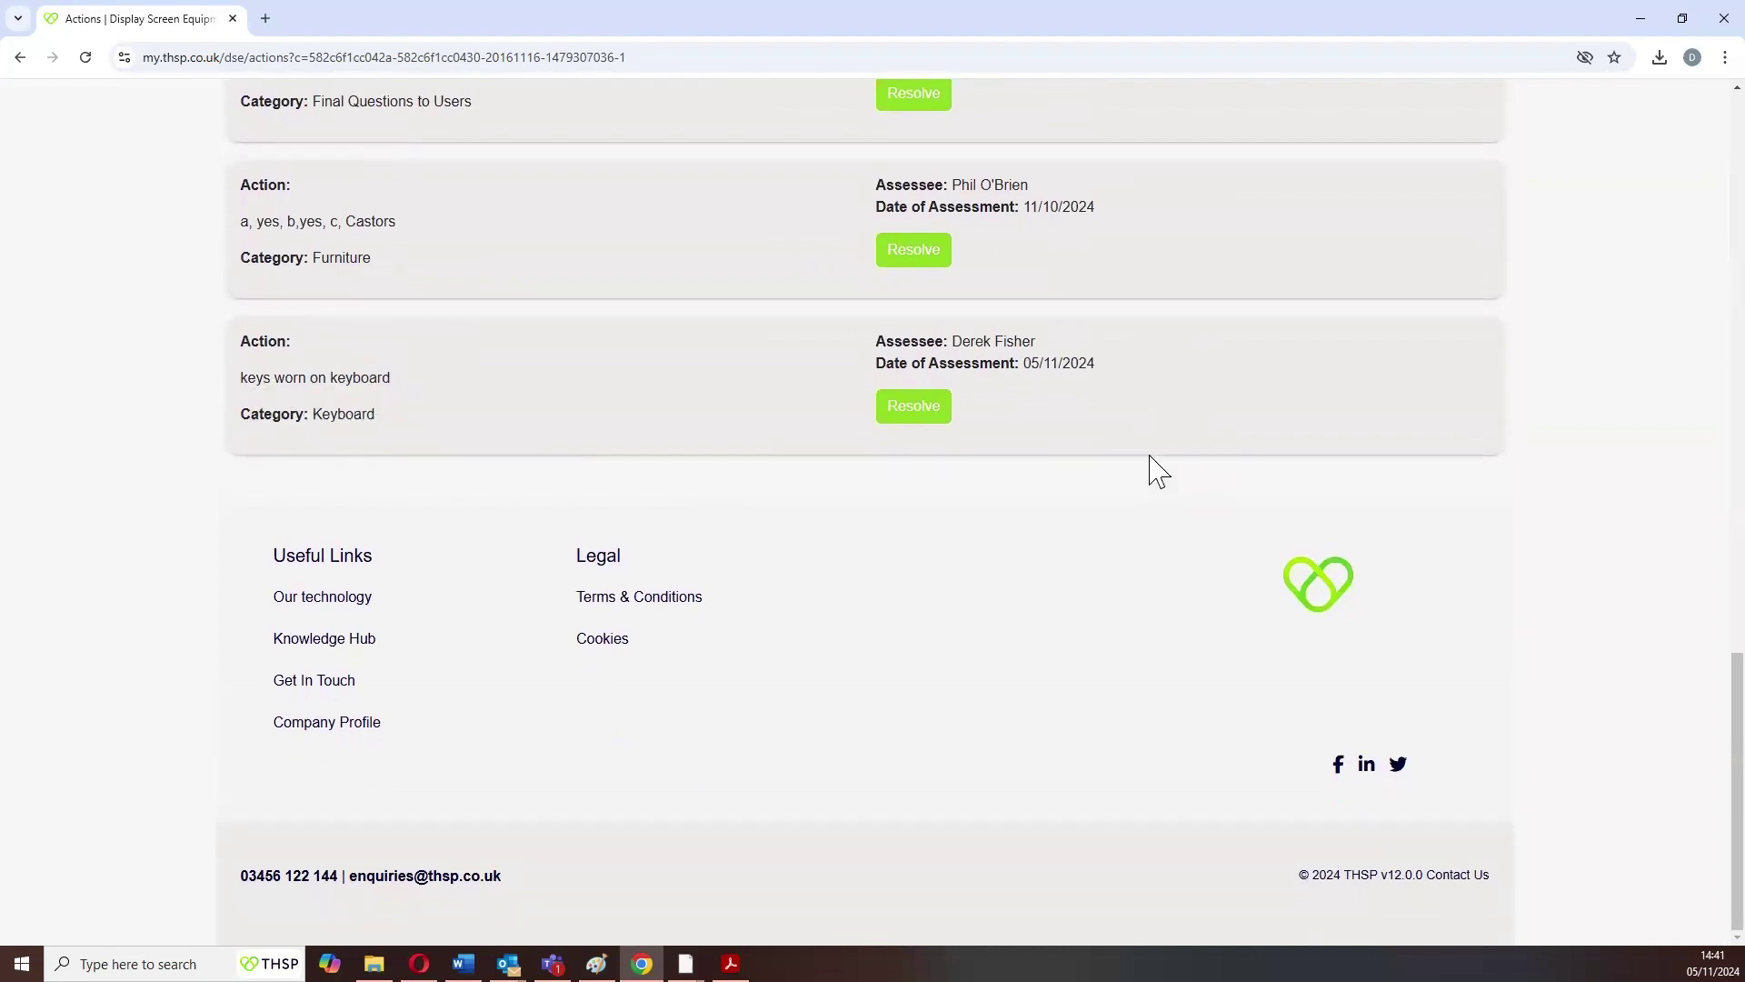
click(921, 410)
scroll(550, 539, down, 1)
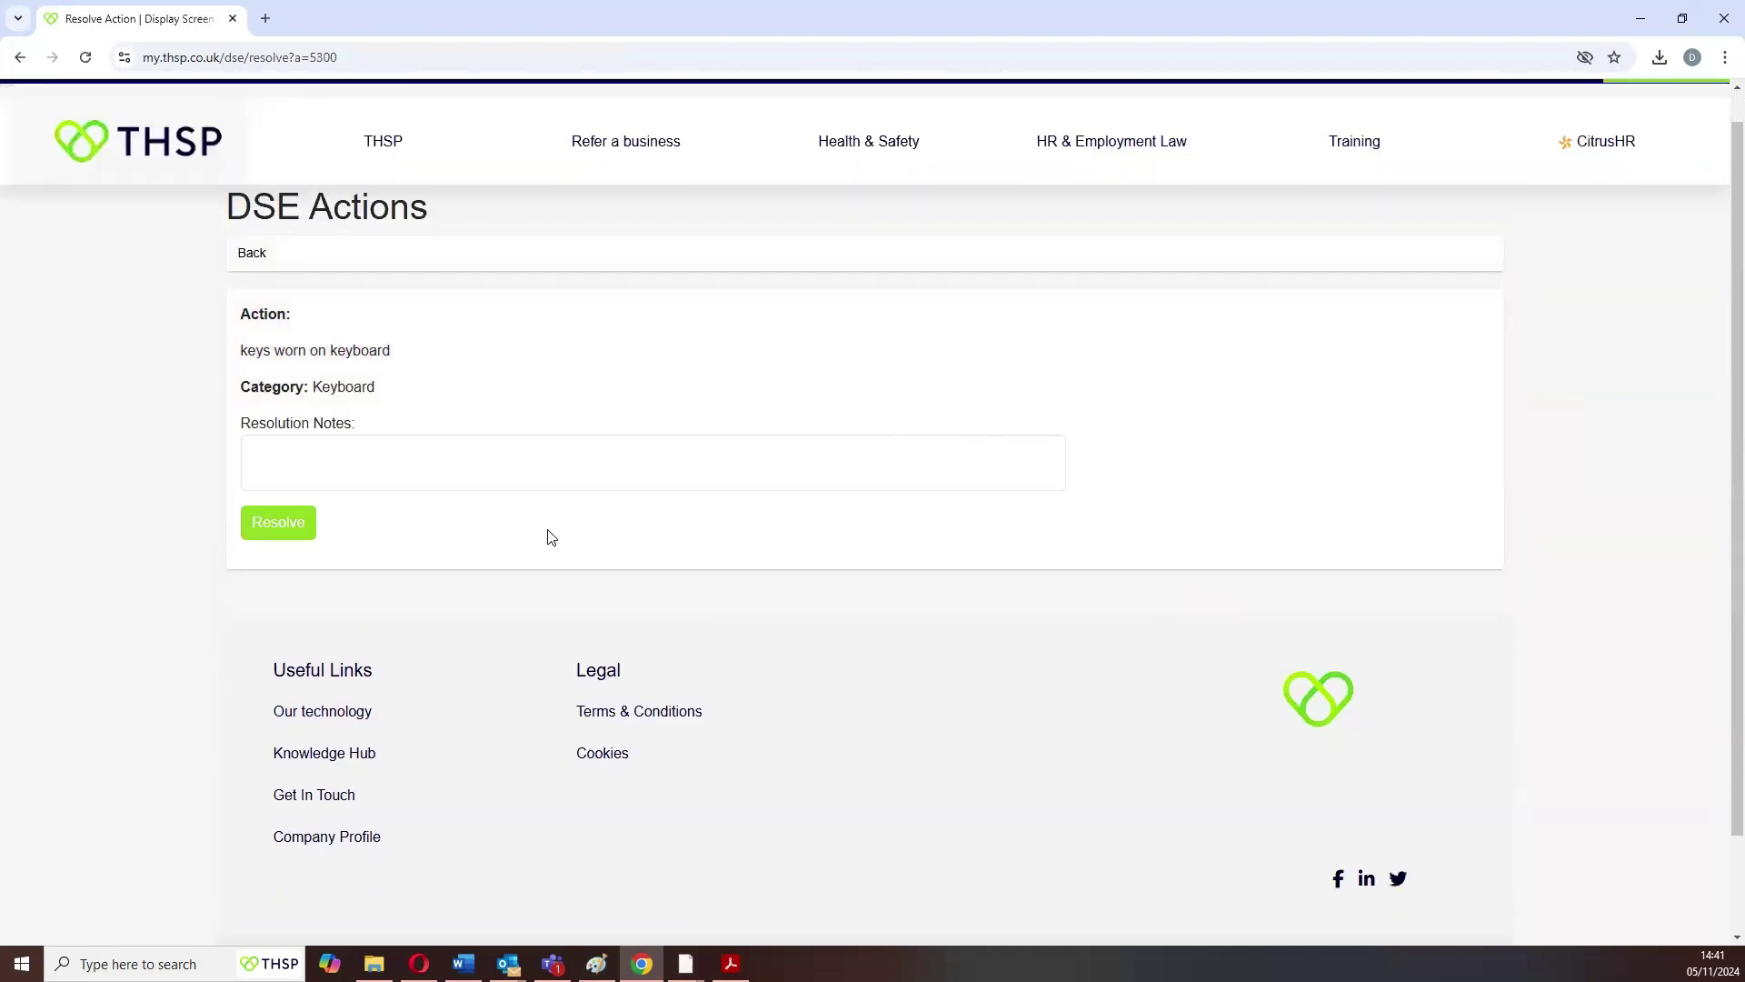
scroll(553, 535, down, 1)
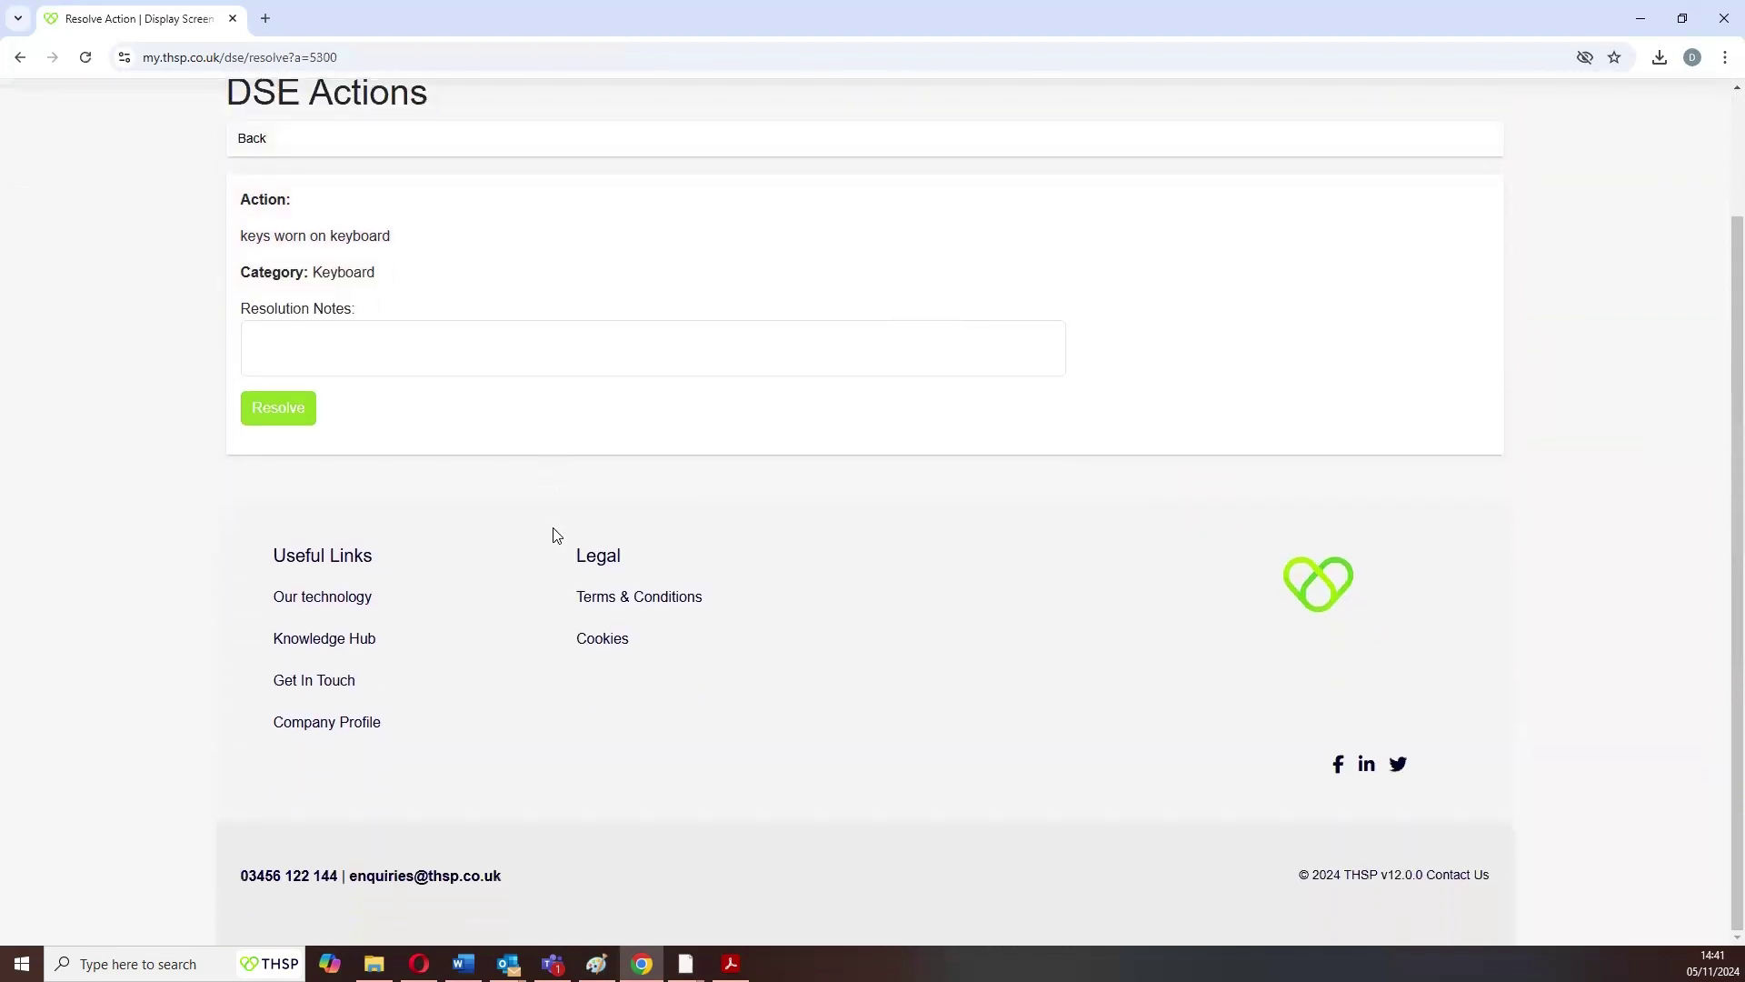
click(282, 340)
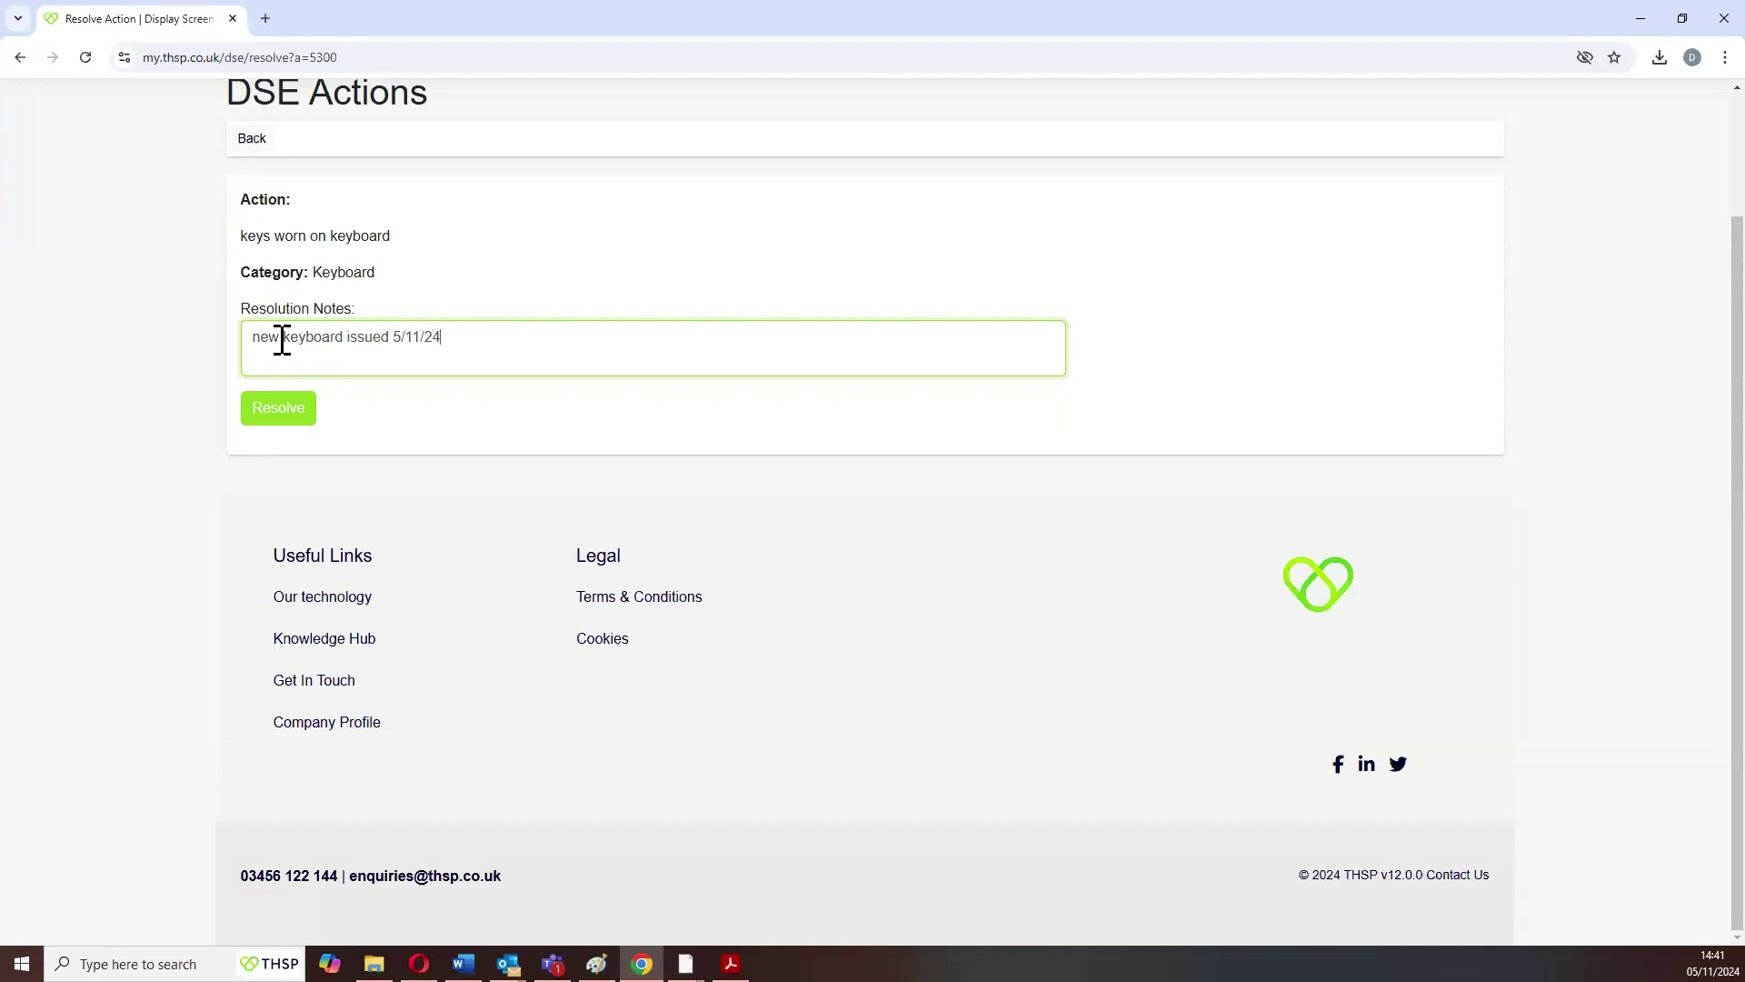
click(286, 421)
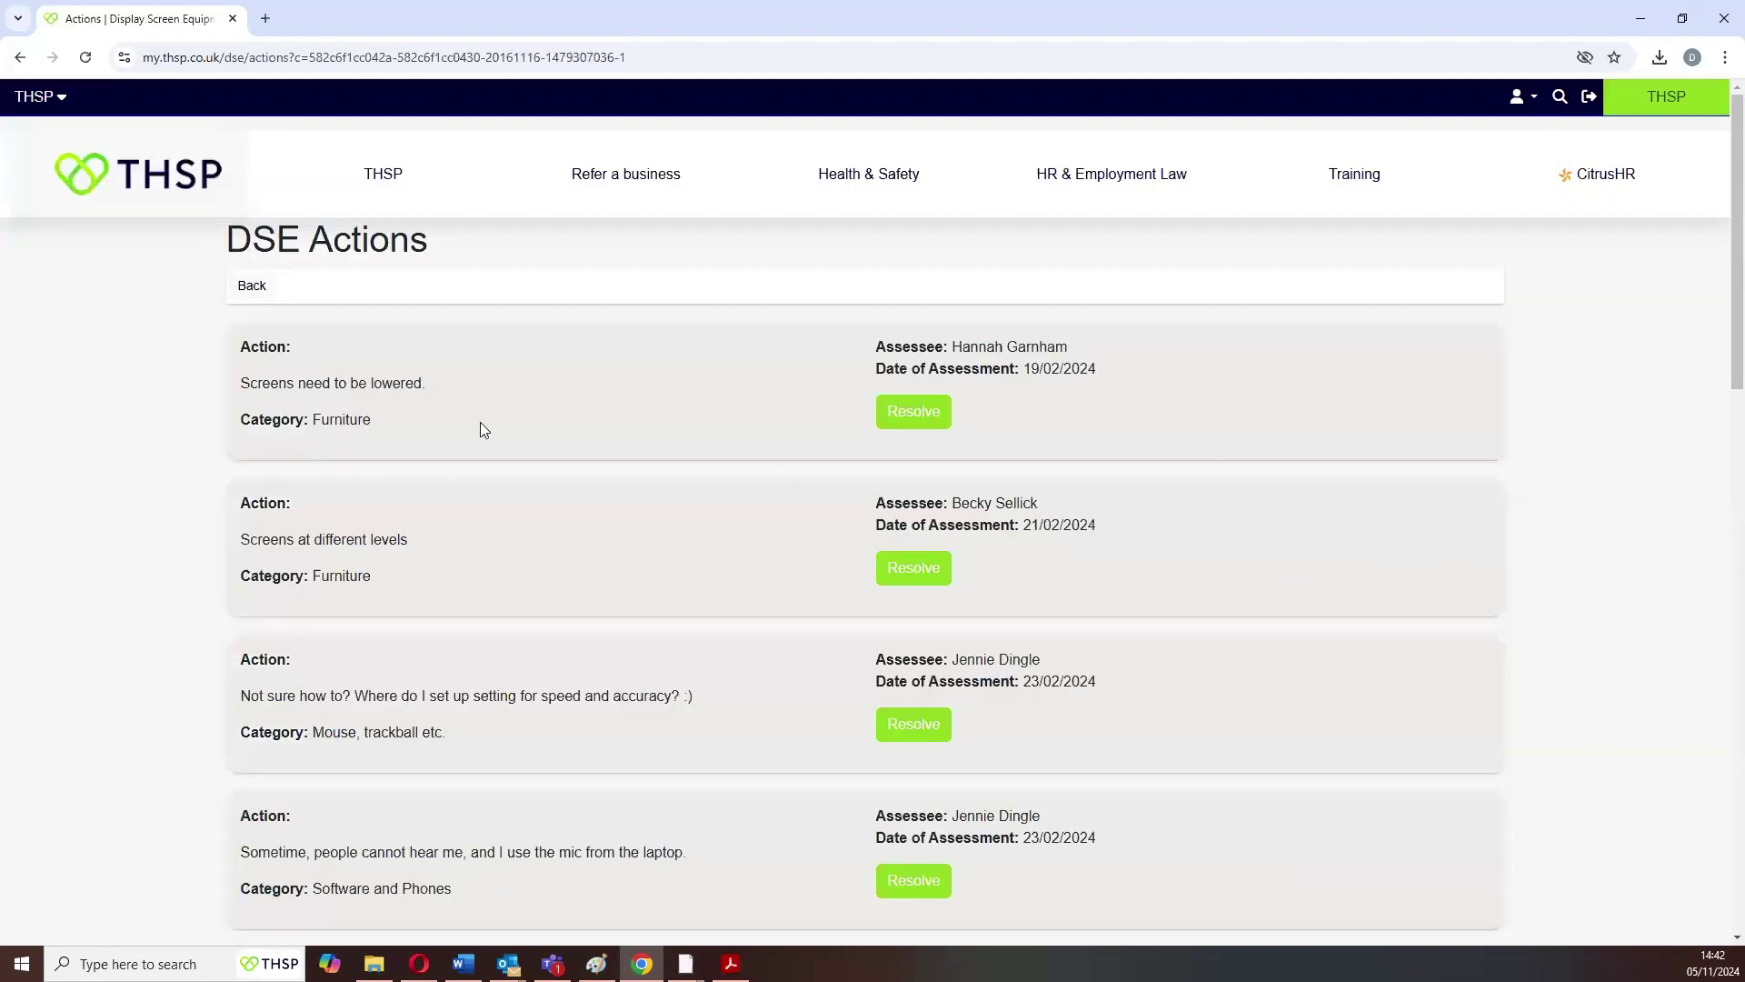
Return to the assessments list and check the outstanding actions count and each employee's assessment status.
click(255, 286)
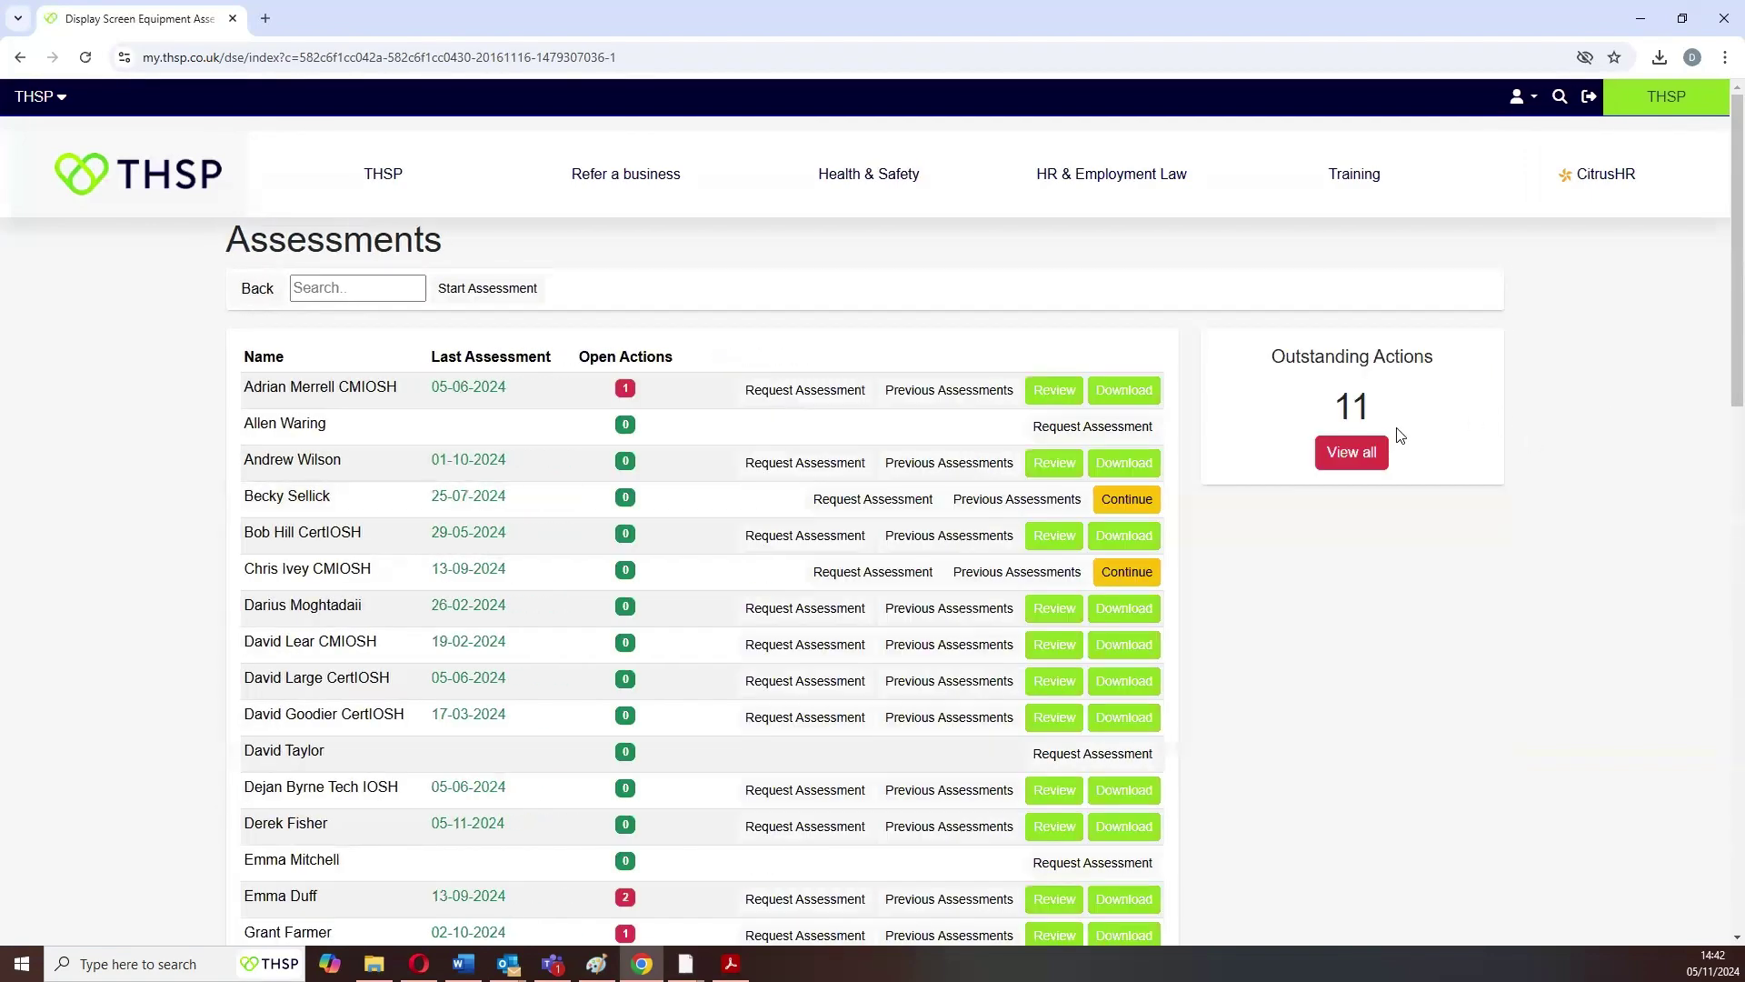
scroll(1030, 563, down, 10)
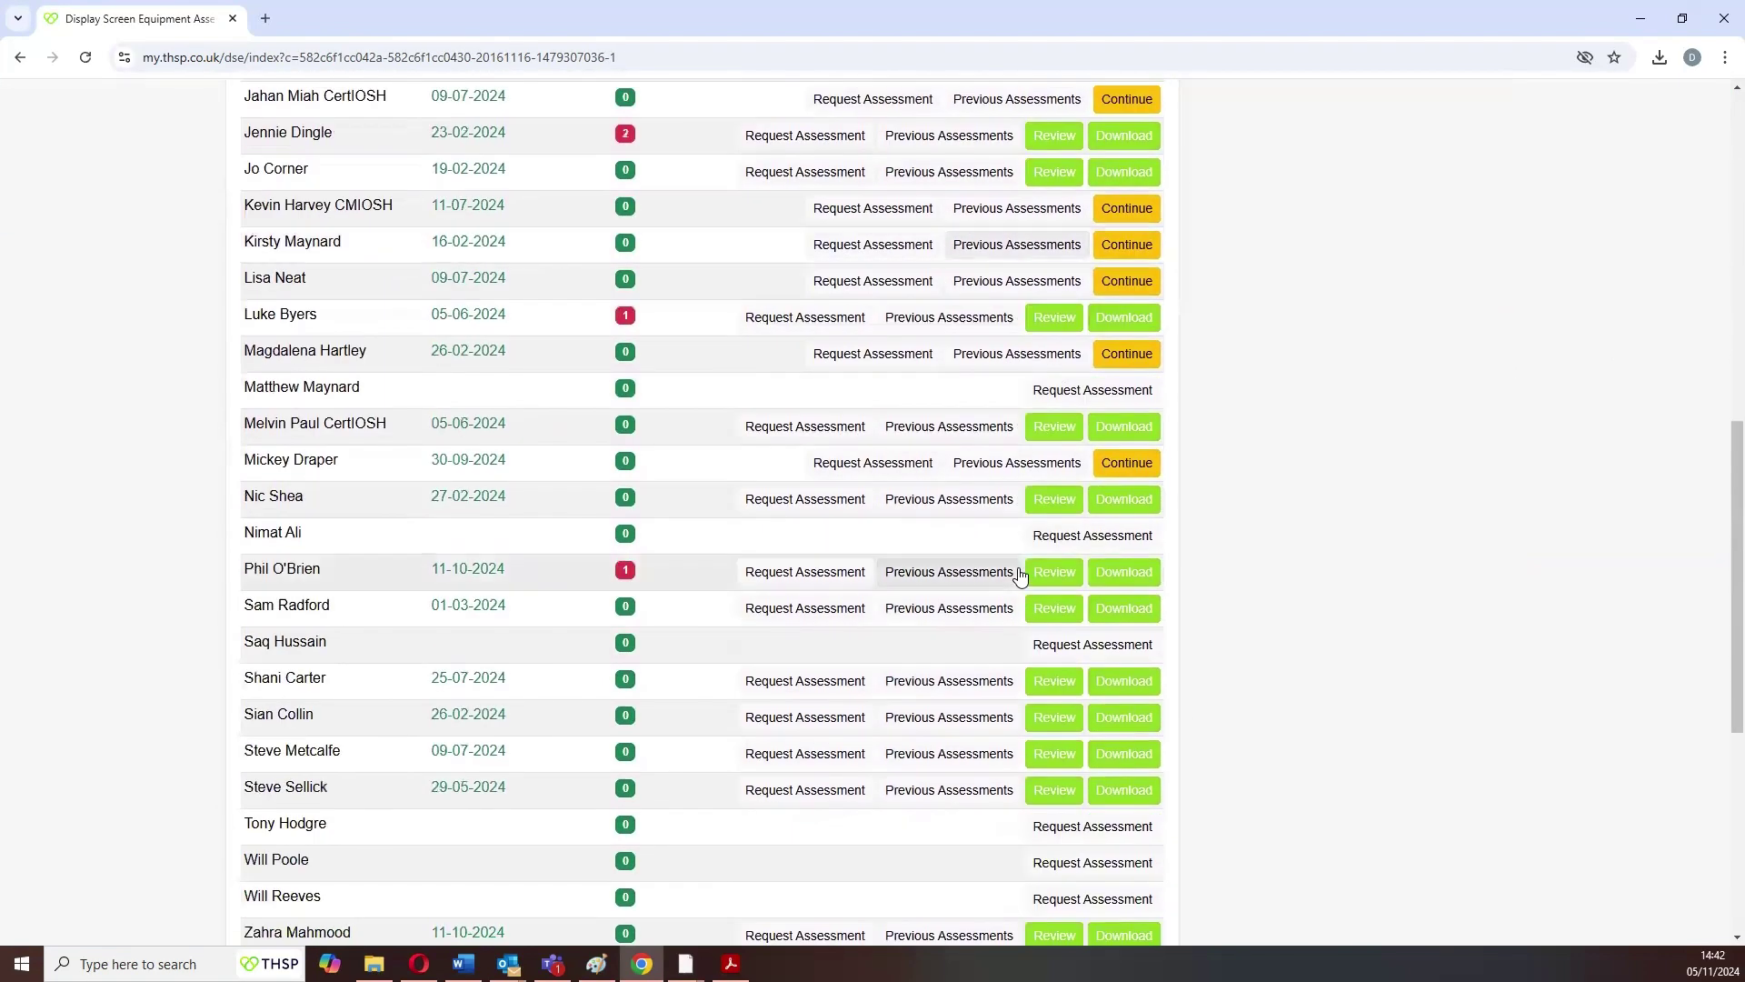
scroll(1019, 576, down, 6)
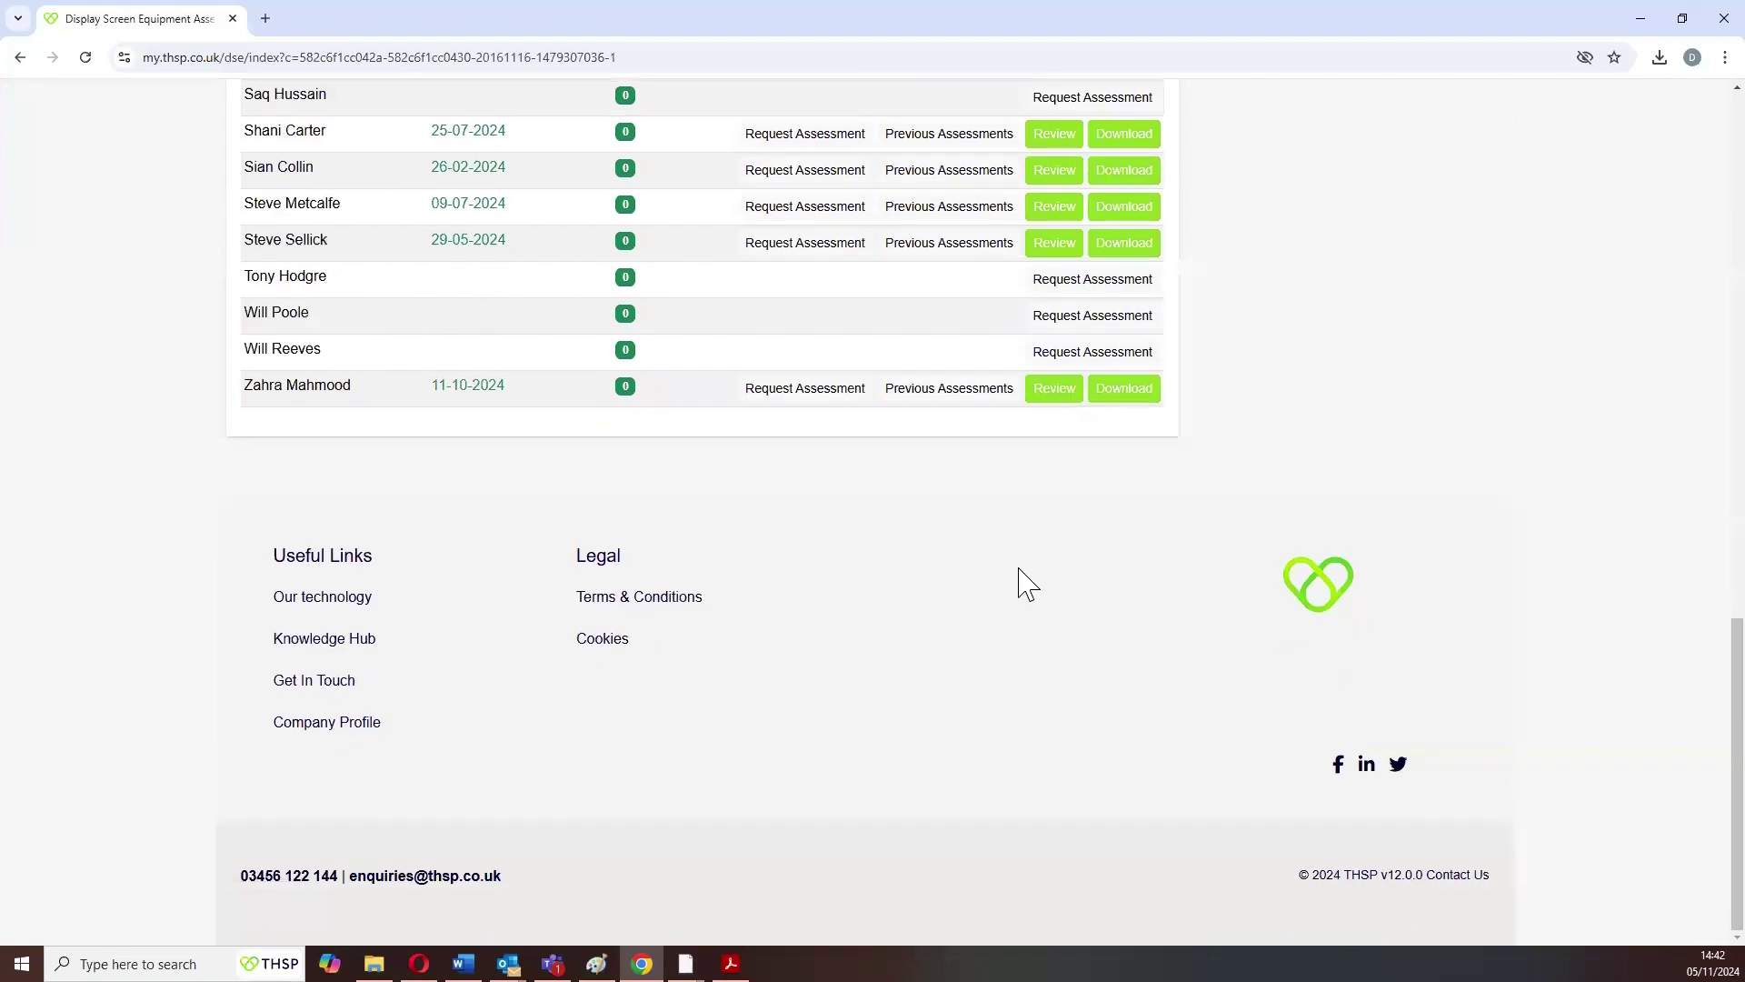
scroll(1020, 579, up, 16)
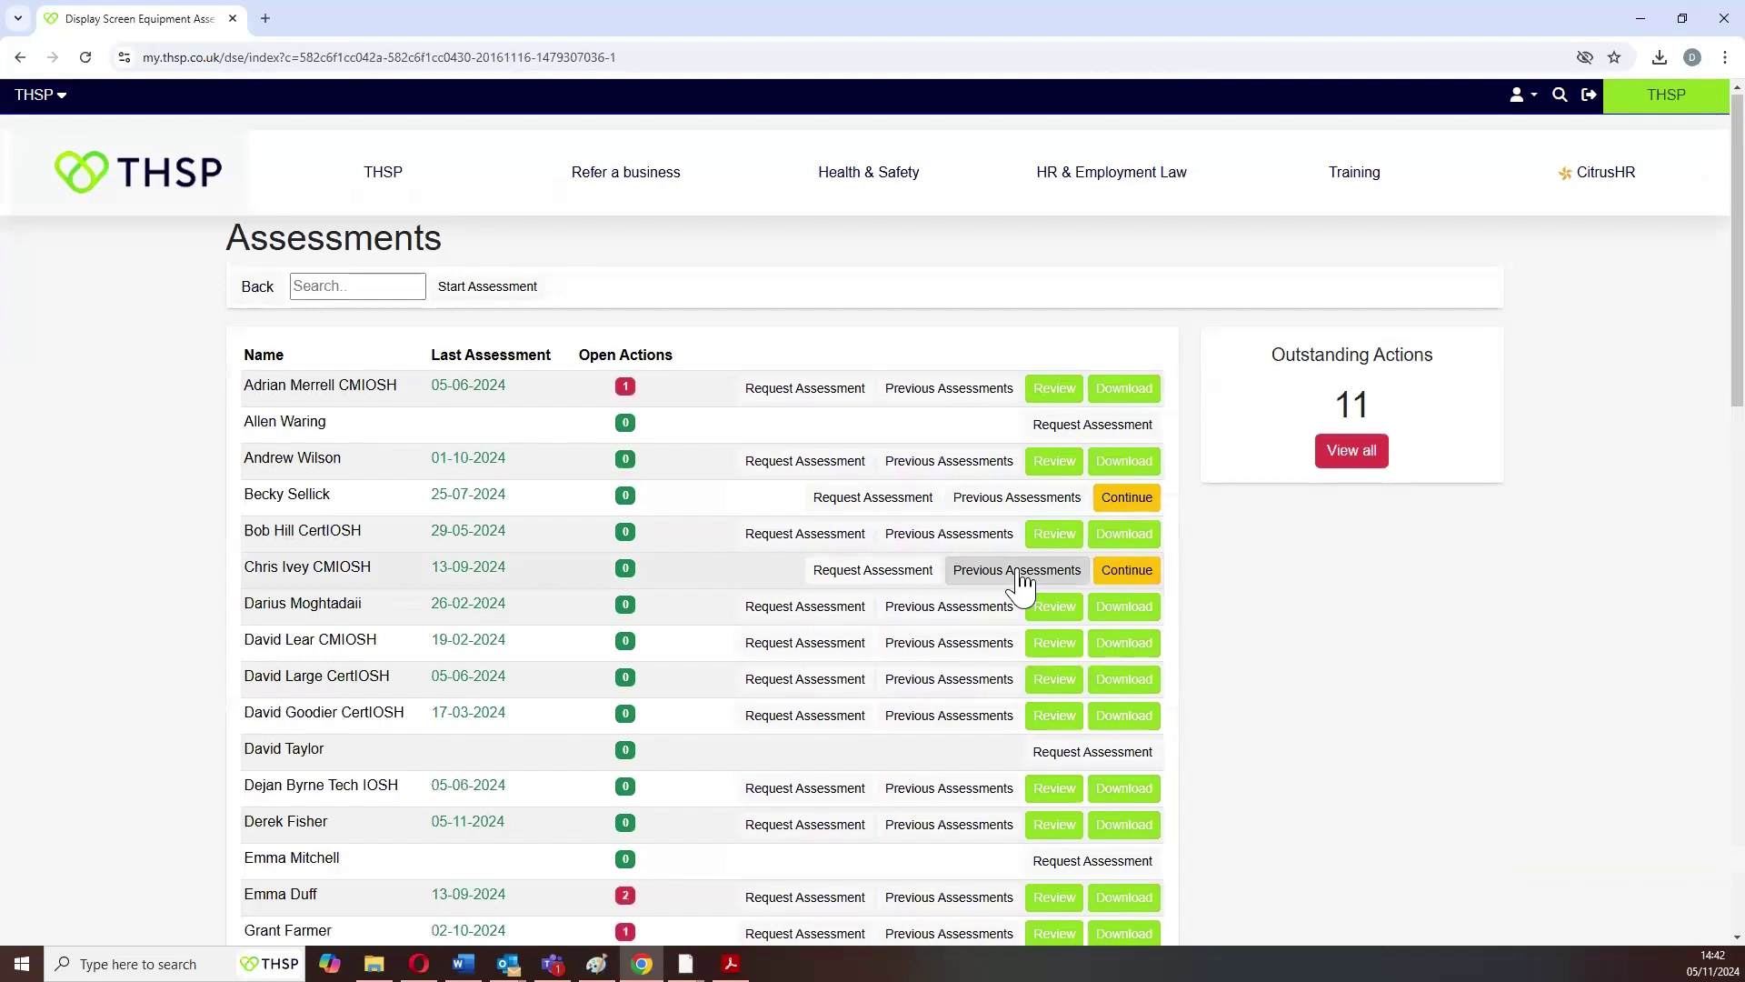